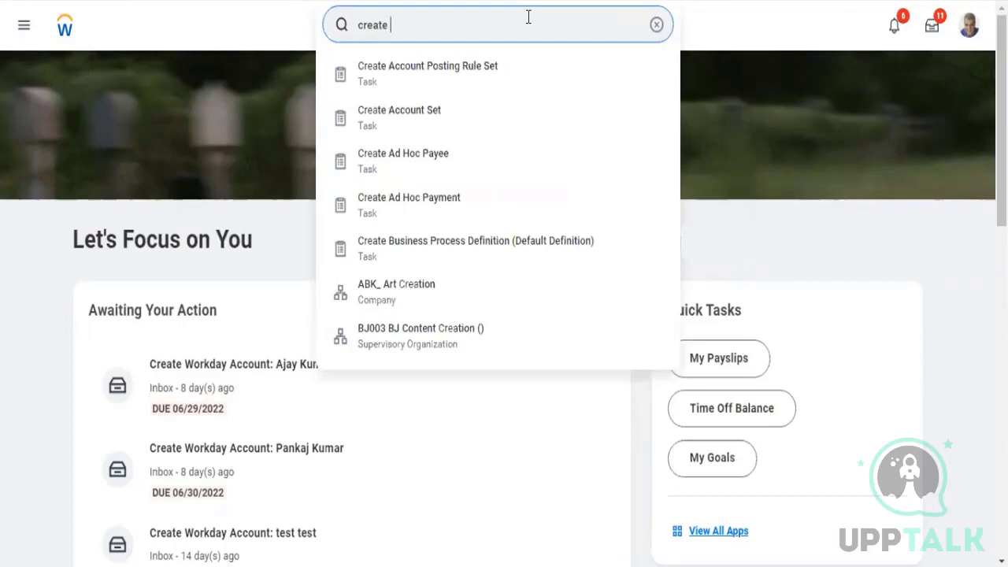
- Open the Create Custom Report task and set the report type to Advanced
text(cust)
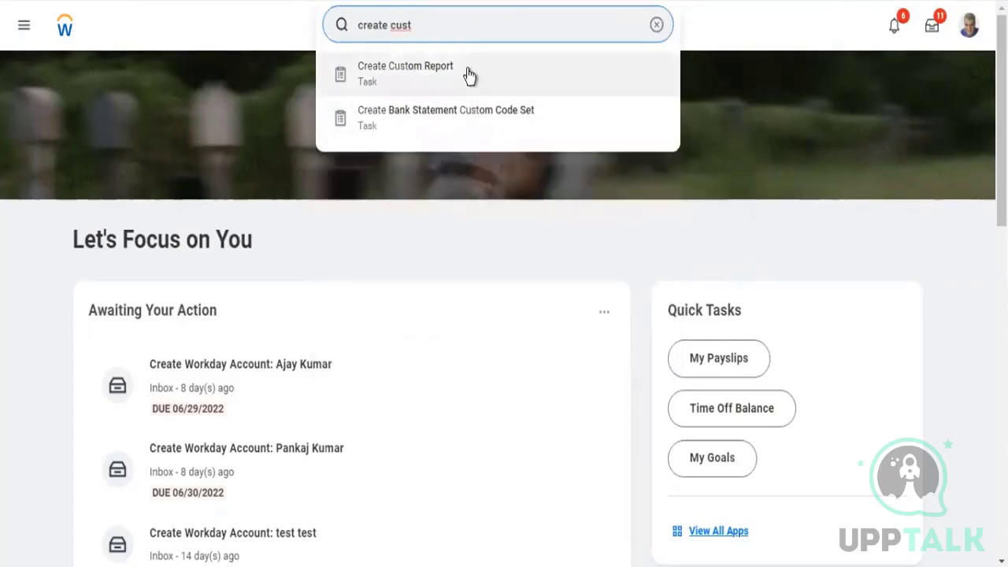
click(466, 75)
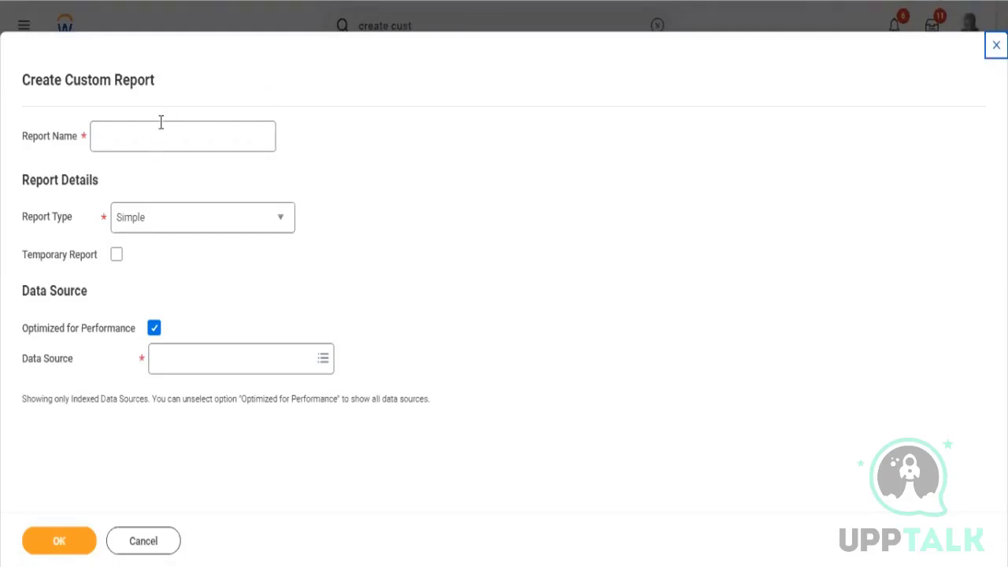
click(136, 225)
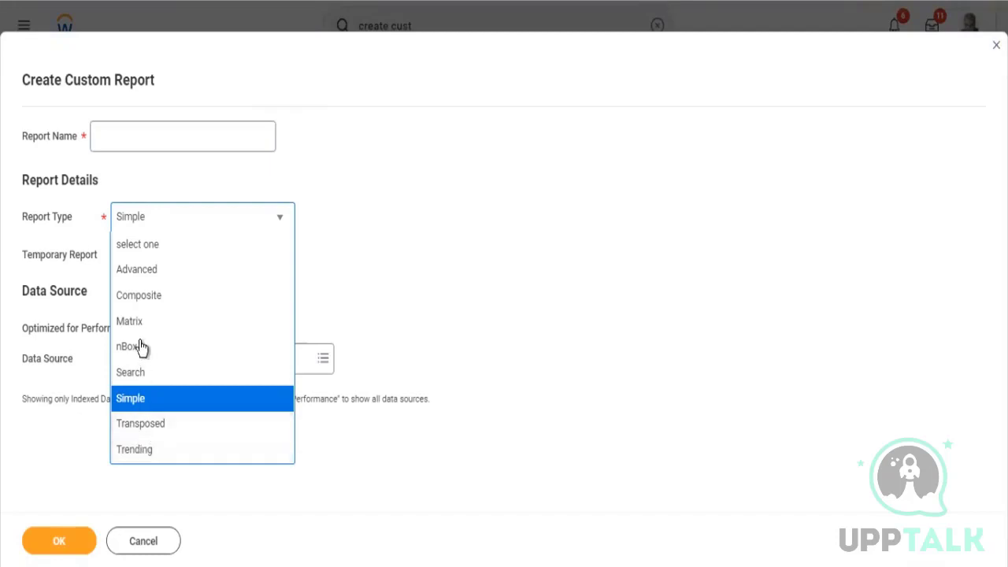
click(132, 275)
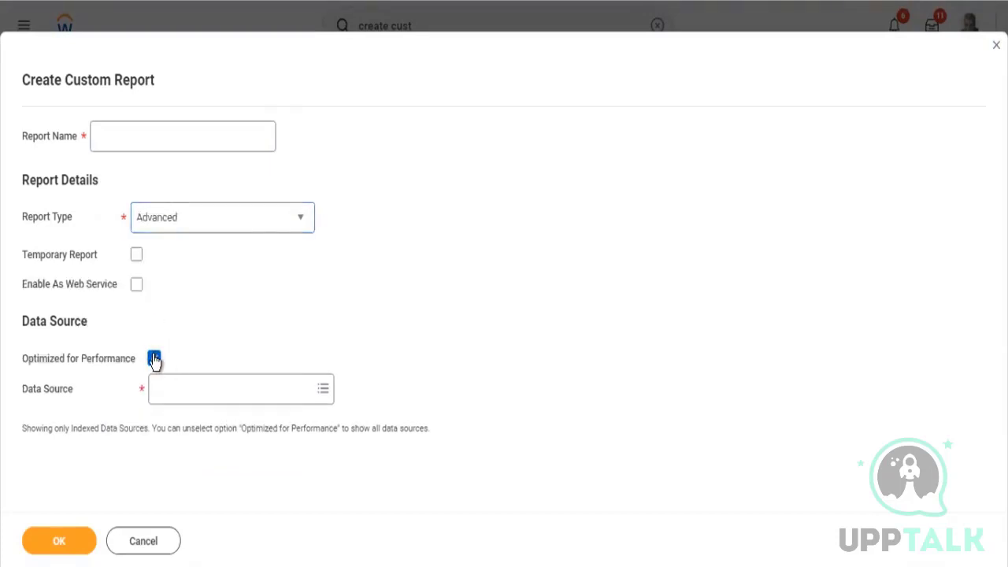
- Turn off Optimized for Performance and choose Trended Workers as the report's data source
click(155, 359)
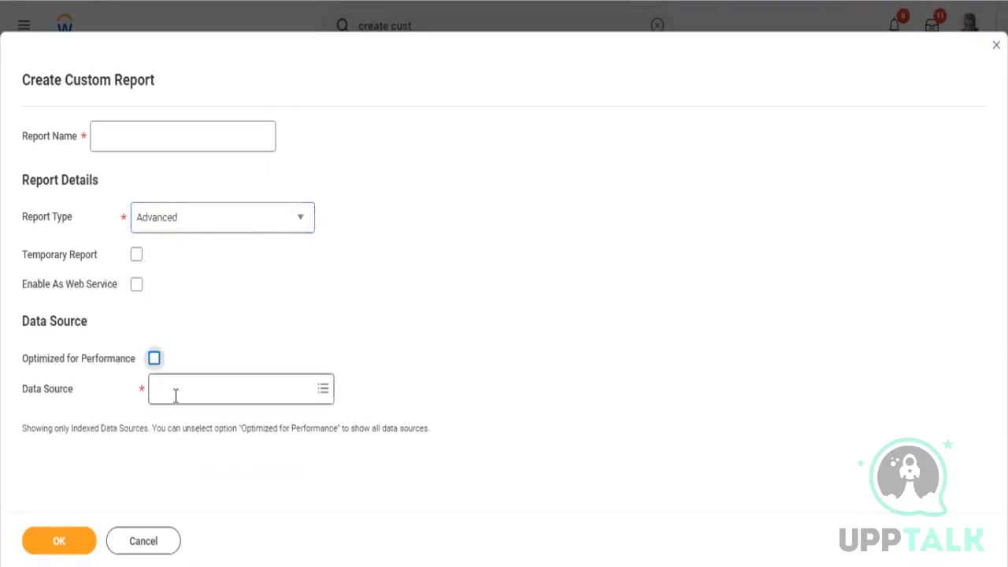
click(176, 395)
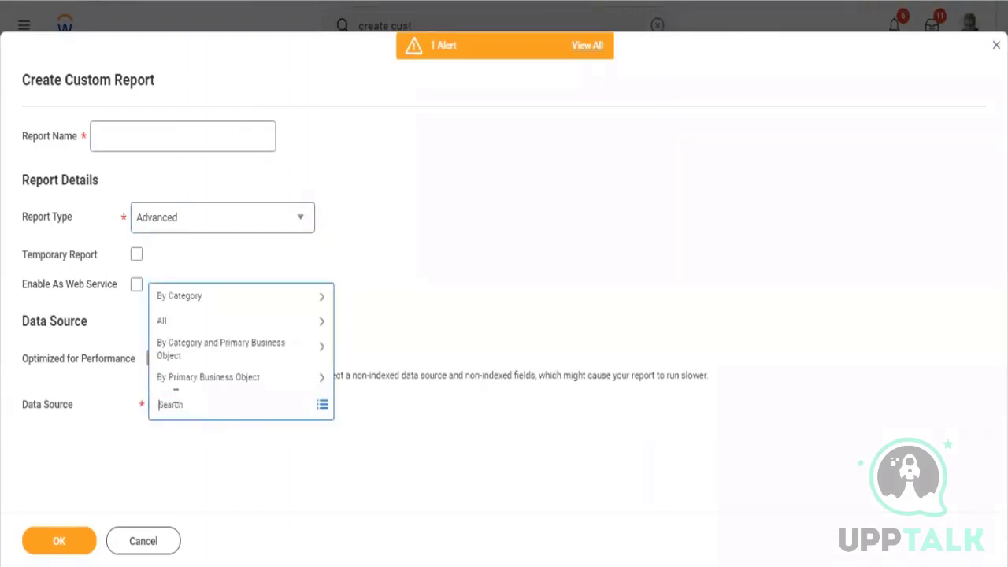
text(trended)
key(Return)
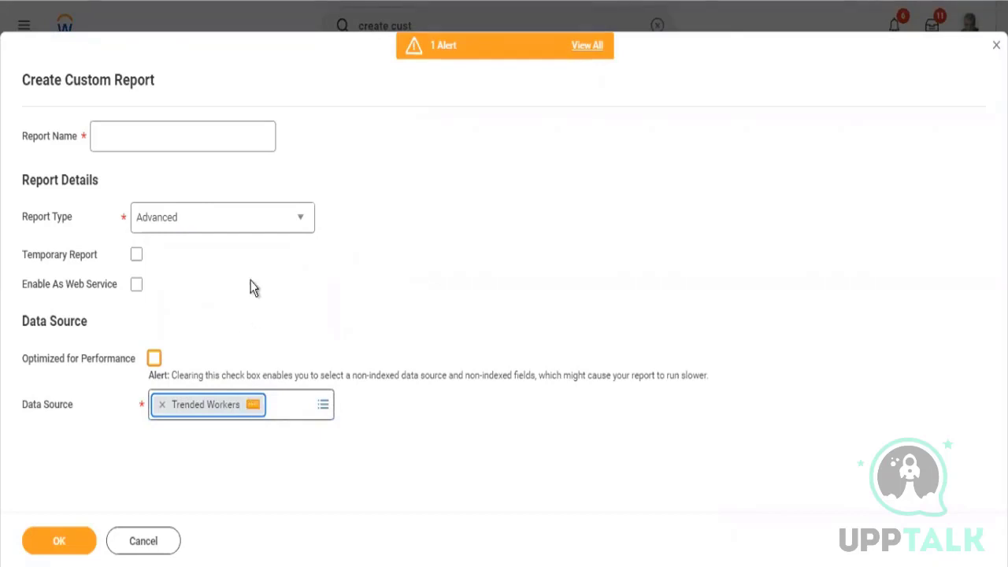
click(254, 235)
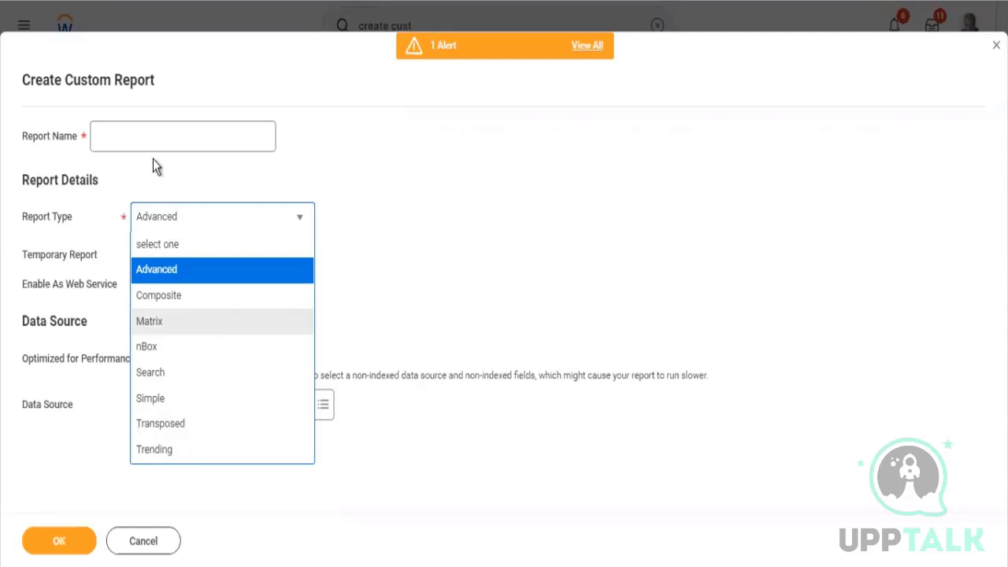
click(147, 190)
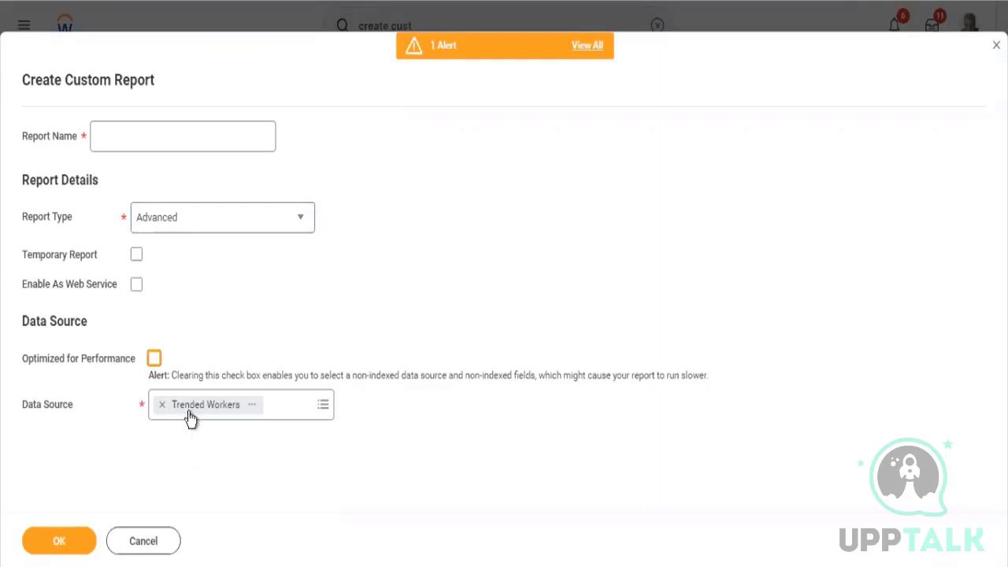
- Name the report "RPT - Trended Future Terminations" and create it
click(166, 126)
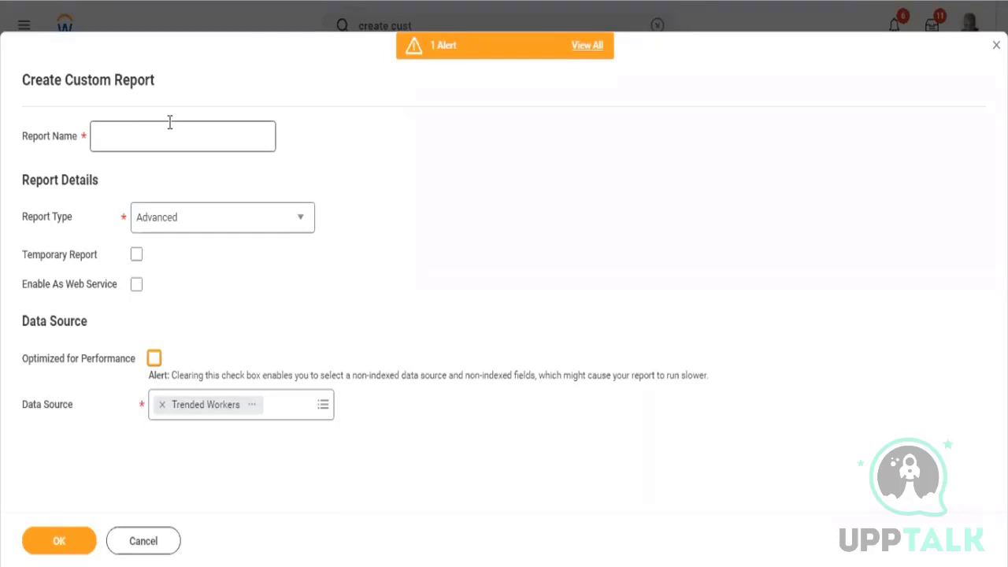
click(169, 122)
text(RPT)
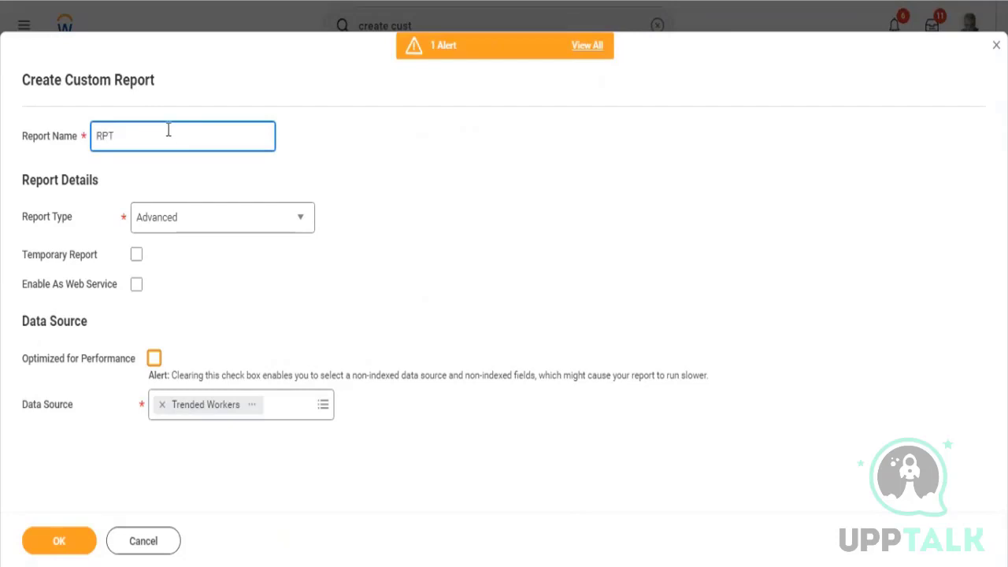
text( - Trended Future Terminations)
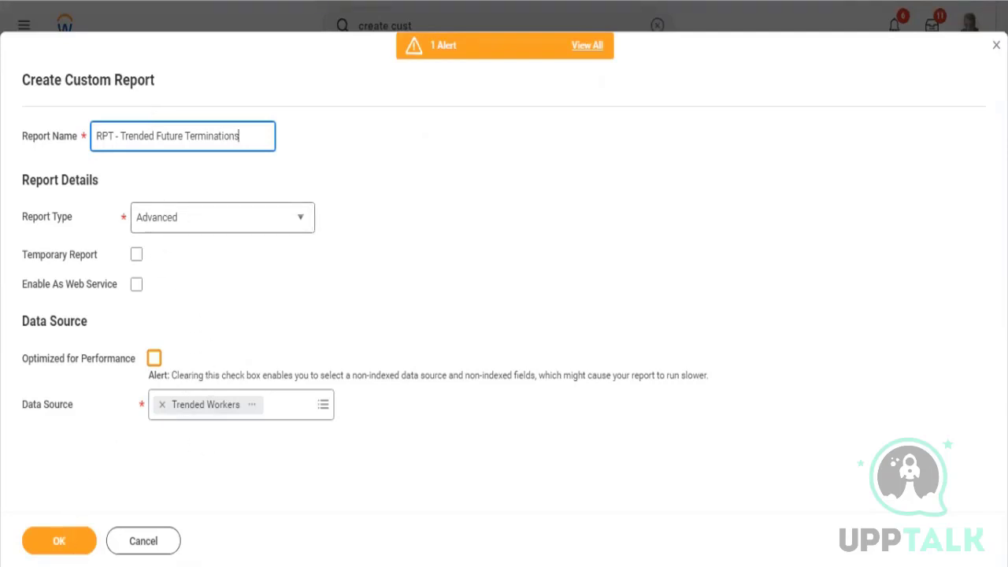
click(49, 541)
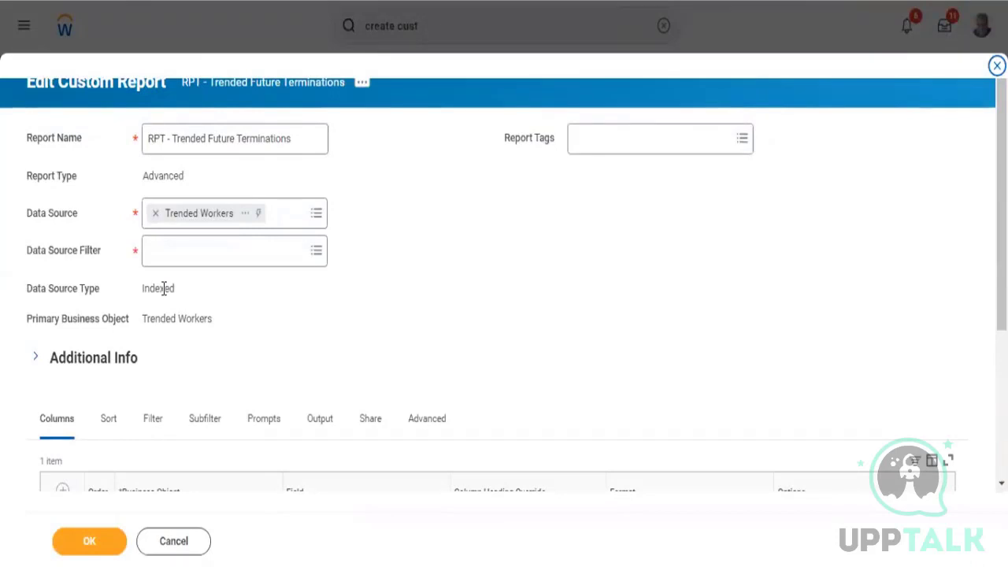
- Set the report's data source filter to Default Filter
click(219, 242)
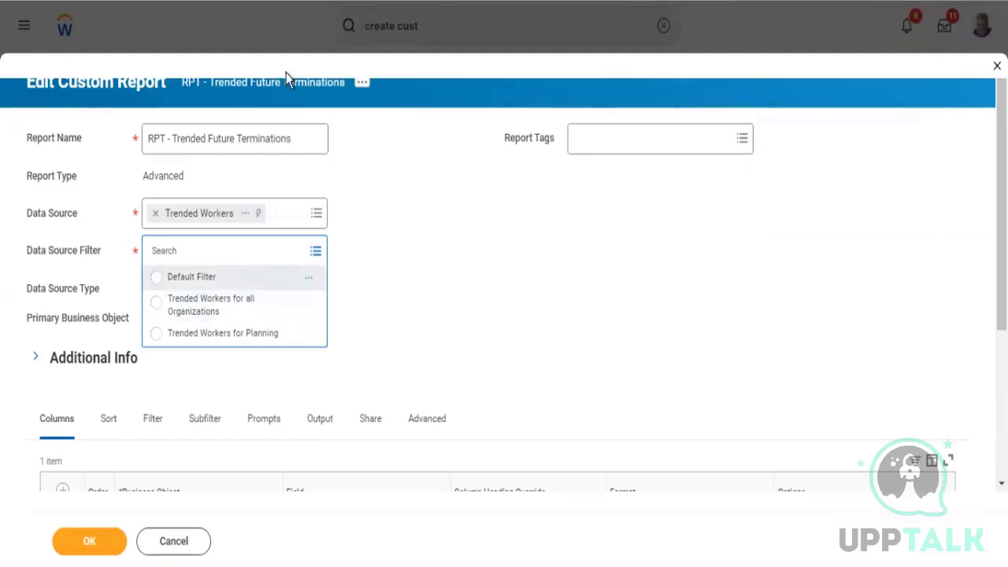
click(192, 276)
double_click(157, 288)
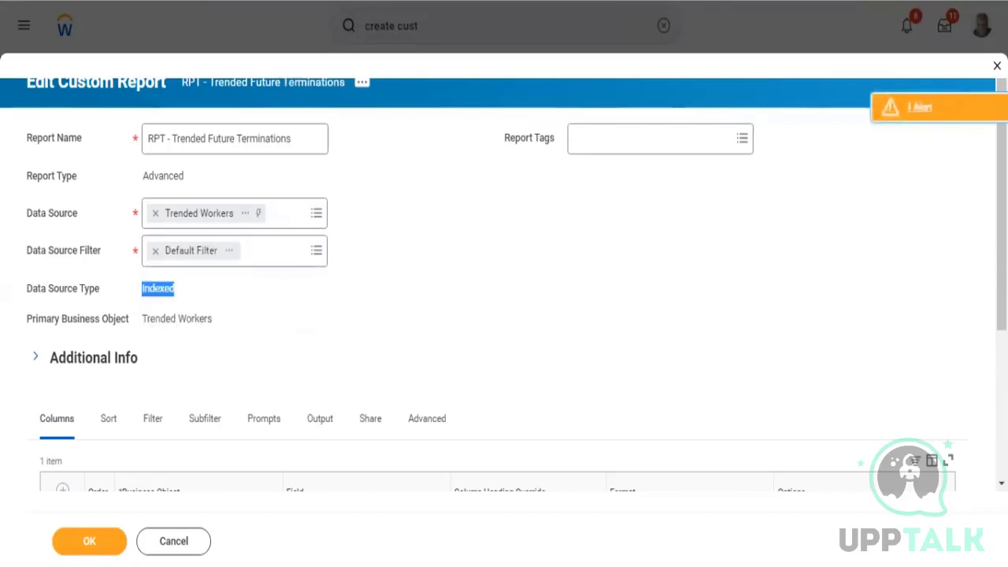
scroll(821, 209, down, 3)
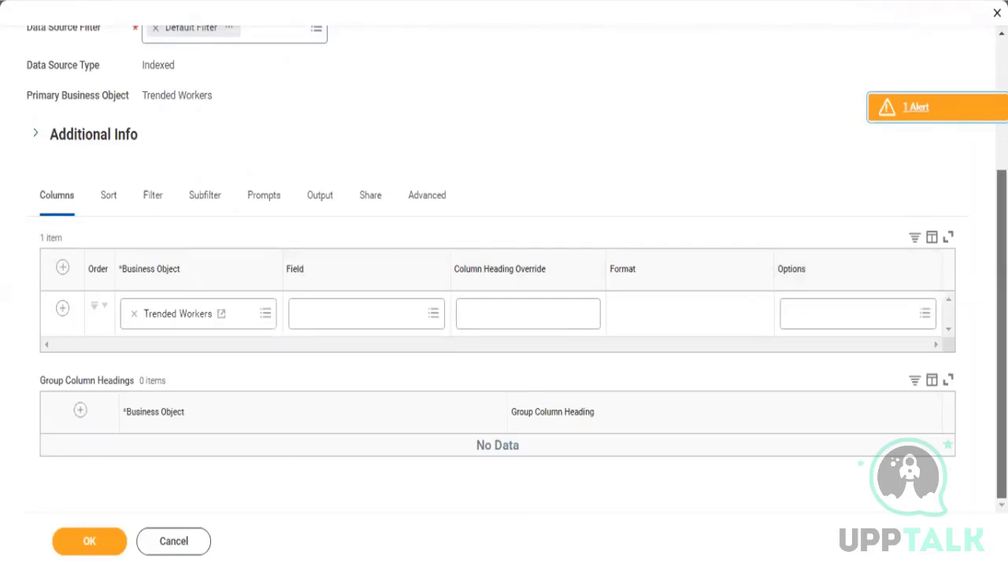
click(340, 311)
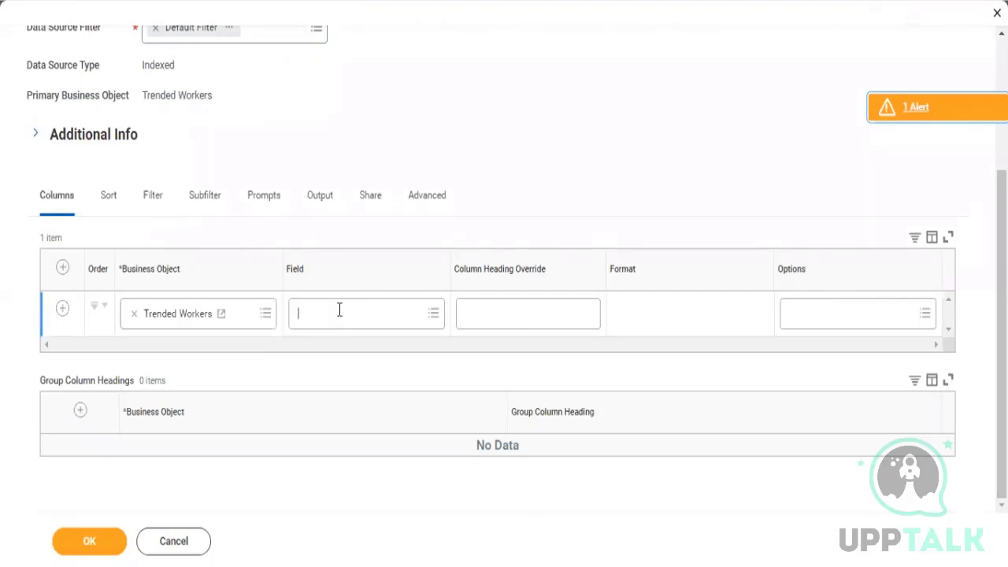
click(339, 311)
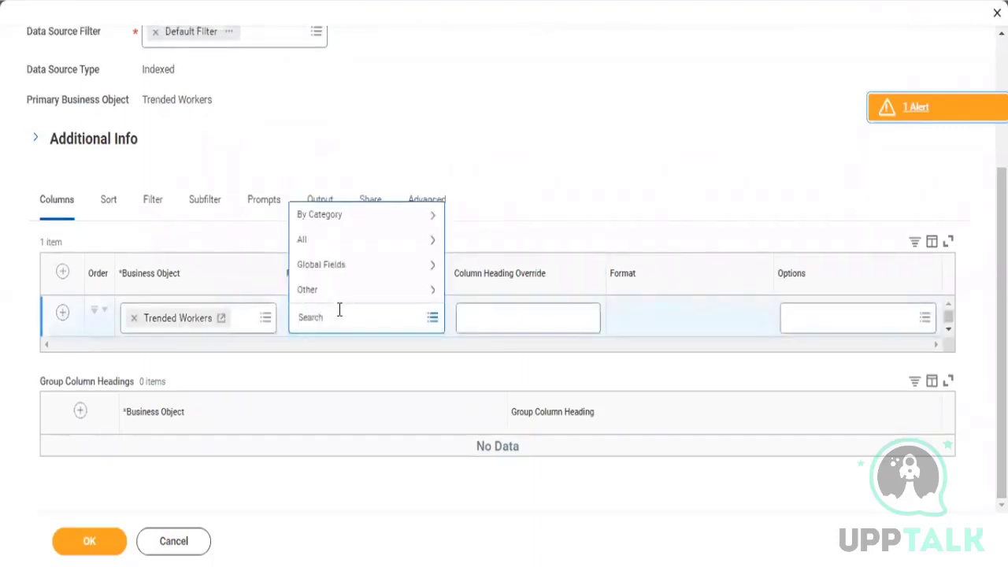
text(Worke)
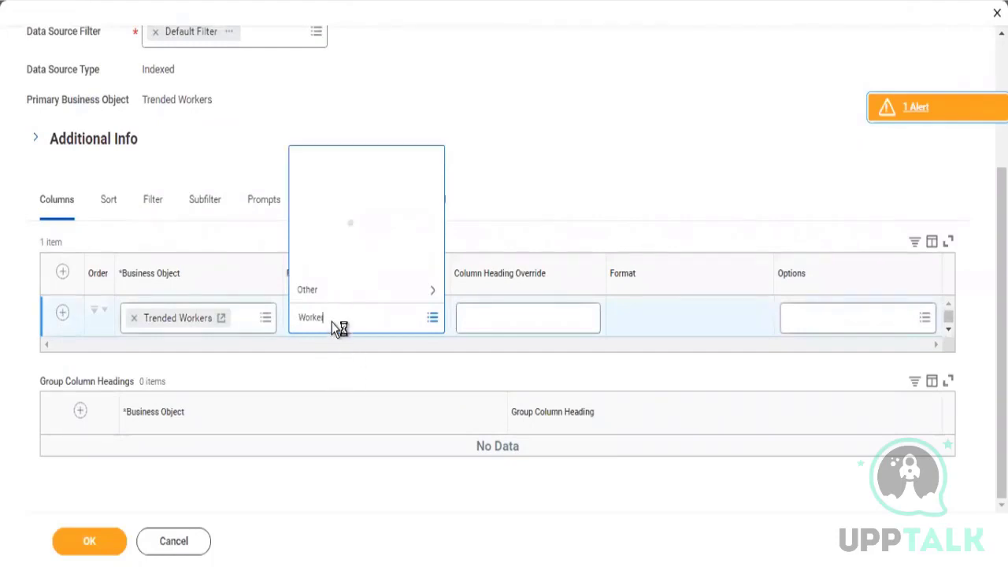
text(r)
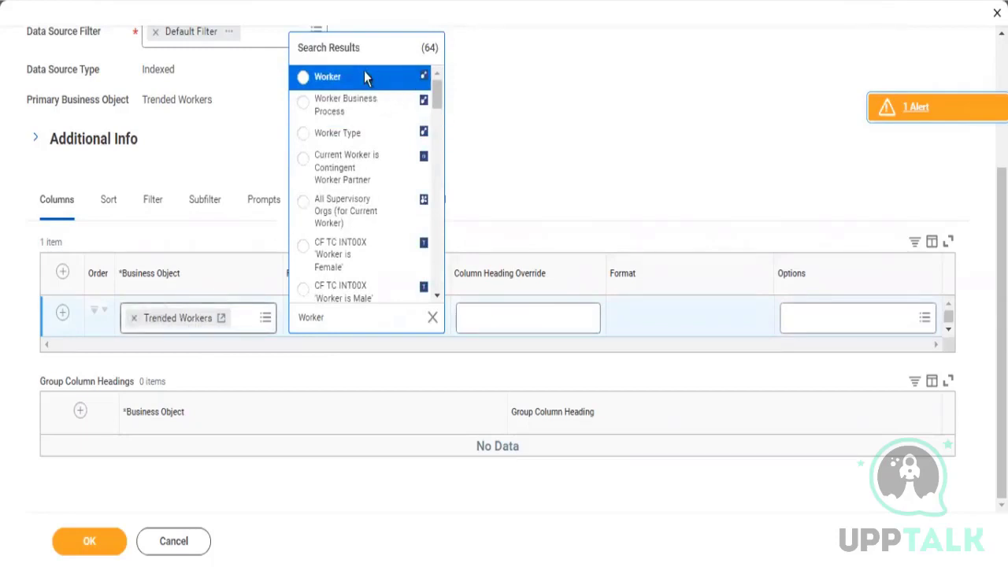
click(346, 210)
- Search for the Worker field and assign it to the first report column on the Trended Workers business object
click(301, 320)
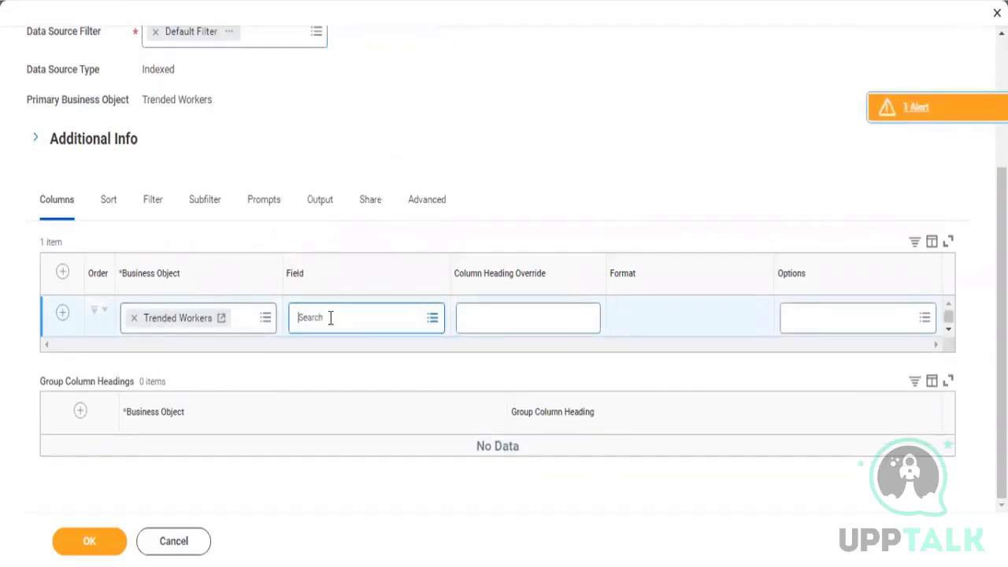
text(worker)
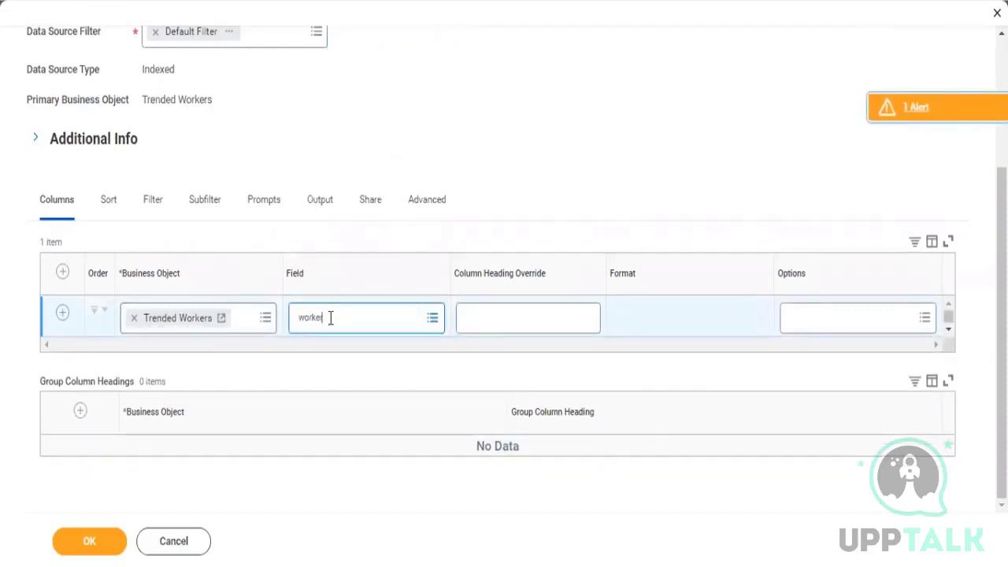
key(Return)
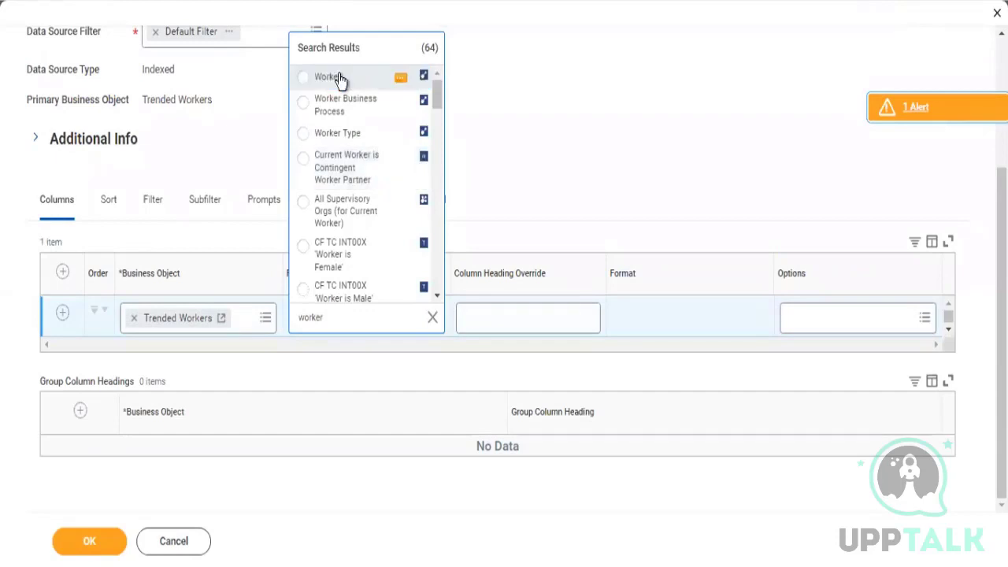
click(339, 76)
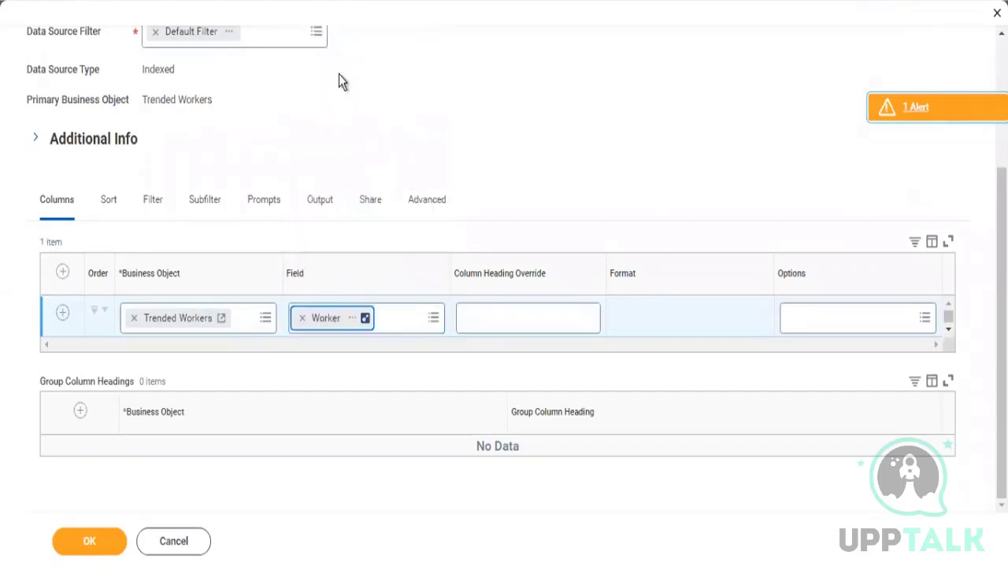
- Add six more Trended Workers column rows beneath the Worker column
click(64, 315)
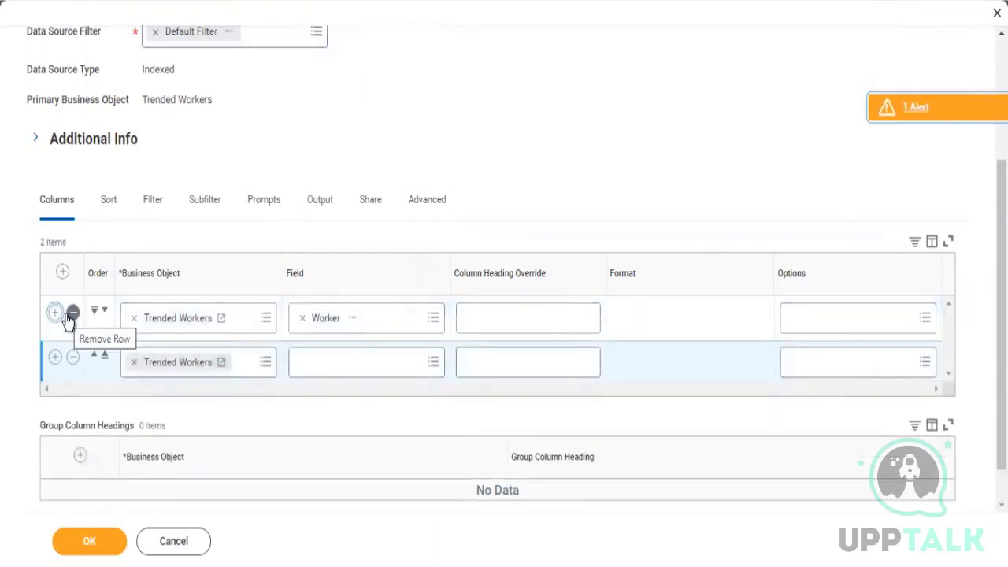
click(55, 315)
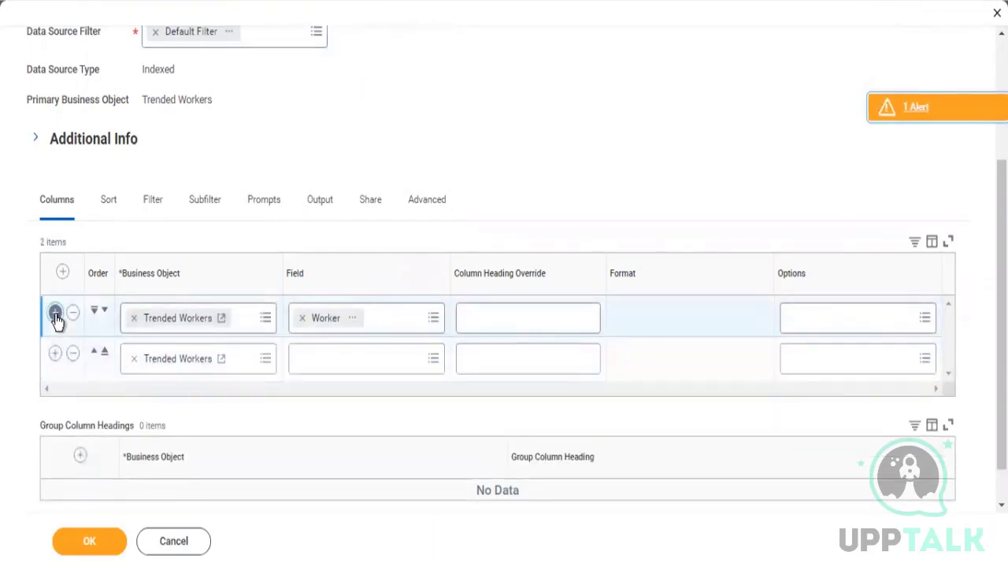
click(56, 315)
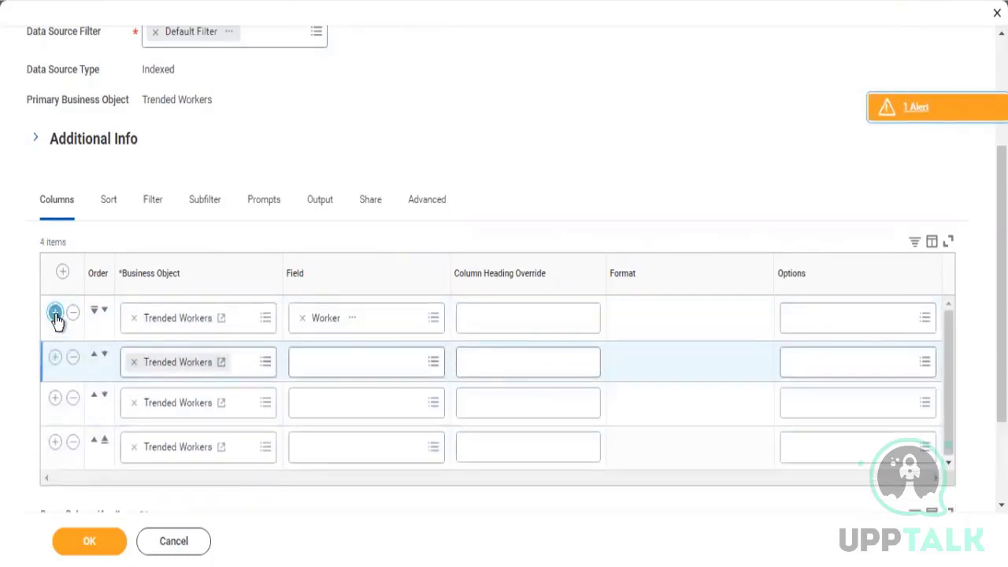
click(55, 315)
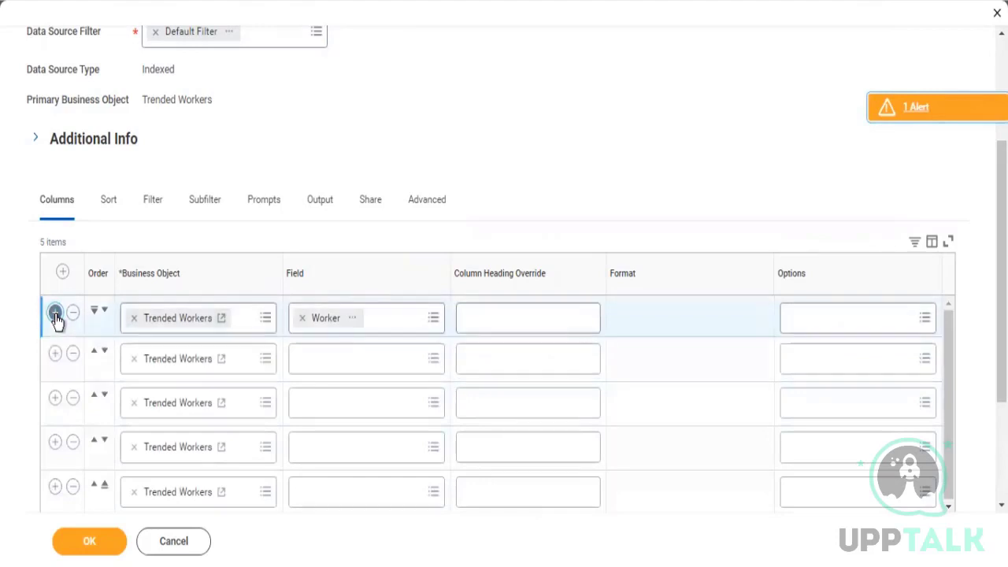
click(55, 315)
click(55, 315)
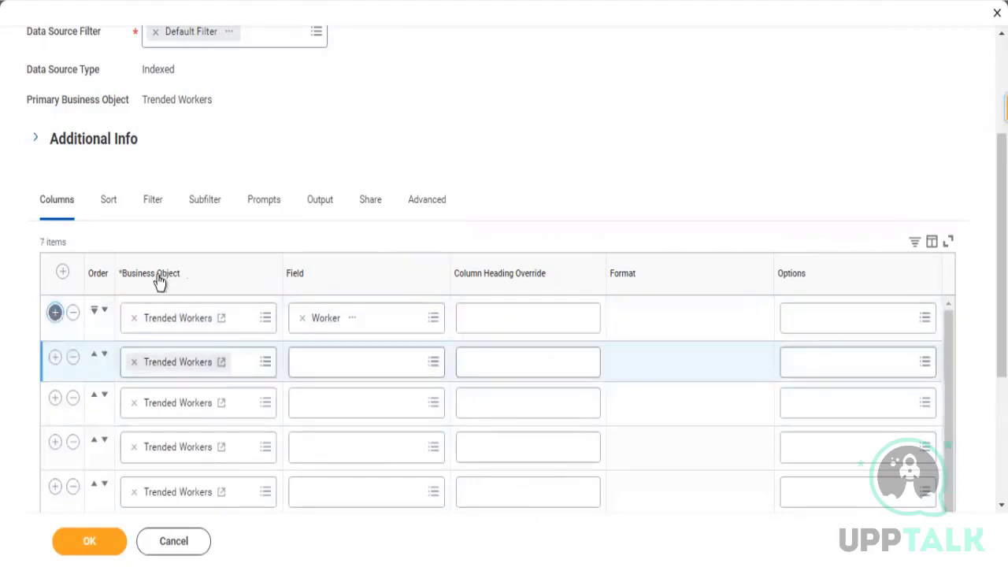
- Set the field of the second report column to Record Date
click(351, 366)
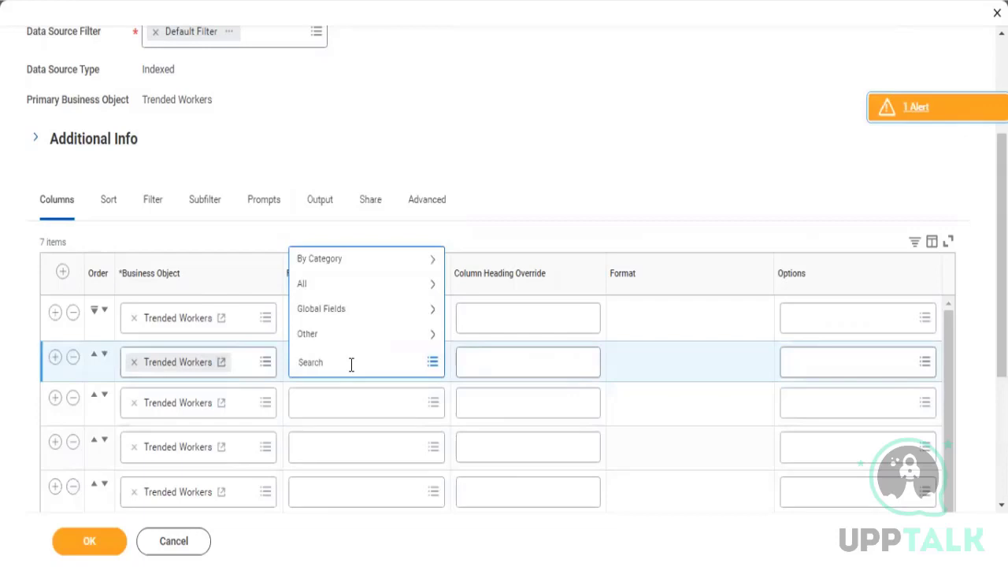
text(record date)
key(Return)
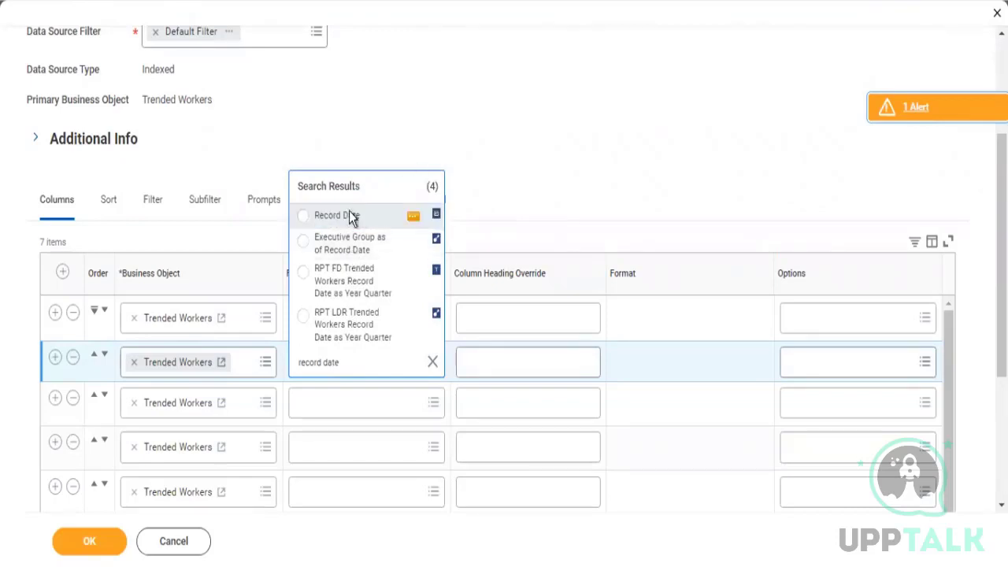
key(Return)
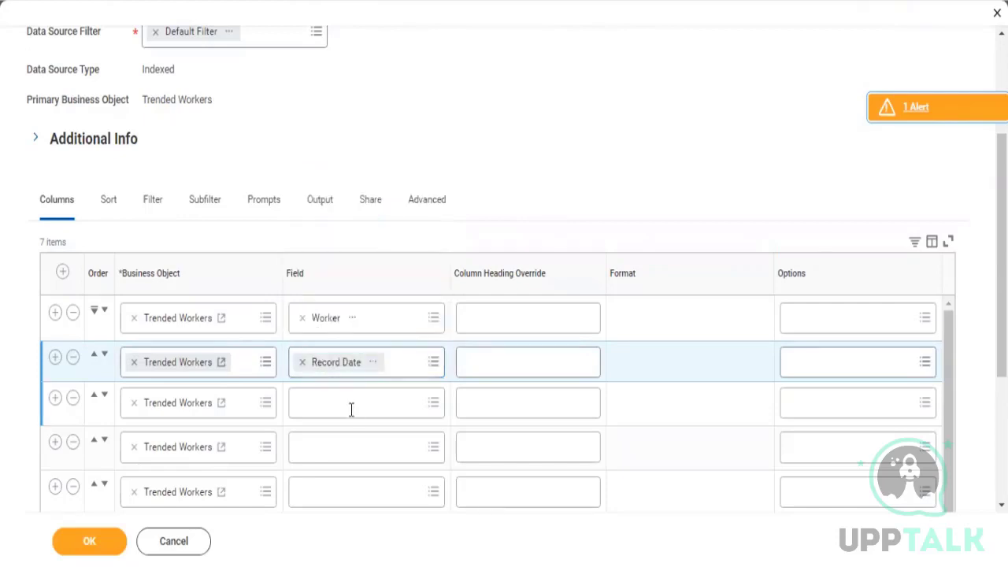
- Set the field of the third report column to Termination Reason
click(351, 409)
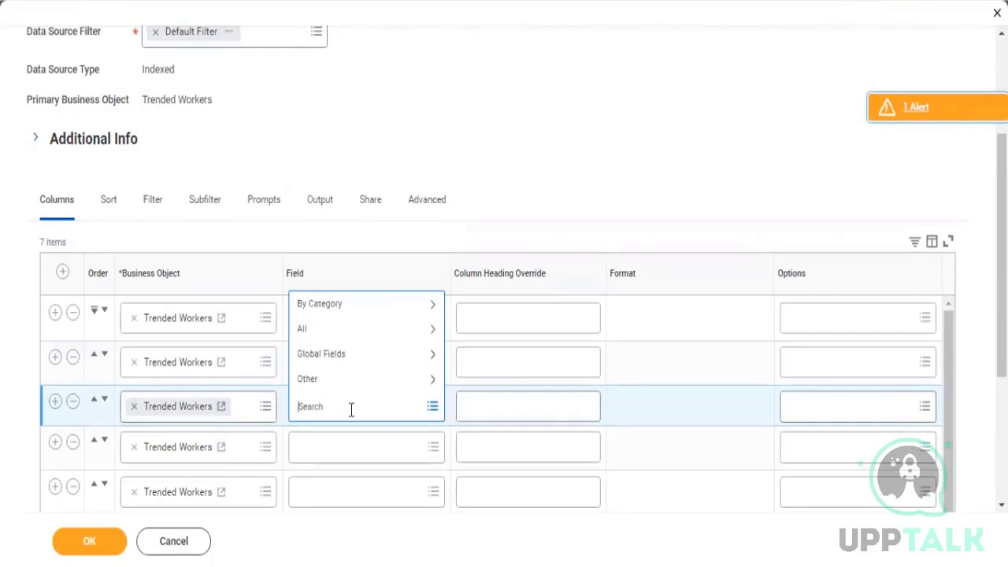
text(ter)
text(te)
text(rminat)
text(ion)
text(reason)
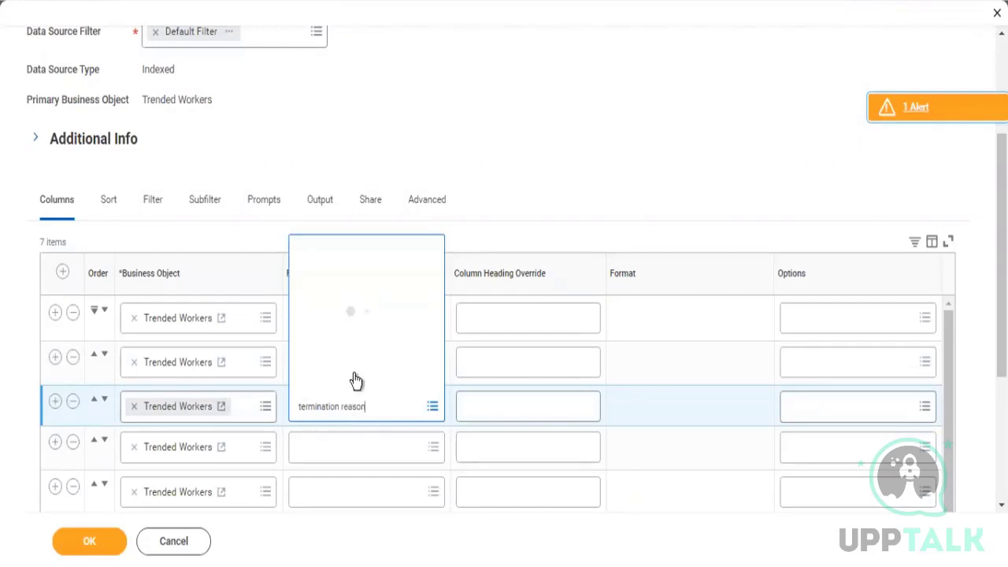
click(354, 346)
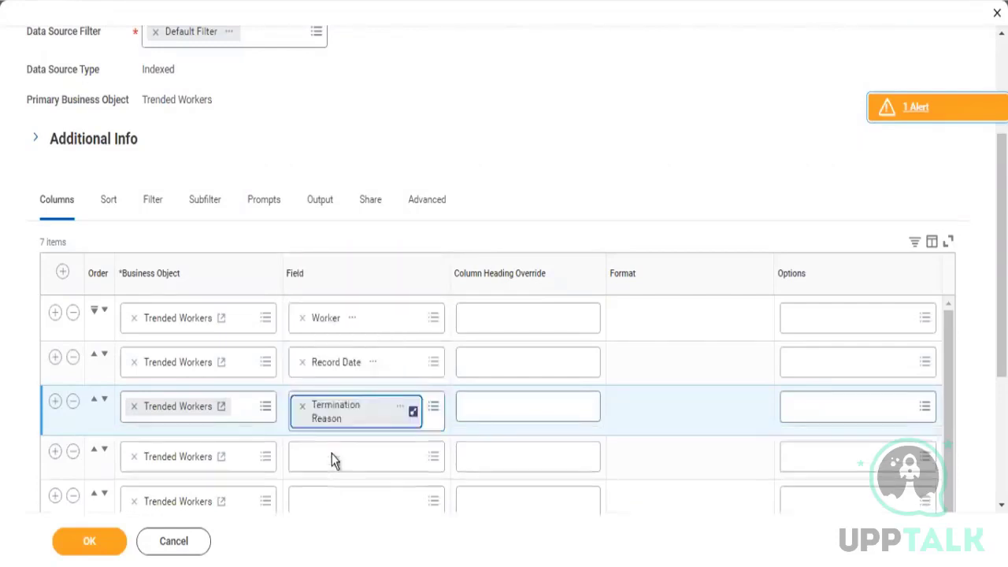
- Set the field of the fourth report column to Employee Type
click(332, 453)
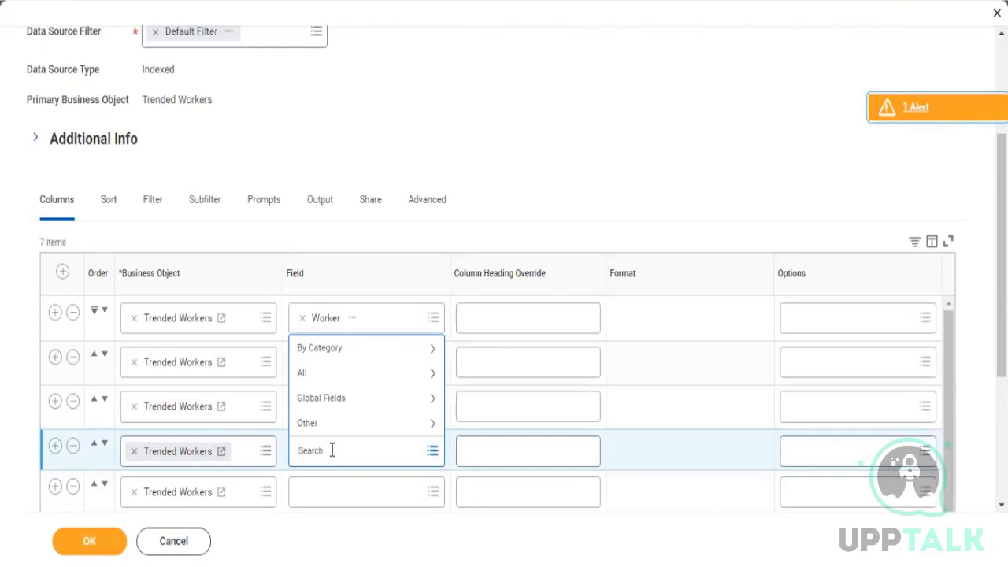
text(Employee Type)
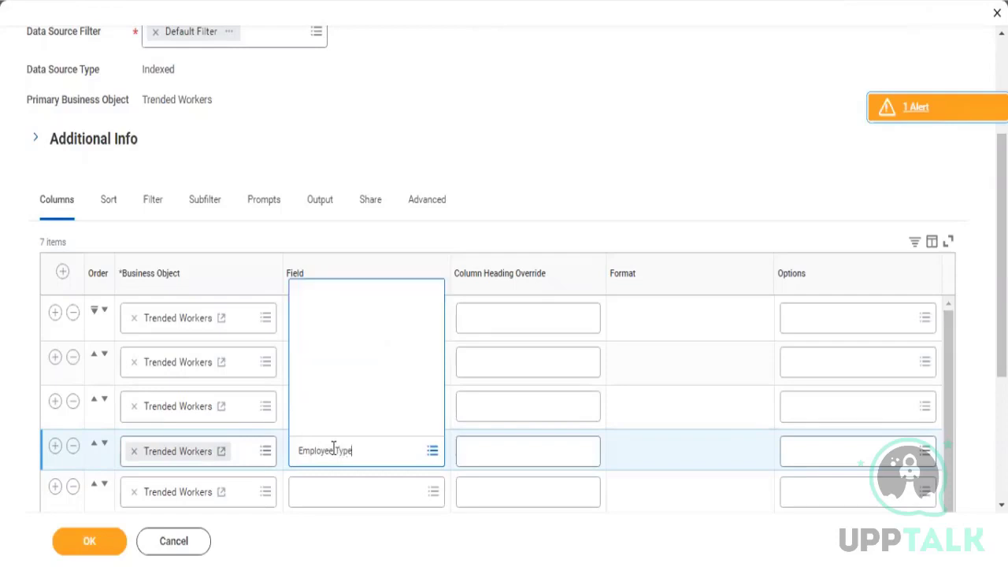
key(Return)
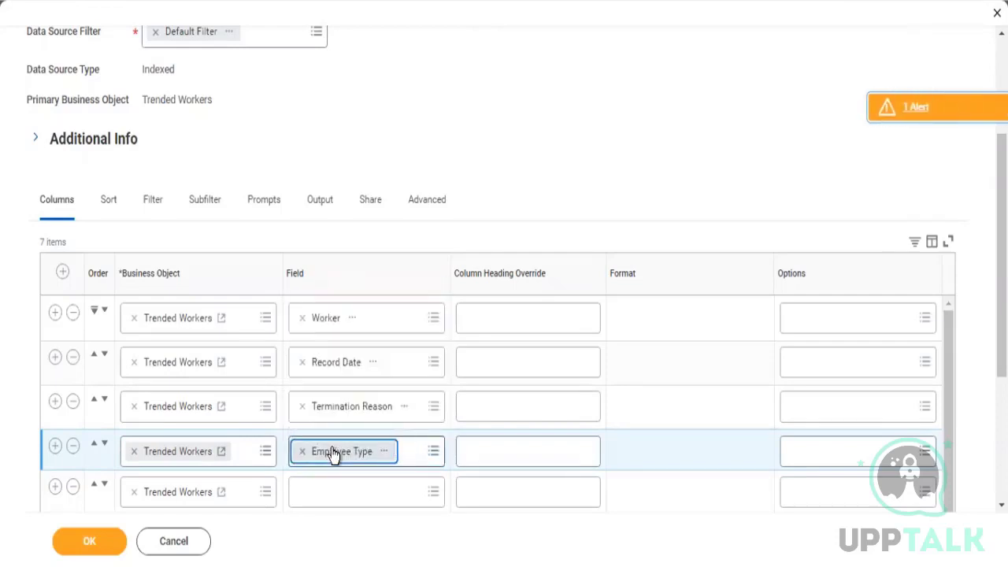
- Set the field of the fifth report column to Job Profile
click(317, 504)
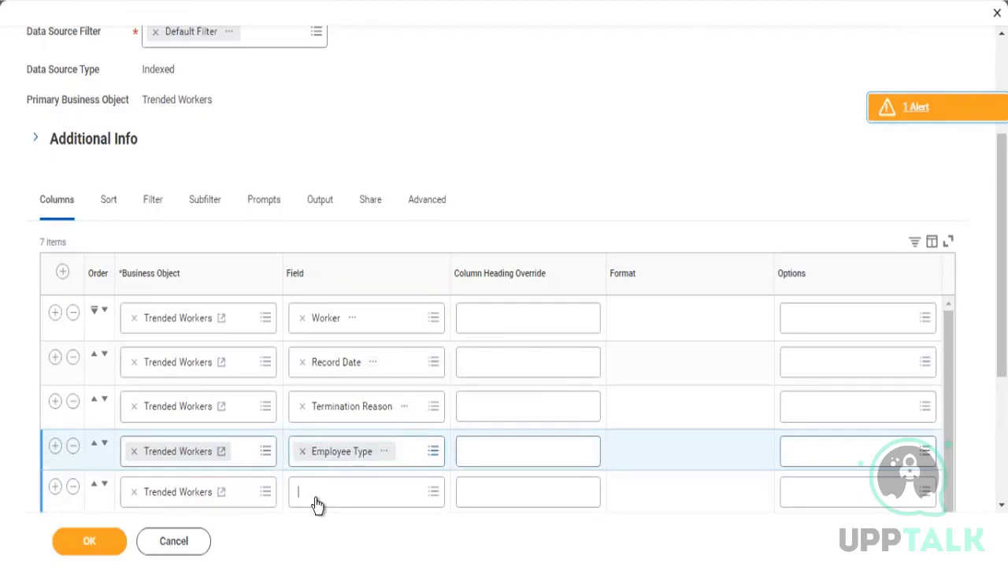
text(Jo)
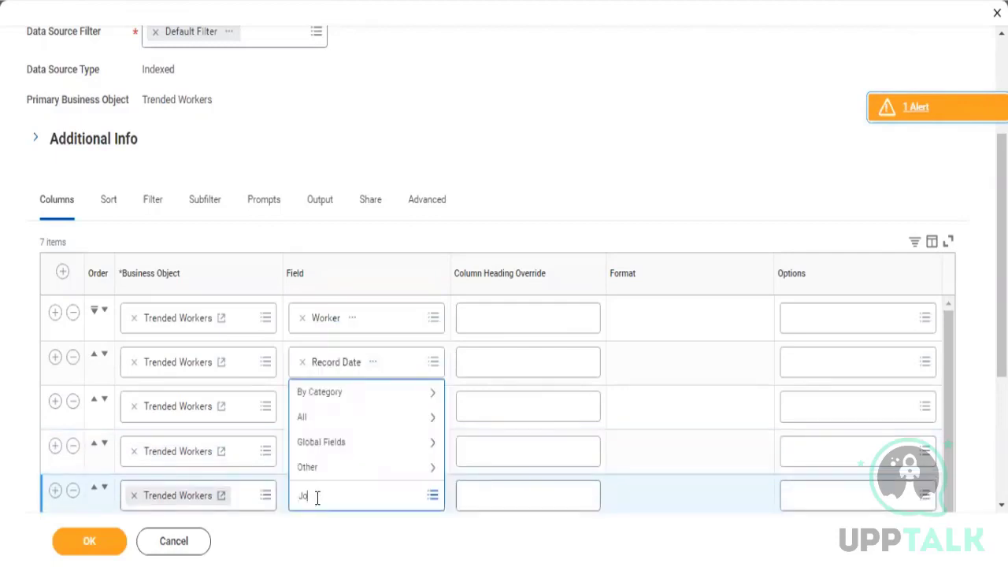
text(b)
text( Info)
text(file)
key(Return)
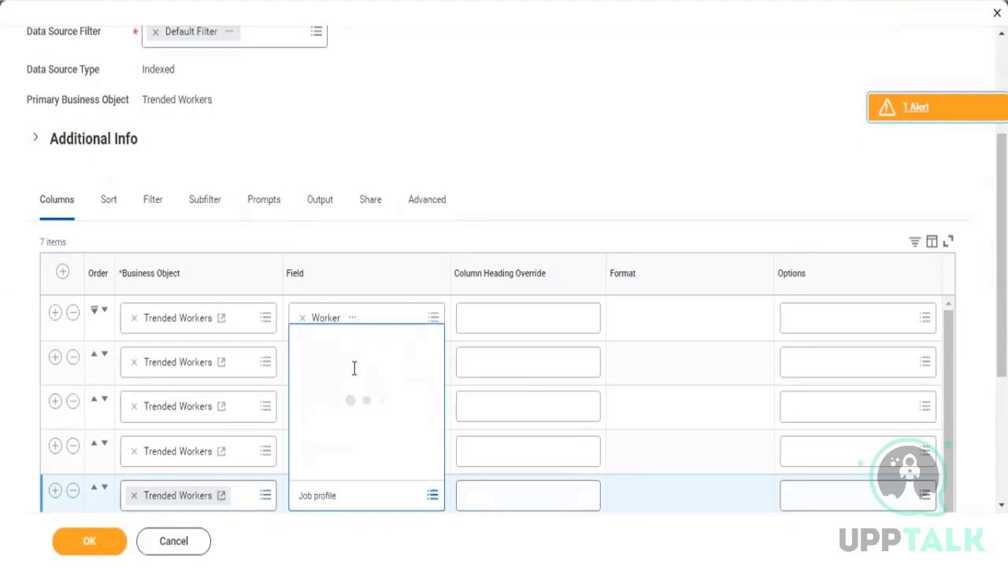
key(Return)
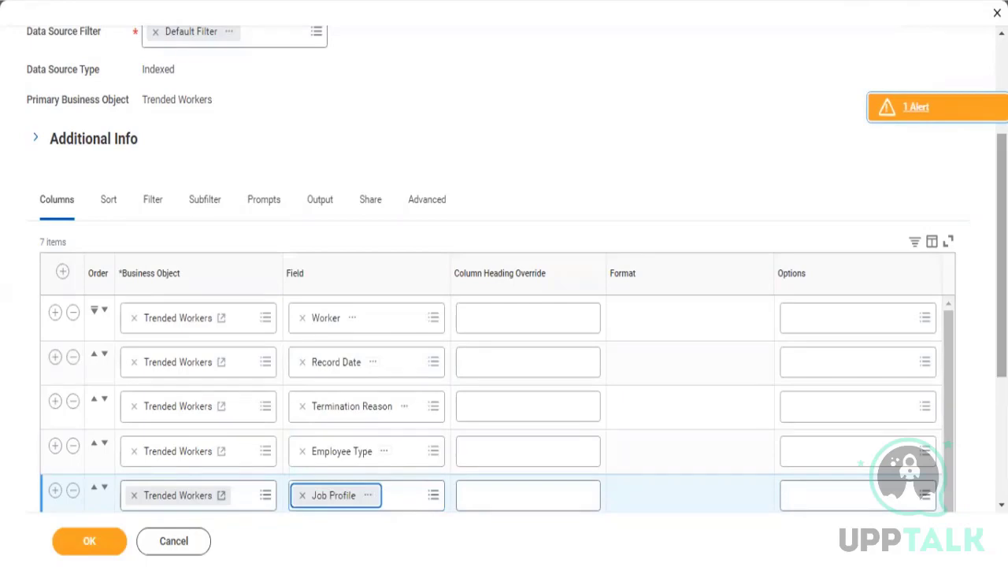
- Set the field of the sixth report column to Employee Type
scroll(504, 315, down, 3)
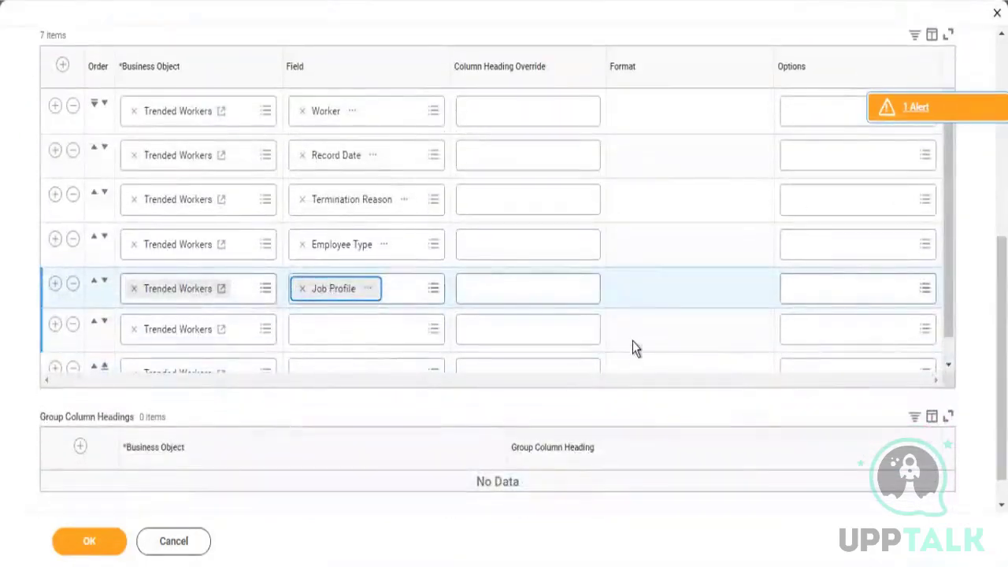
click(329, 329)
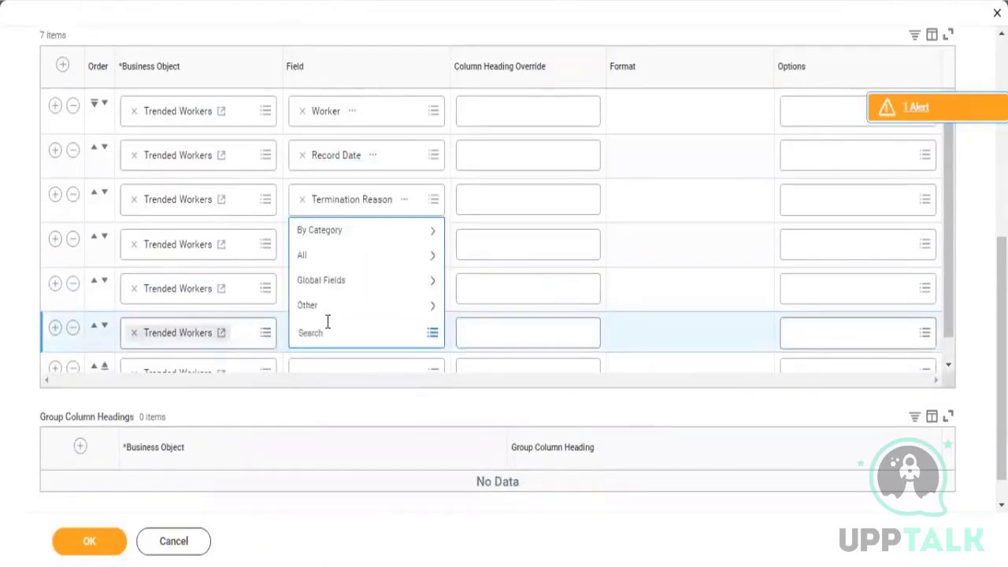
text(Employee Type)
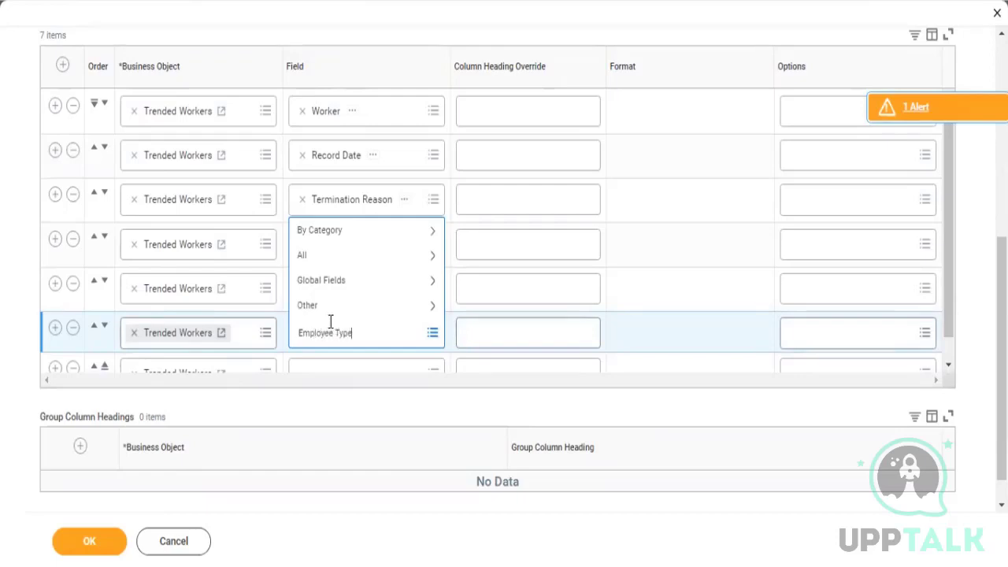
key(Return)
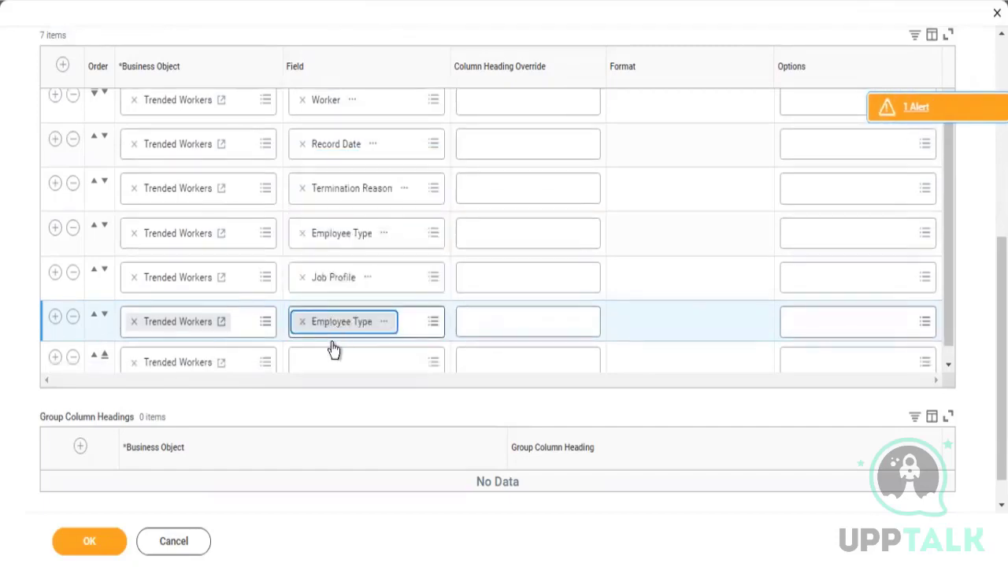
- Search for supervisory fields and assign Supervisory Organization to the seventh report column
click(337, 363)
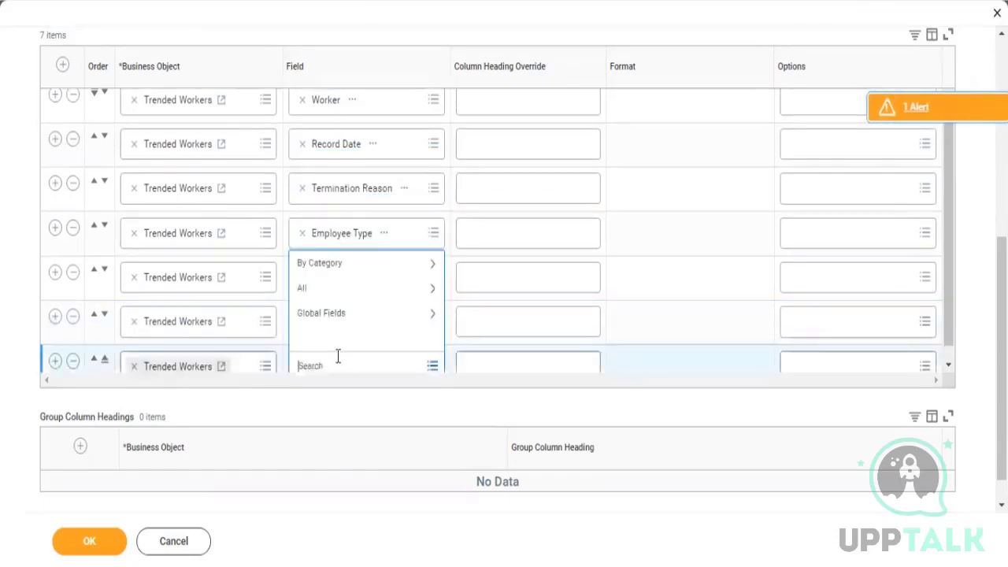
text(supervis)
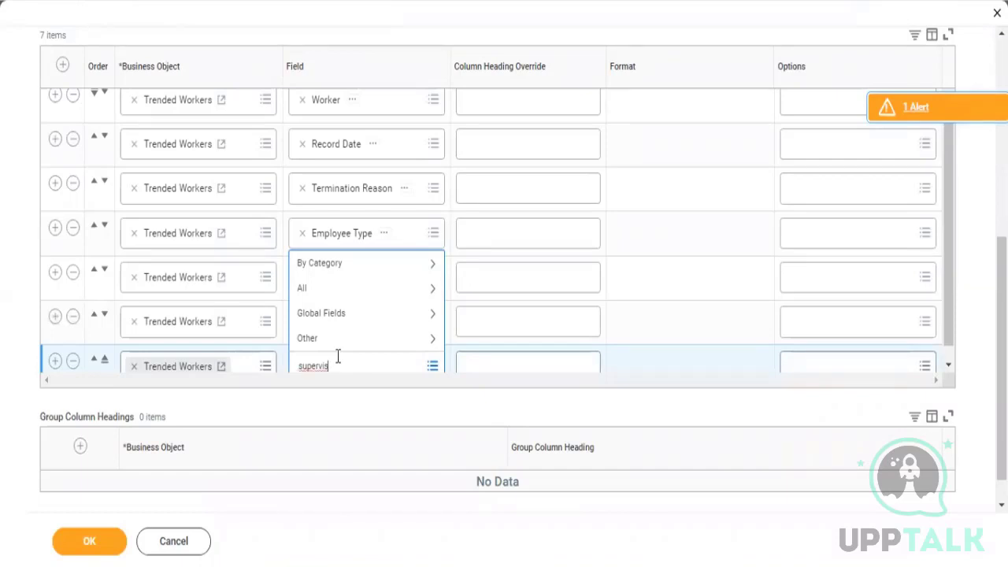
text(oryo)
key(ctrl+a)
key(BackSpace)
text(supervisory)
key(Return)
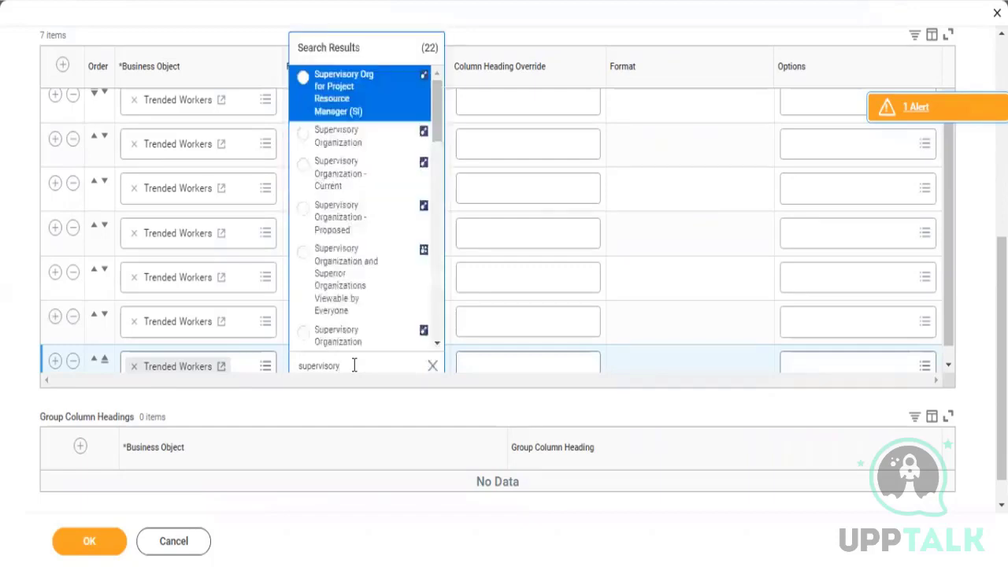
click(359, 136)
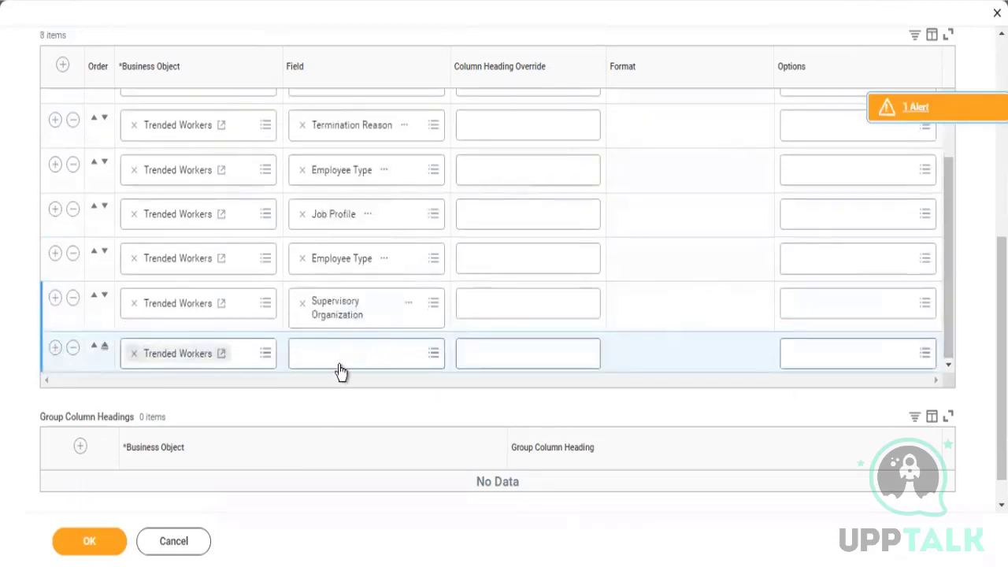
- Search for cost center fields and assign Cost Center to the eighth report column on Trended Workers
click(336, 353)
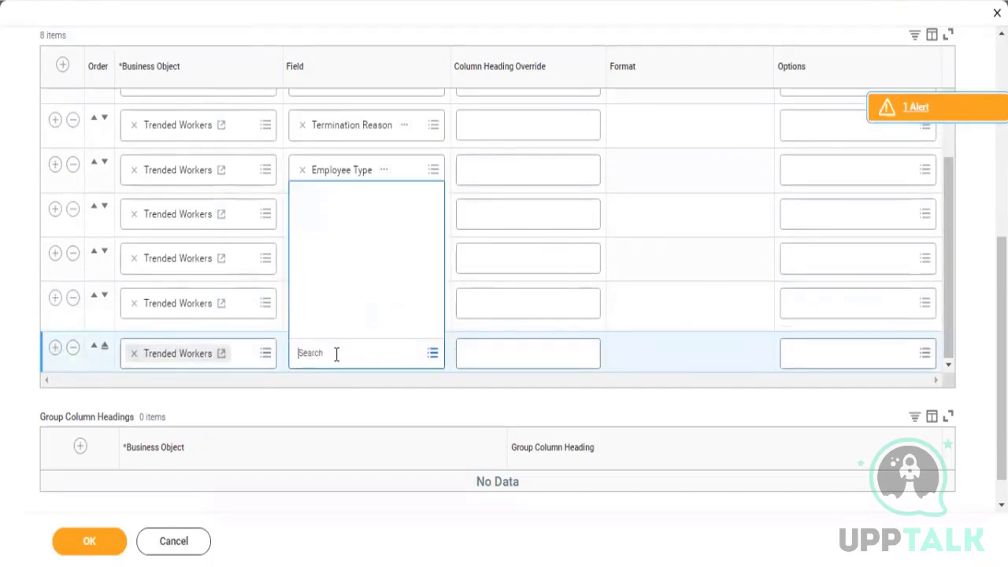
text(cost)
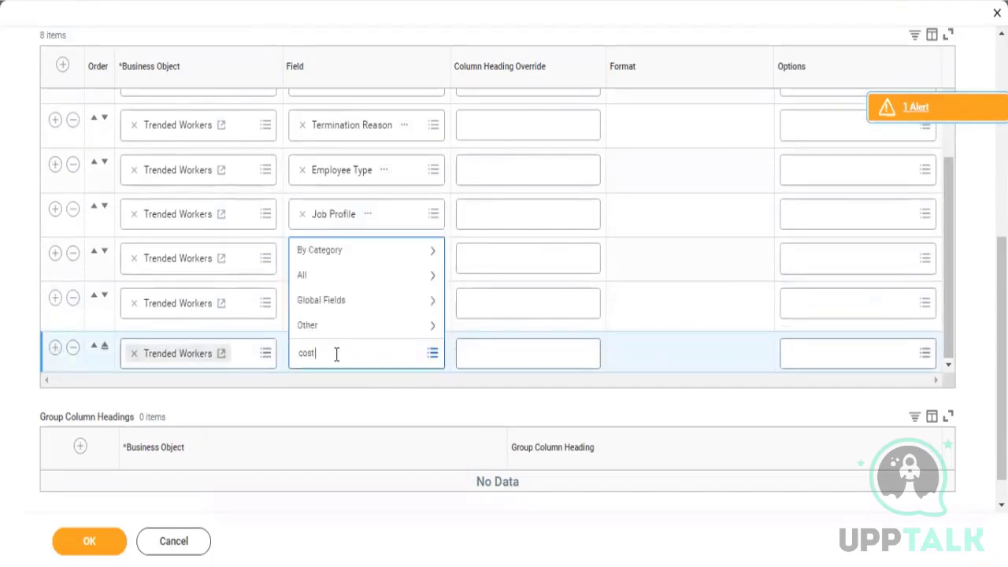
text( cente)
key(Return)
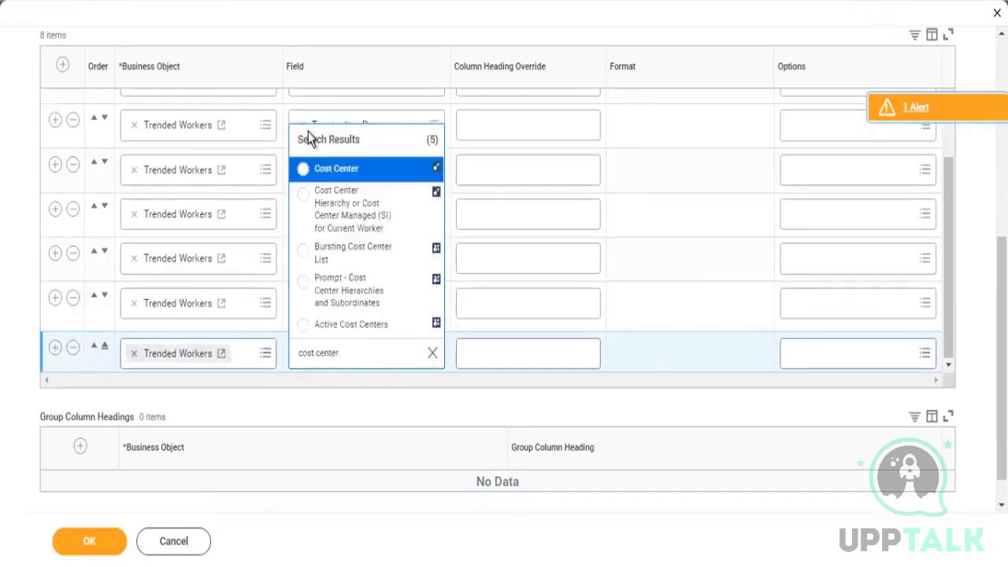
click(318, 173)
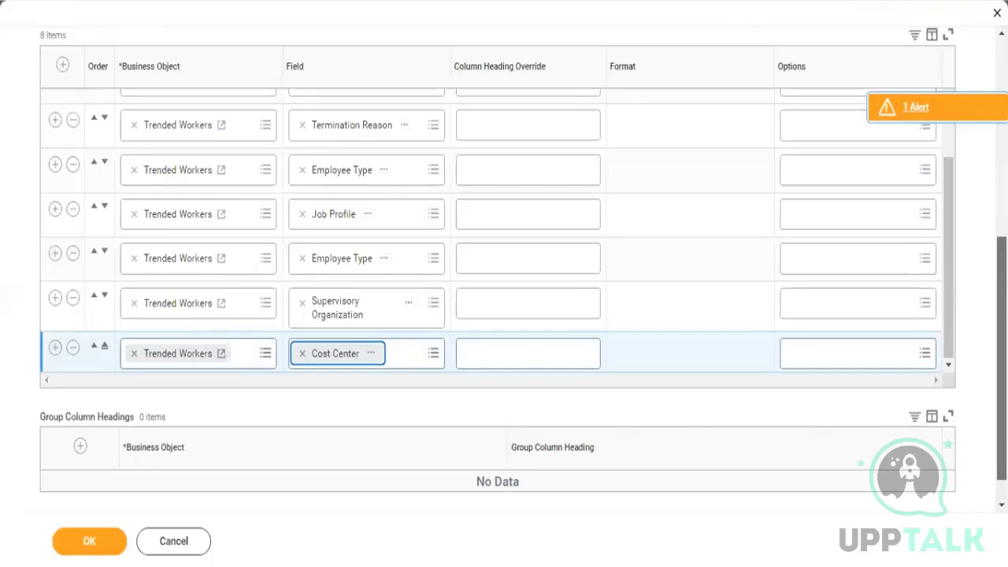
- Add an instance filter condition to the report and set its field to Record Type
scroll(683, 150, up, 5)
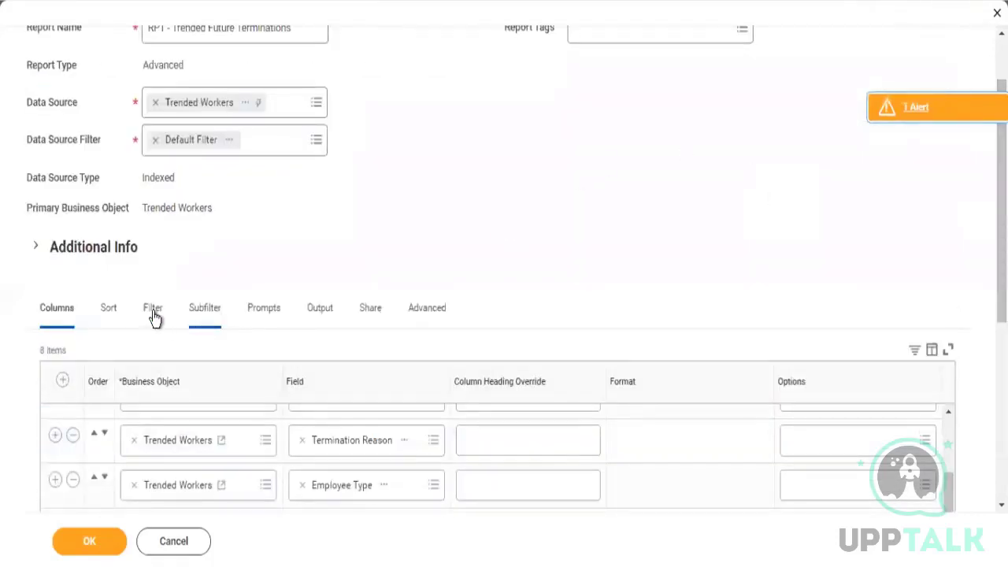
click(153, 311)
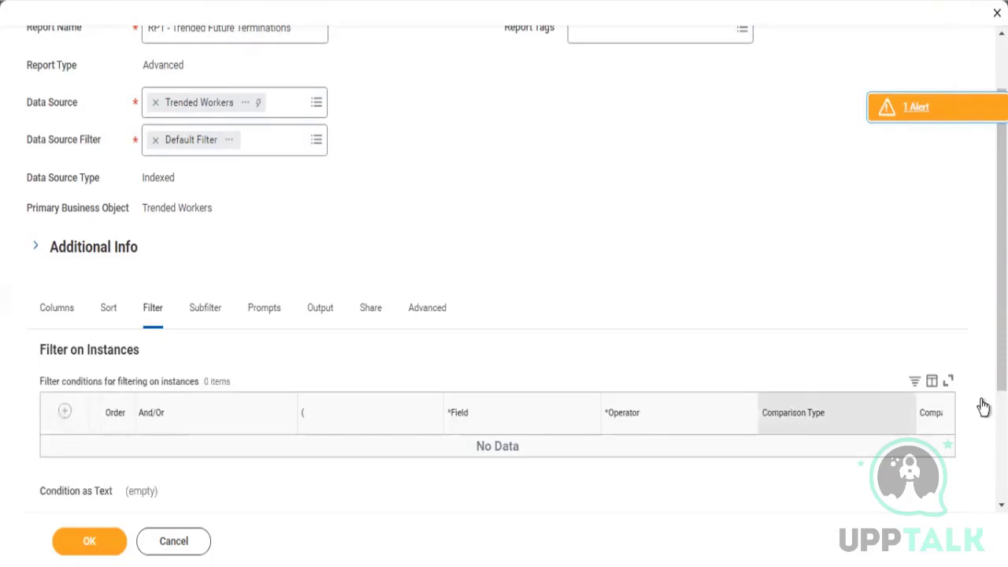
scroll(503, 315, down, 2)
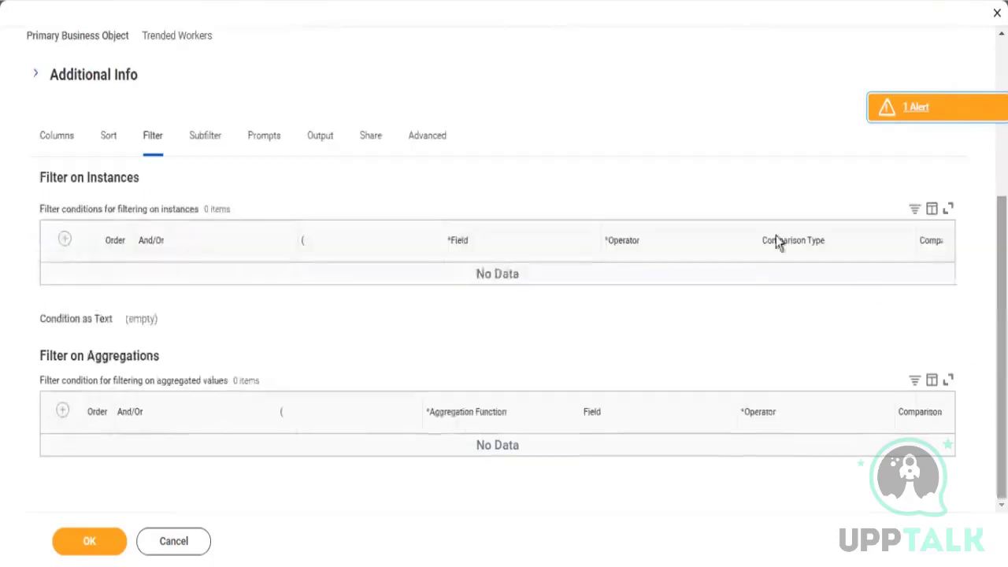
click(64, 240)
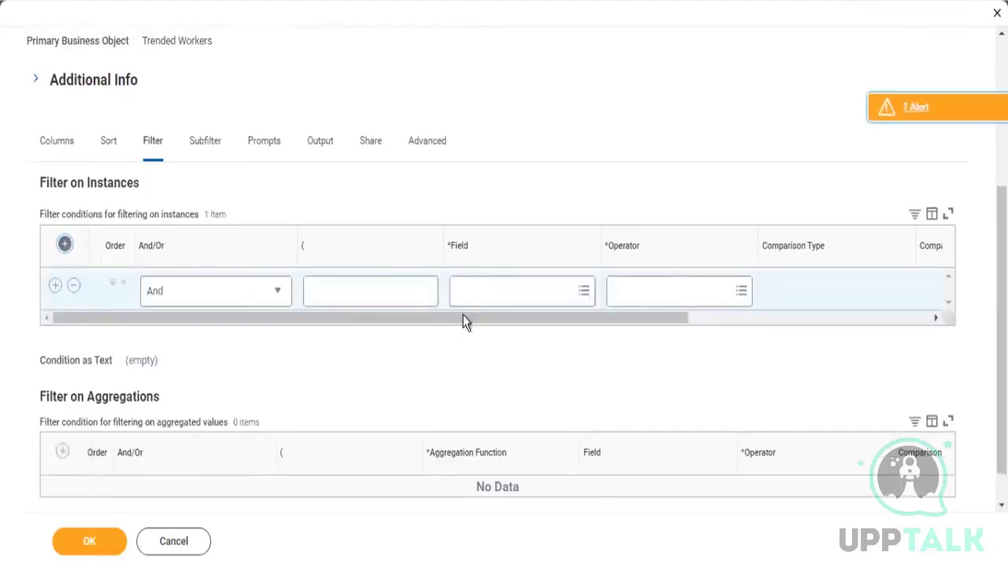
click(499, 291)
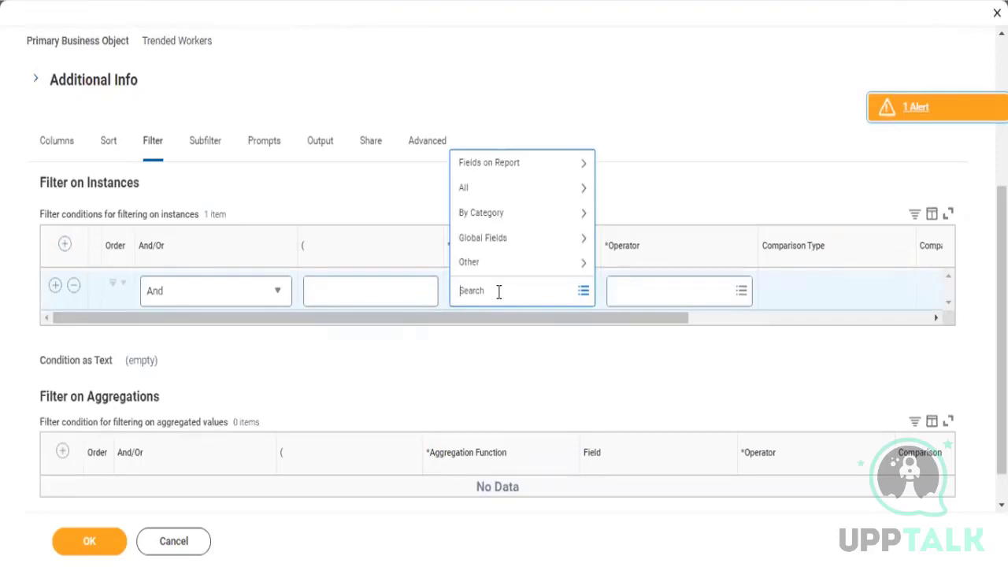
text(Record Type)
key(Return)
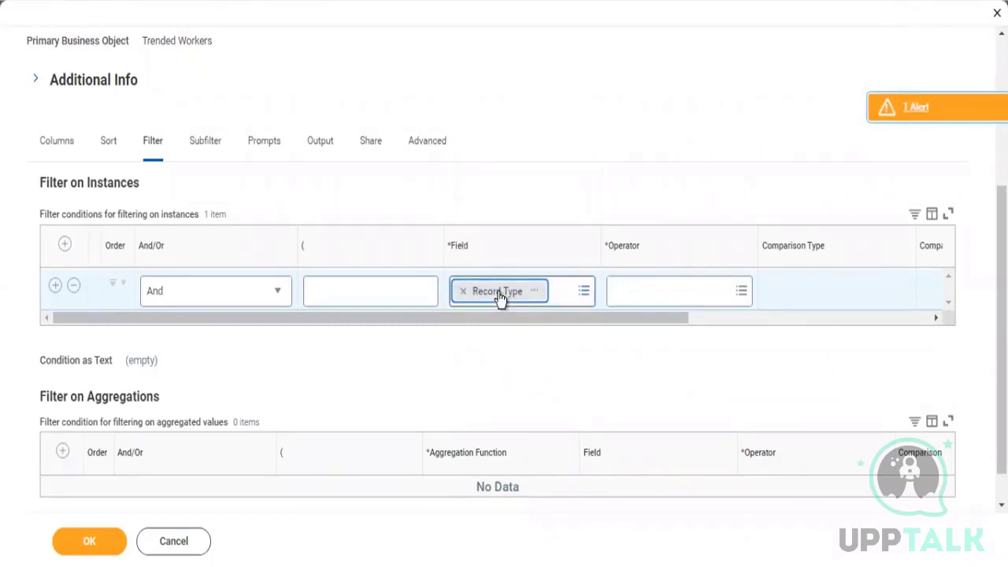
- Set the Record Type condition's operator to "in the selection list" and its comparison value to Activity
click(638, 298)
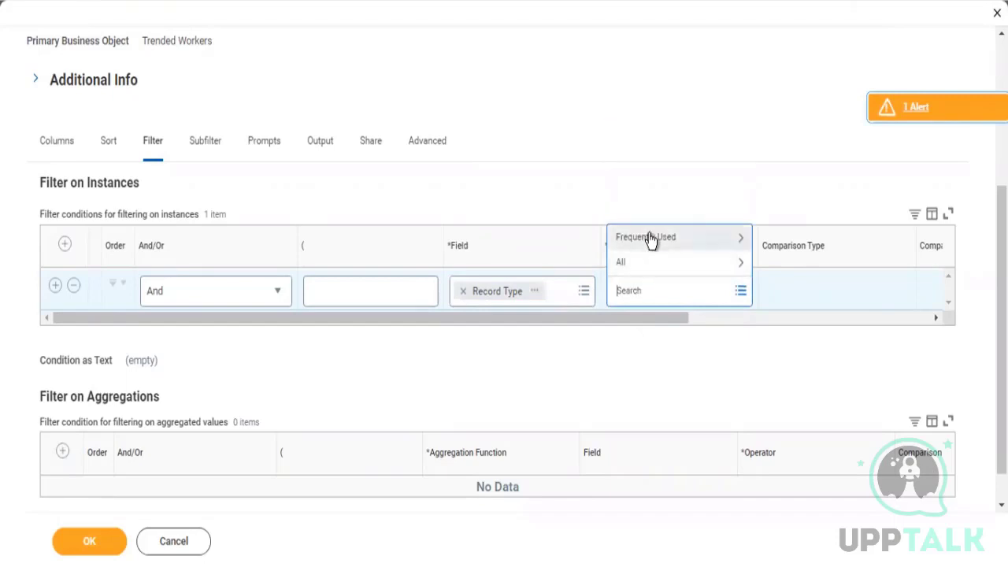
click(649, 239)
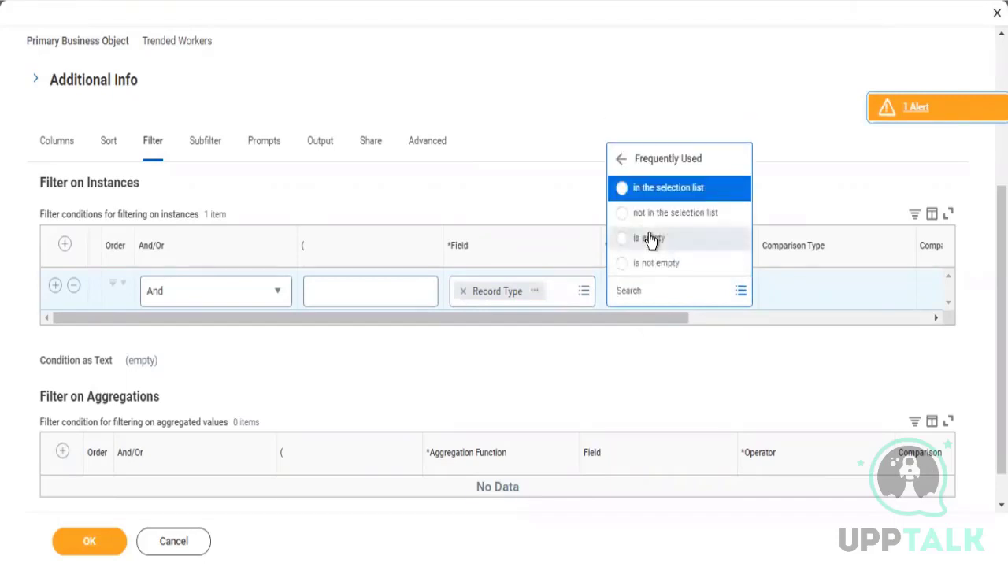
click(664, 195)
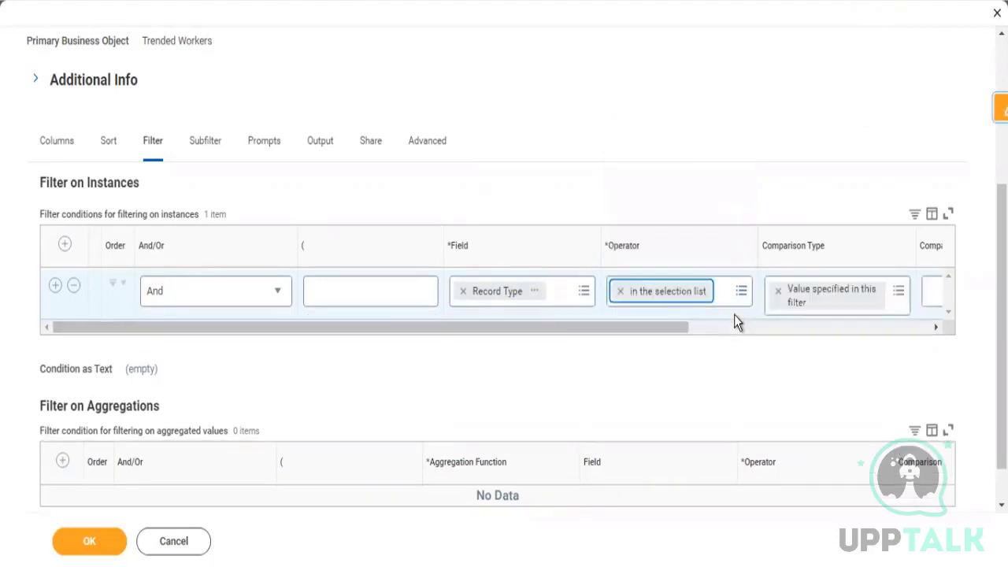
click(732, 335)
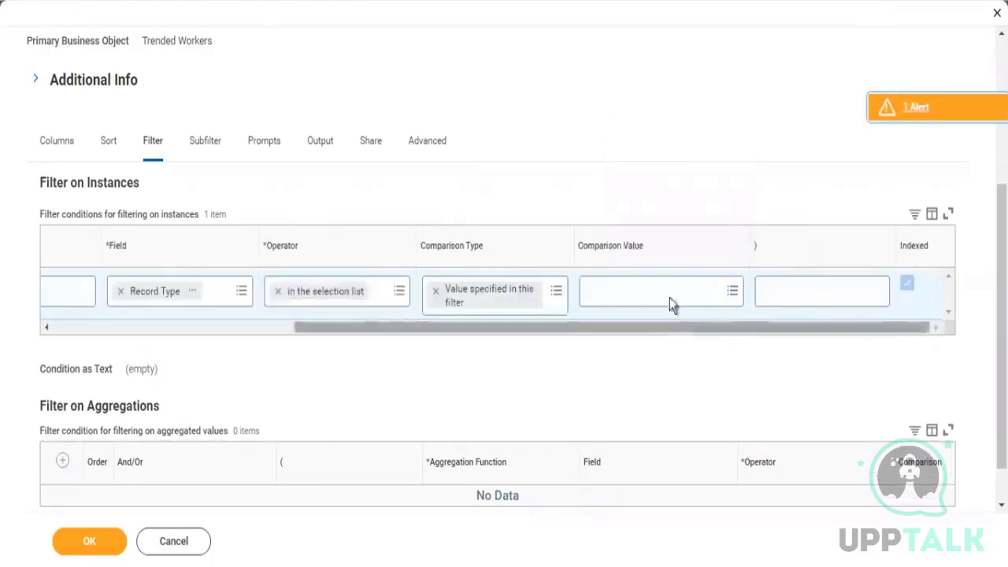
click(669, 286)
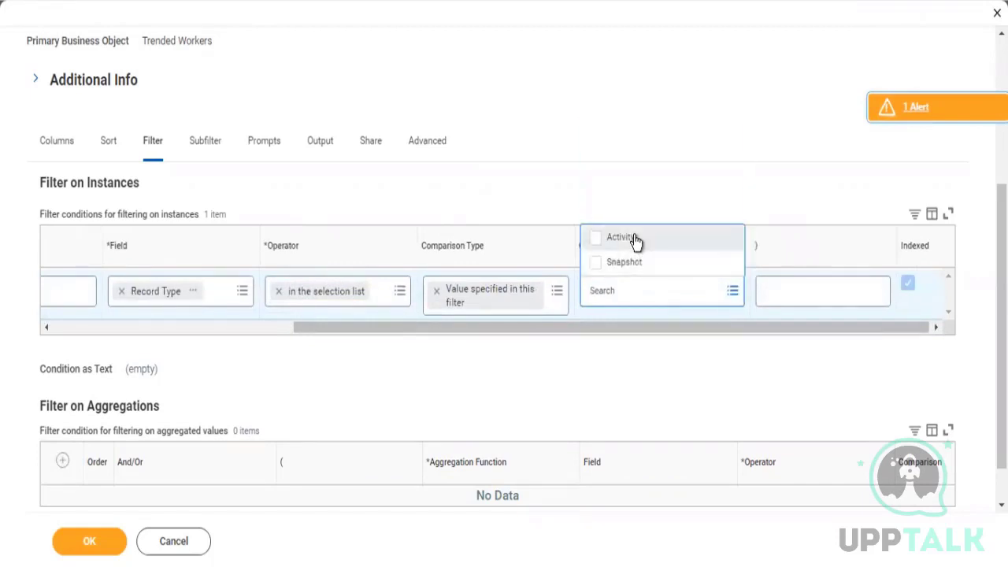
click(634, 238)
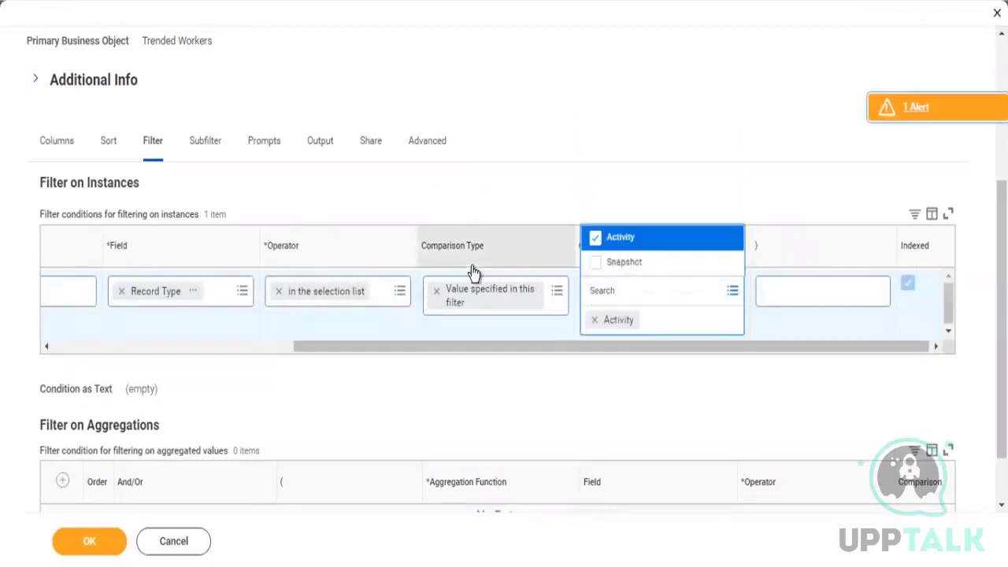
- Add a second instance filter condition below Record Type and set its field to Business Process Type
click(242, 344)
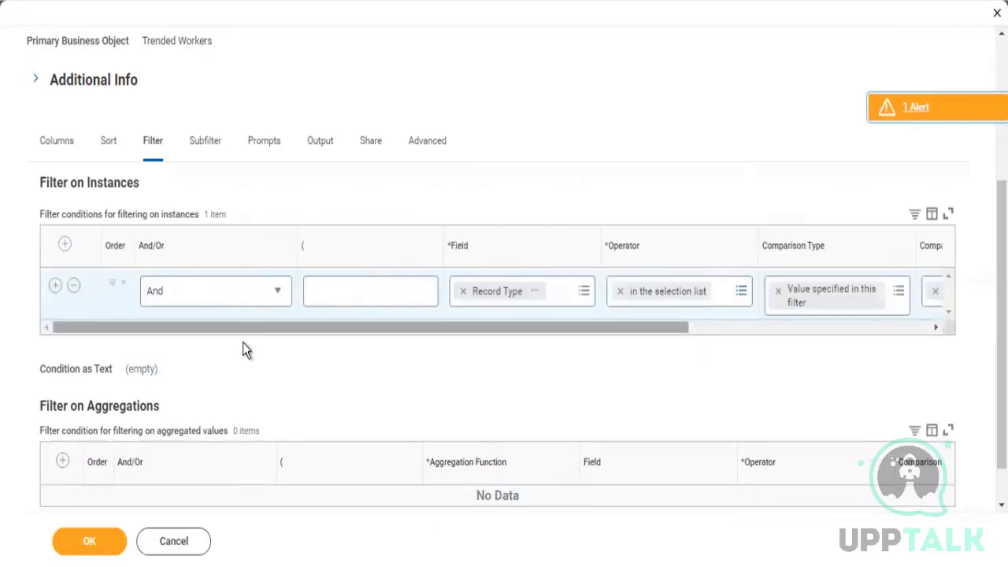
click(57, 289)
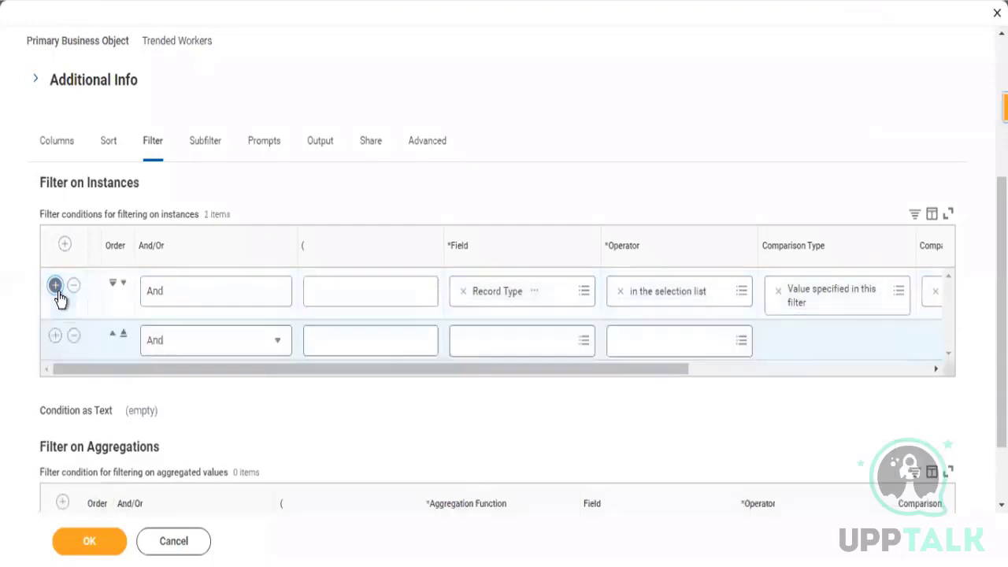
click(720, 368)
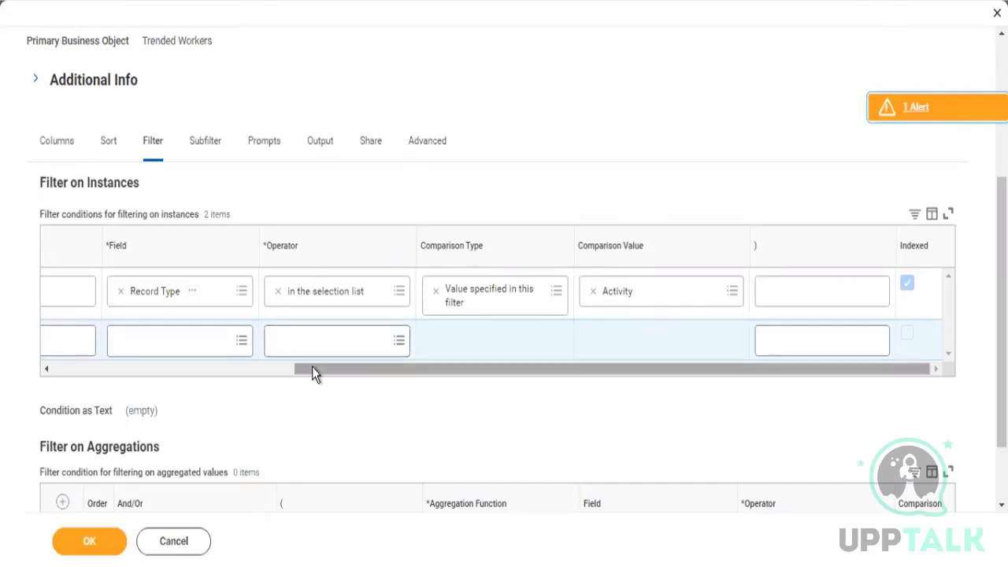
drag(312, 368, 184, 394)
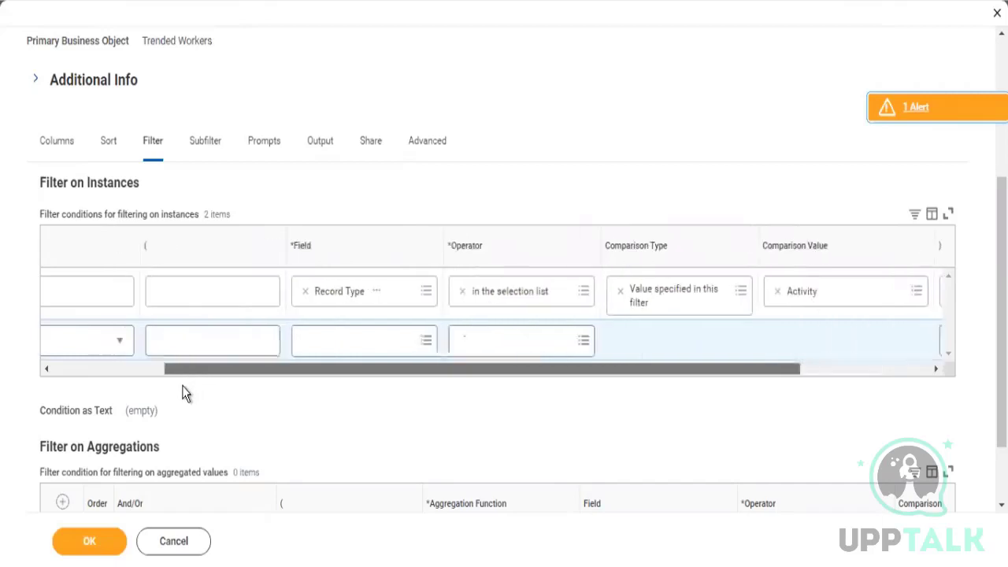
click(329, 351)
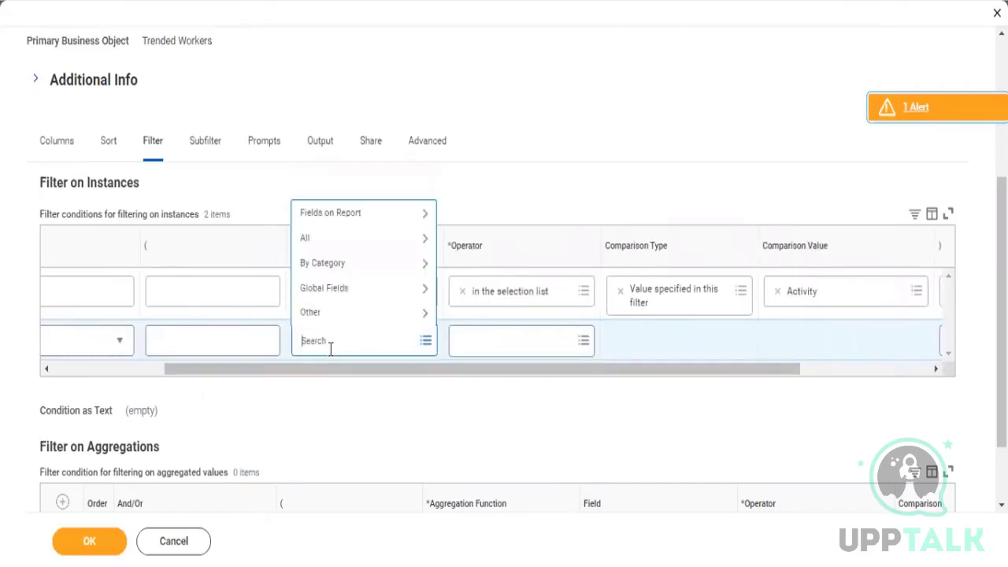
text(busi)
text(ness proc)
text(ss)
key(BackSpace)
key(BackSpace)
text(ess type  t)
key(Return)
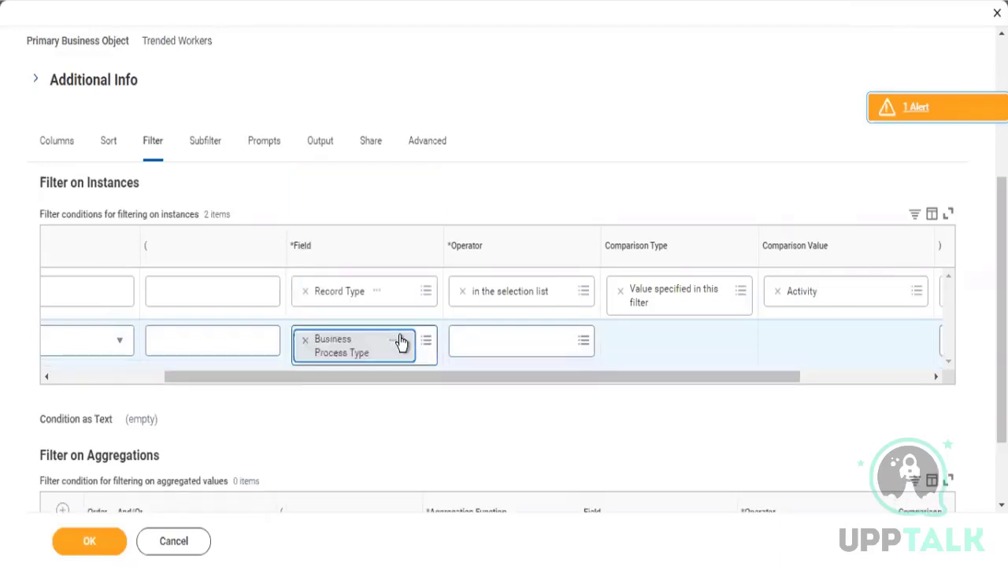
- Set the Business Process Type condition's operator to "in the selection list" and its comparison value to Termination
click(480, 355)
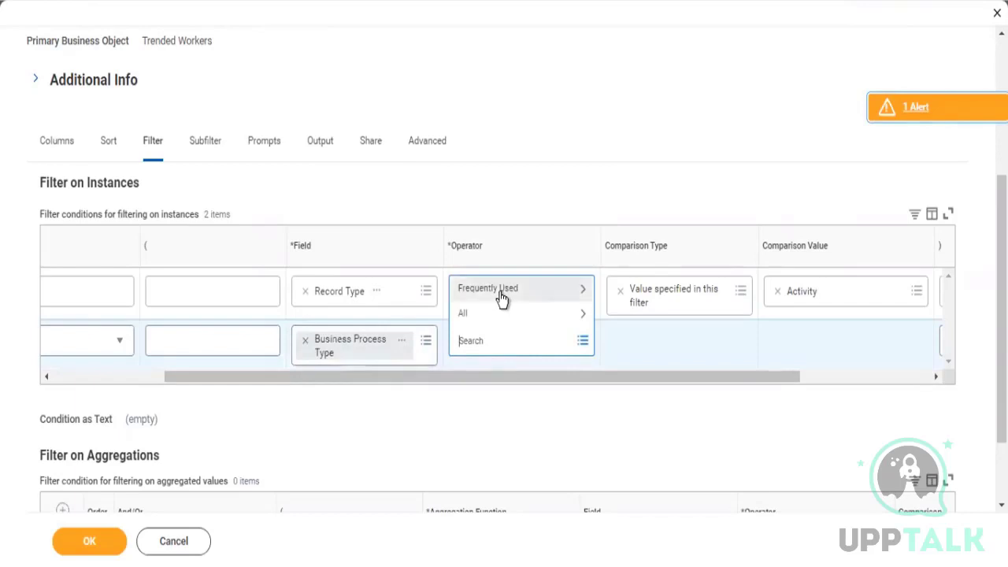
click(501, 293)
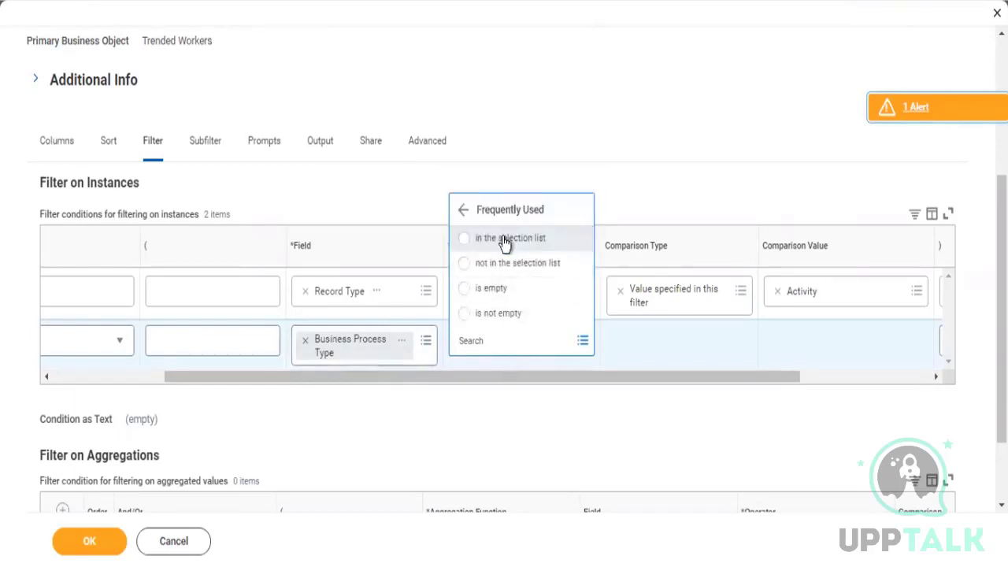
click(505, 243)
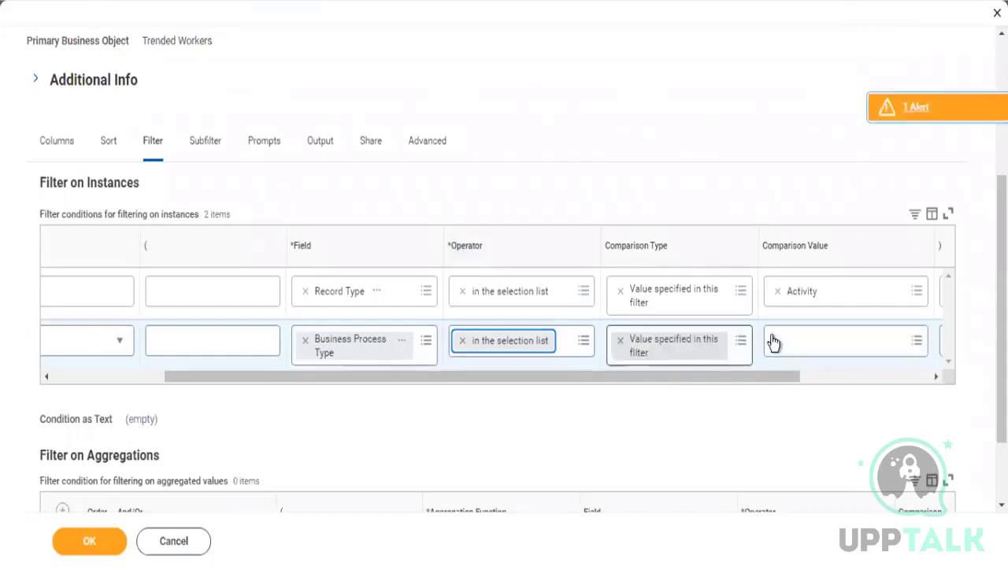
click(772, 341)
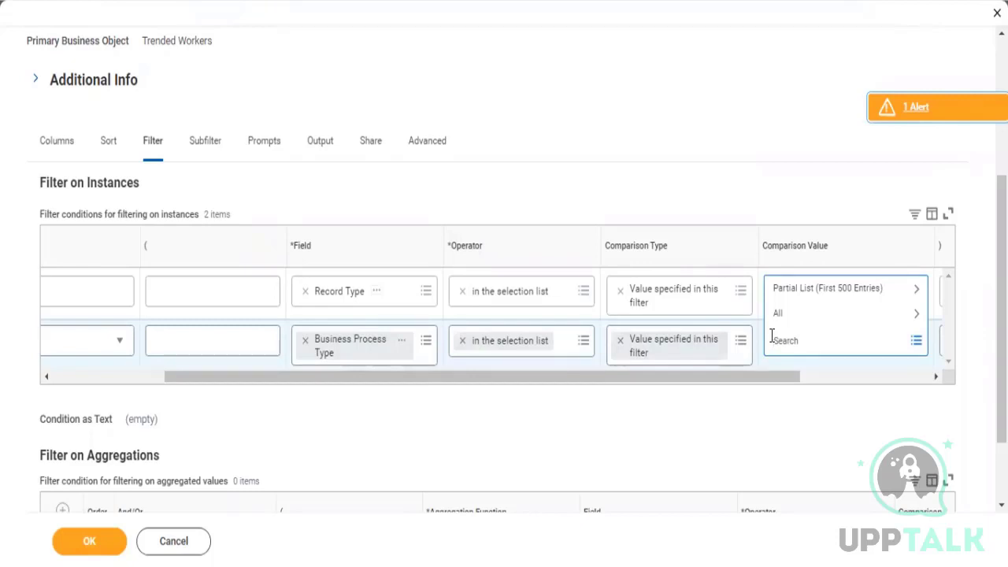
text(te)
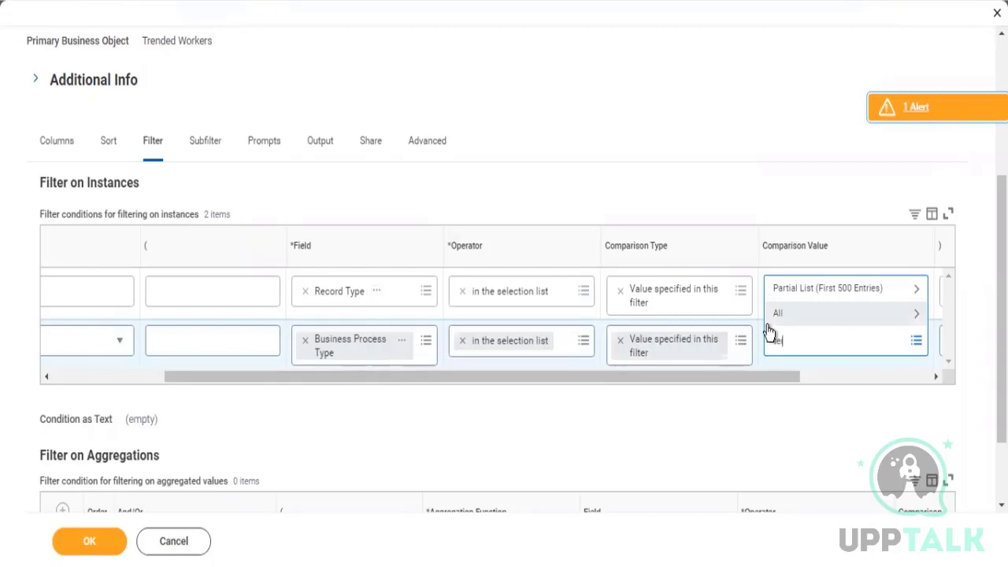
text(rmin)
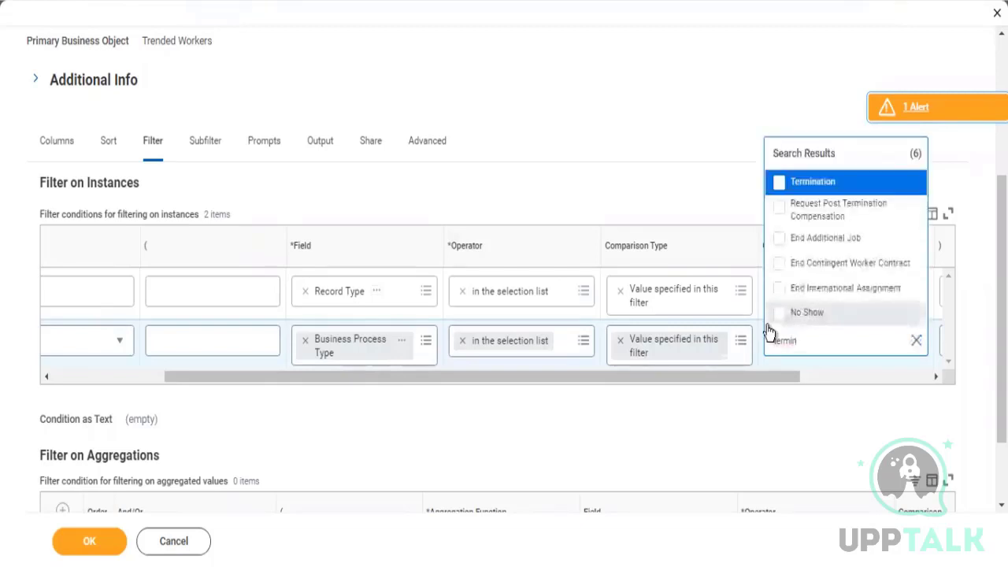
click(833, 189)
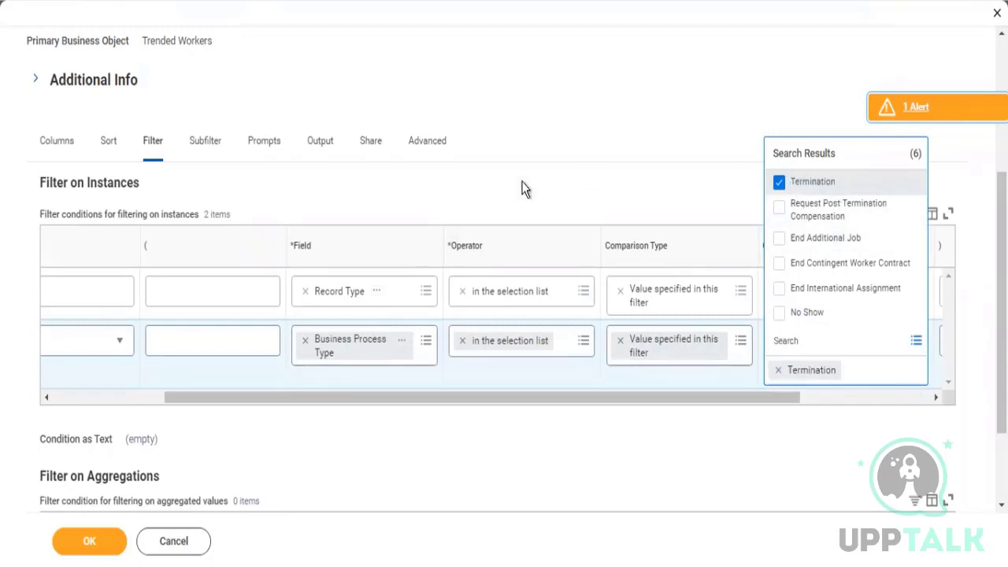
- Add a third instance filter condition and set its field to Worker Type
click(125, 397)
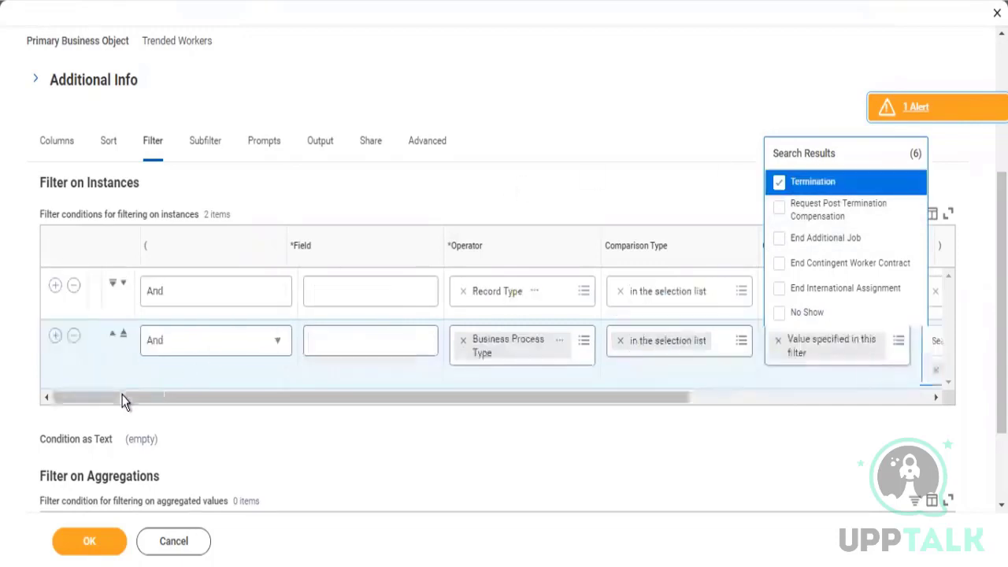
click(55, 336)
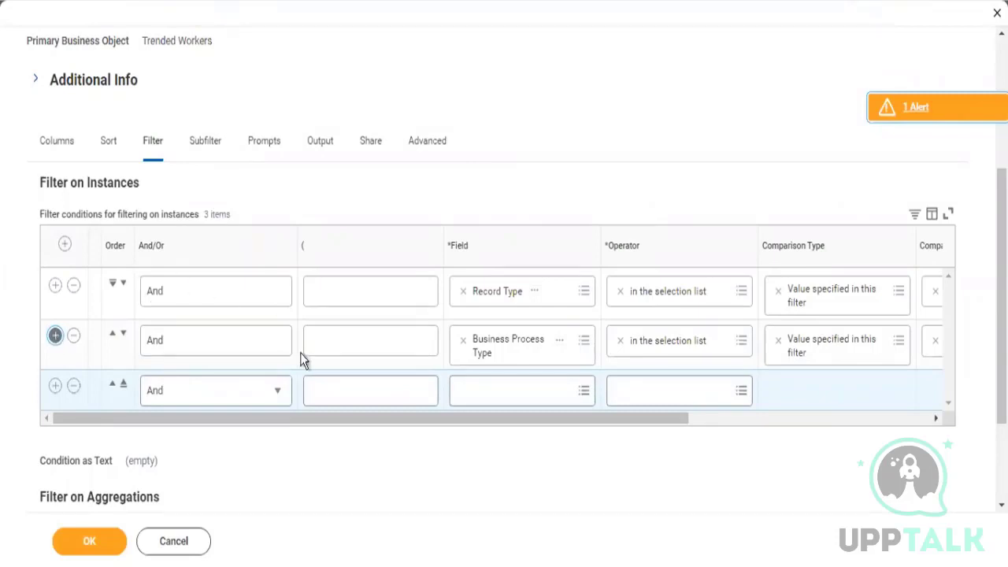
click(480, 399)
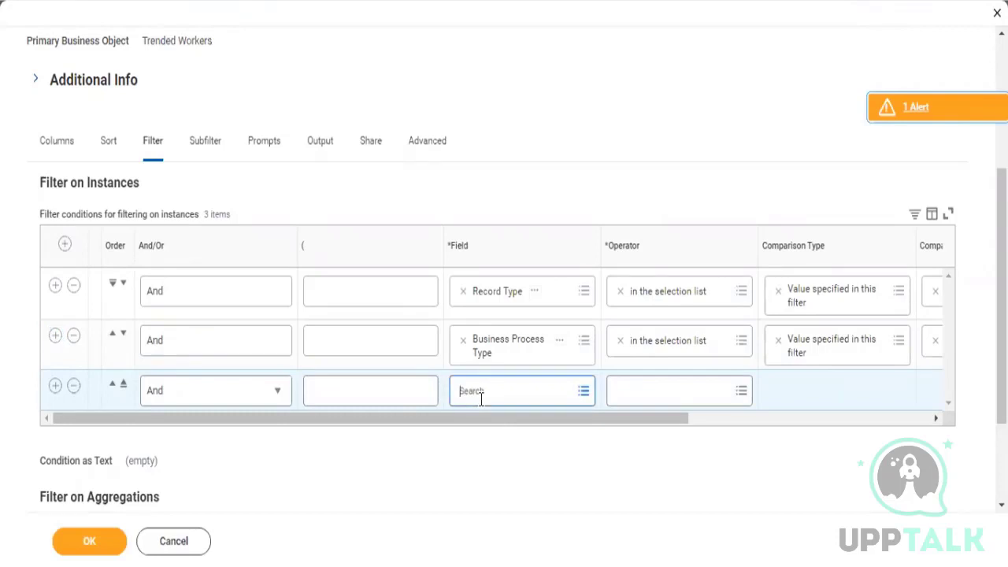
text(E)
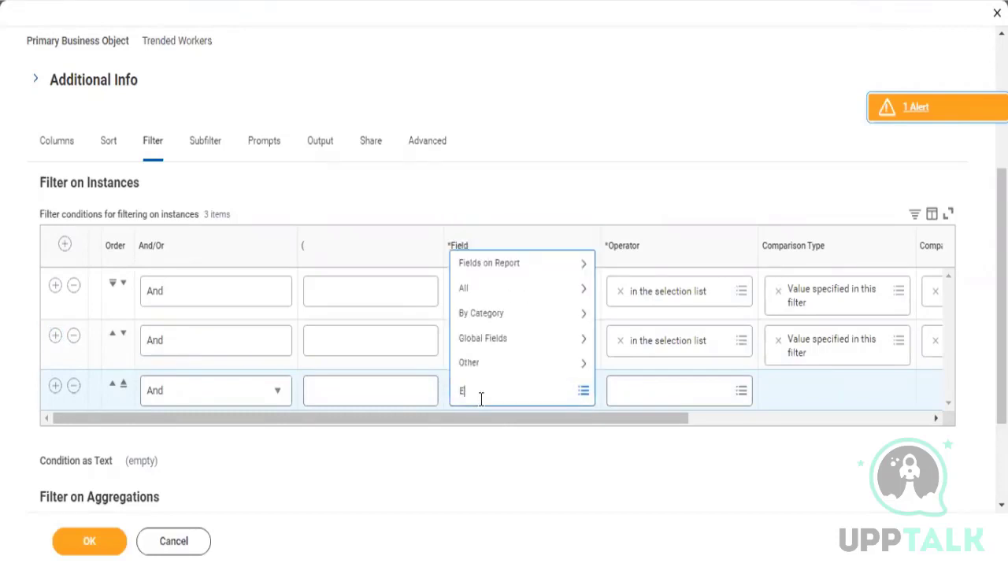
key(BackSpace)
text(Worker)
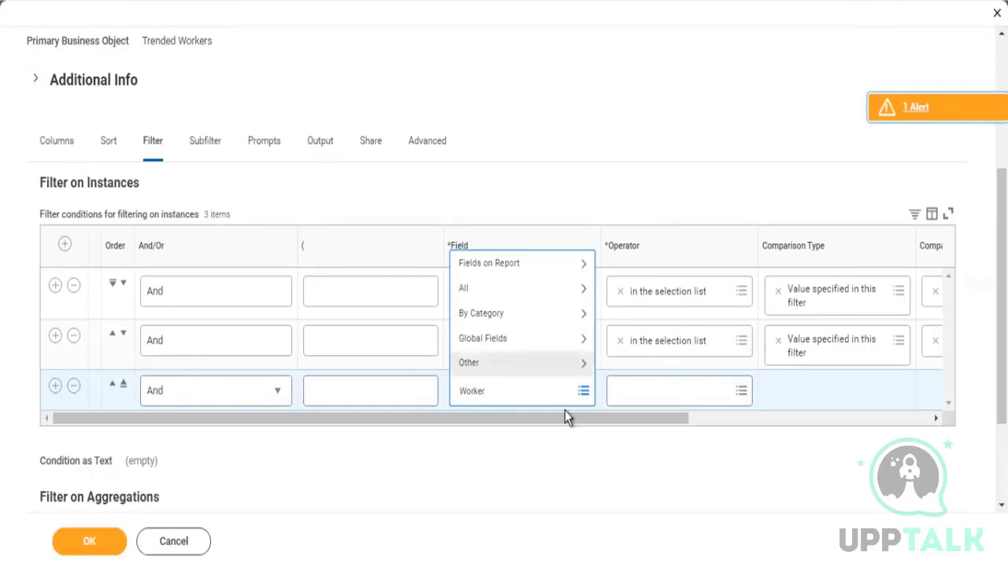
text( Tyrpe)
key(Return)
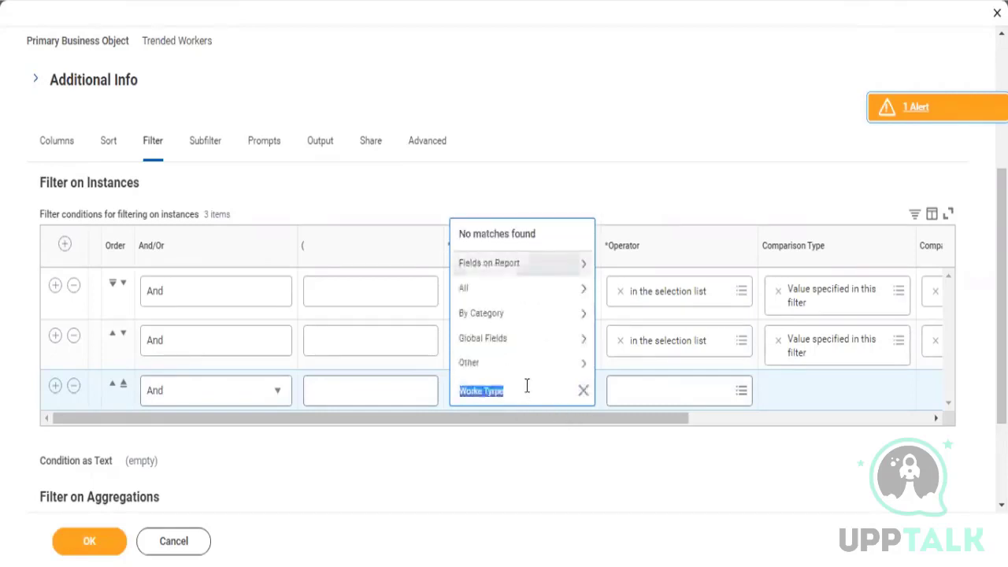
click(481, 391)
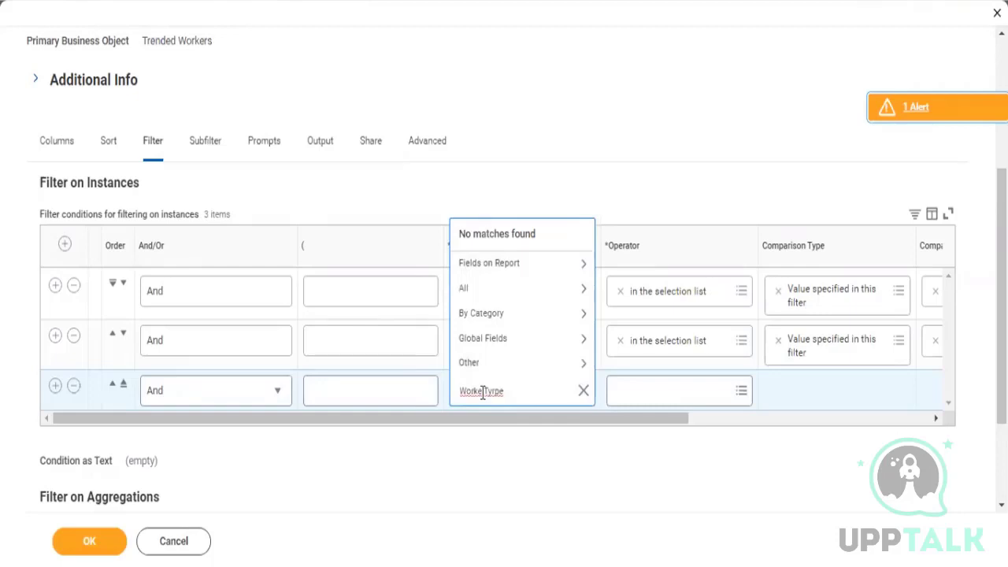
text(r)
click(530, 391)
key(Return)
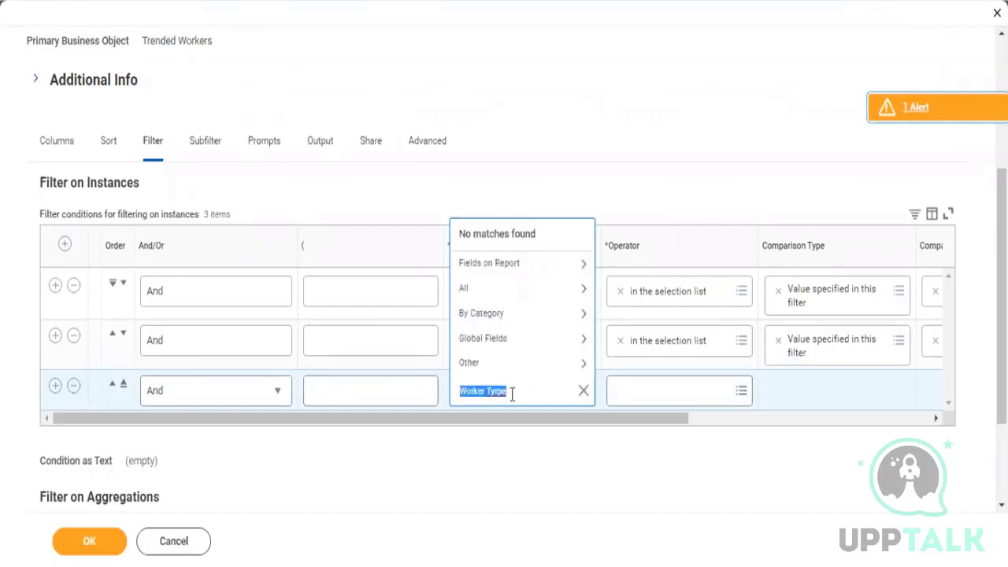
click(512, 395)
key(BackSpace)
key(BackSpace)
key(BackSpace)
text(pe)
key(Return)
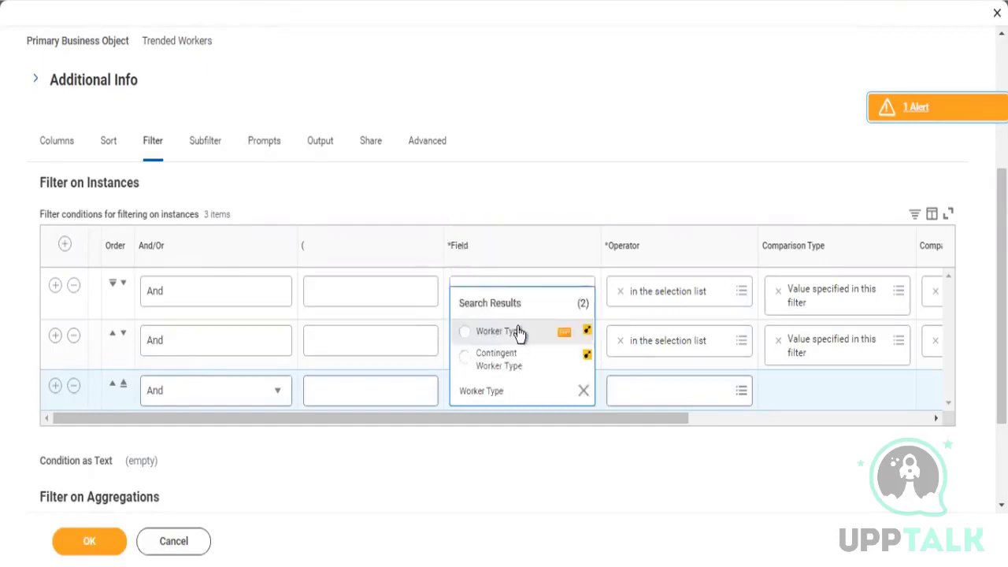
click(518, 334)
- Set the Worker Type condition's operator to "in the selection list" and its comparison value to Employee
click(655, 389)
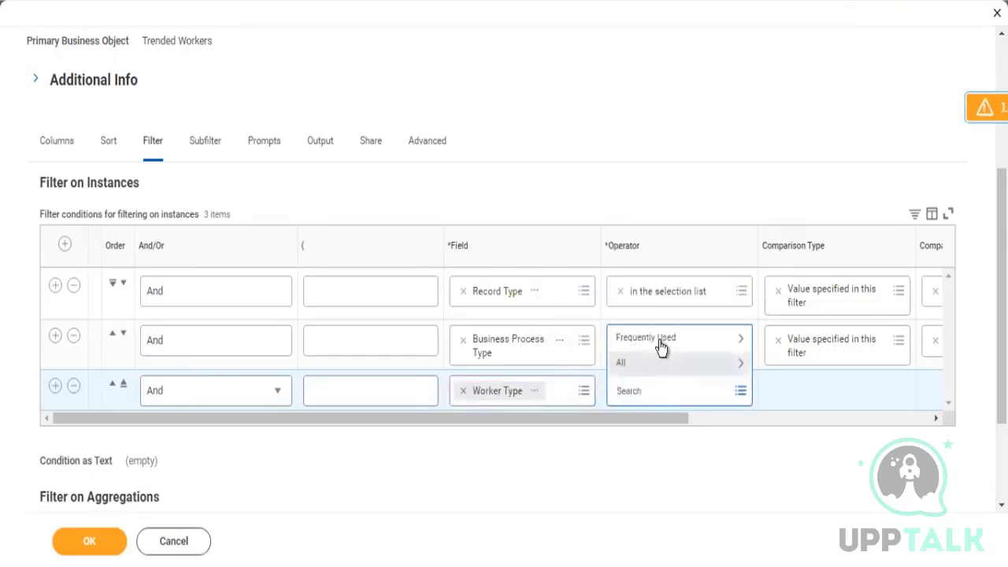
click(663, 337)
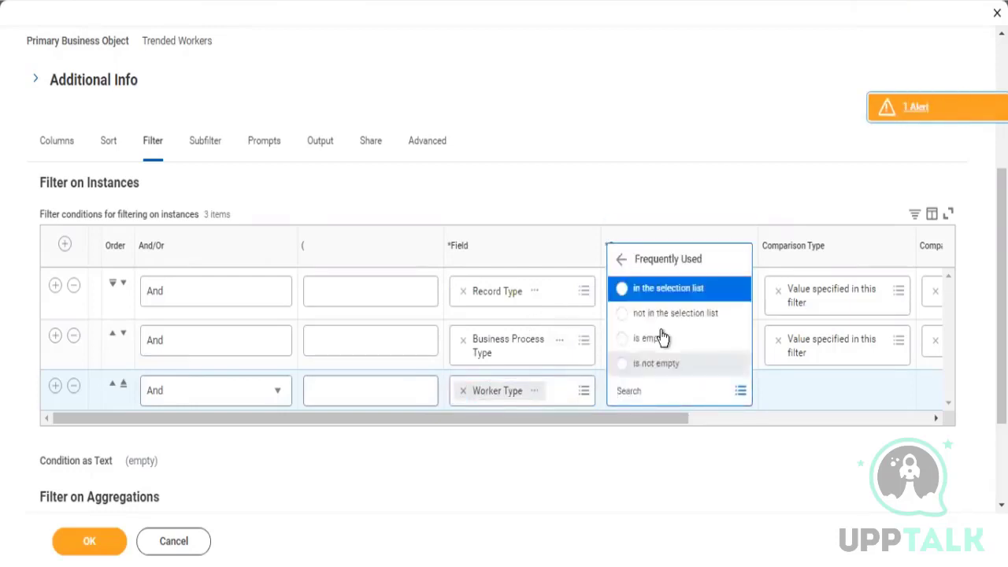
click(663, 291)
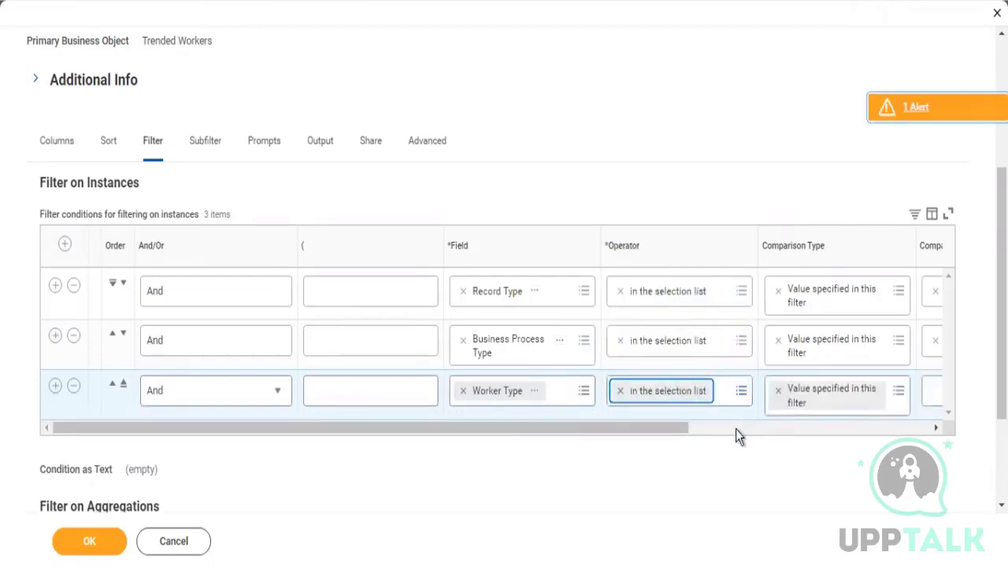
click(735, 429)
click(663, 398)
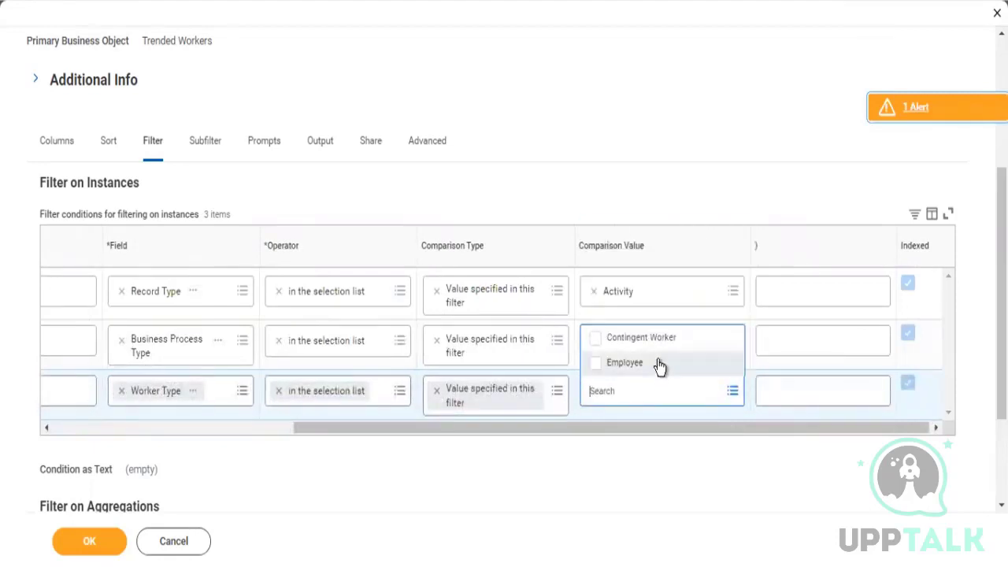
click(658, 364)
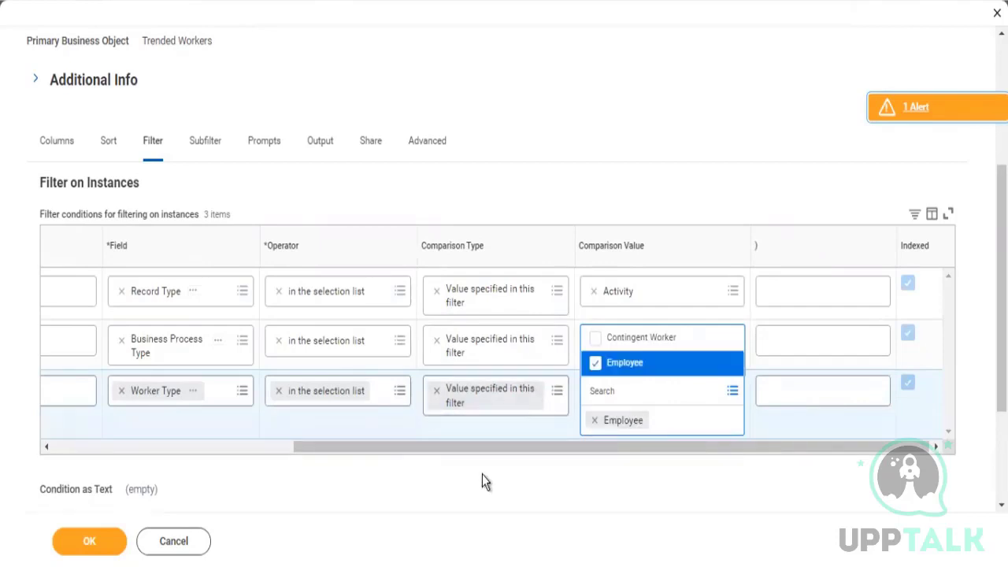
click(347, 463)
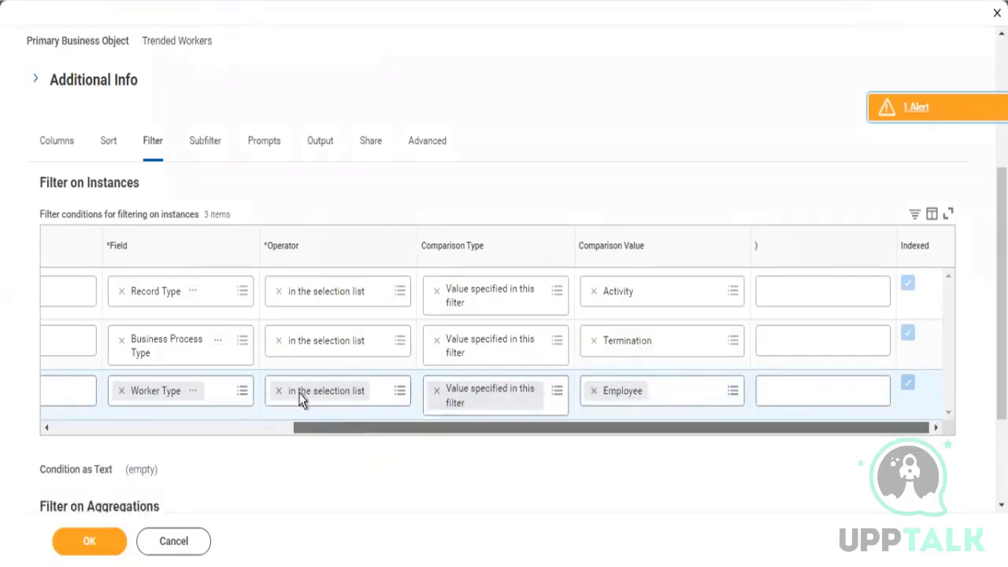
- Add a fourth instance filter condition below Worker Type and set its field to Record Date
scroll(282, 389, left, 2)
scroll(271, 380, left, 1)
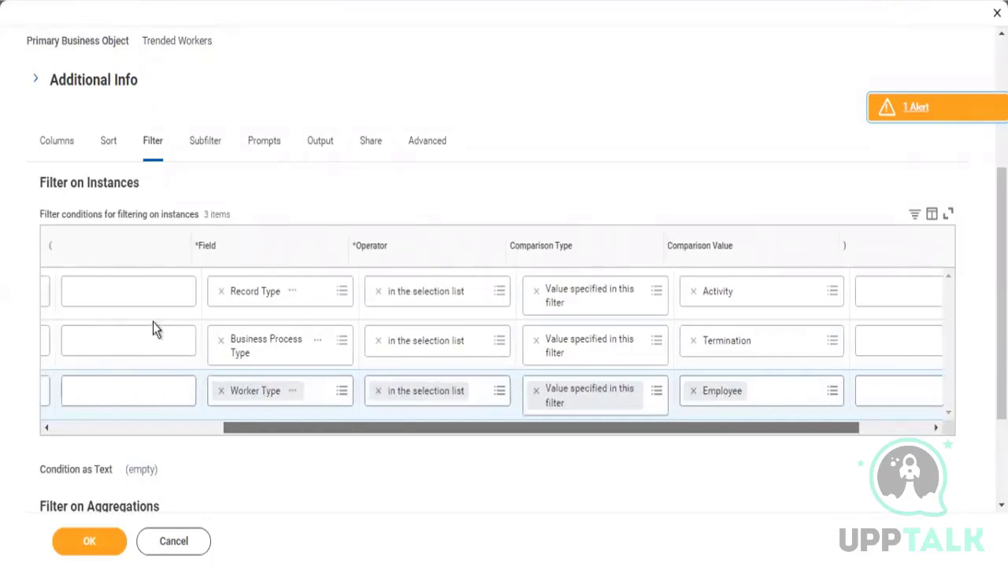
scroll(125, 300, left, 5)
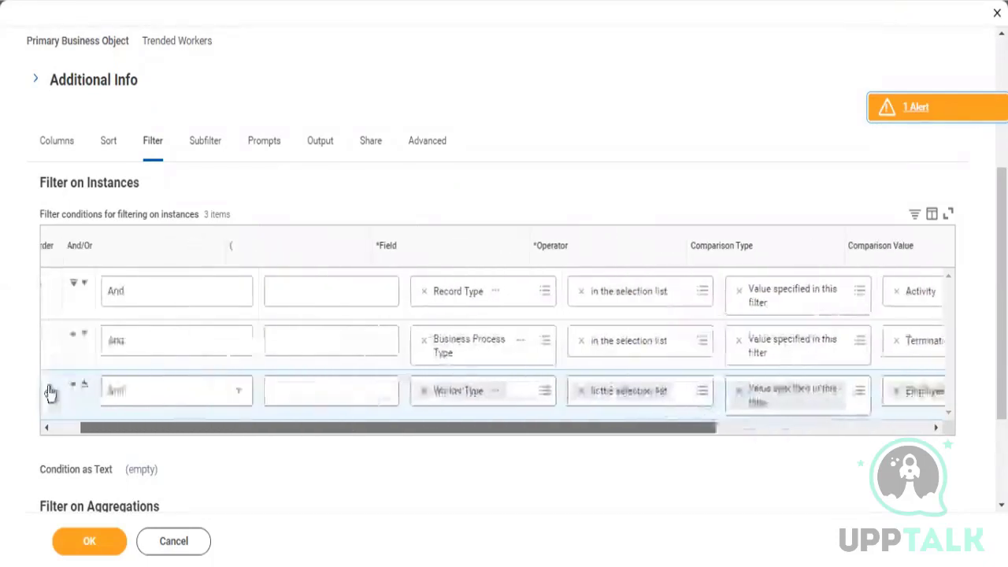
scroll(51, 394, right, 8)
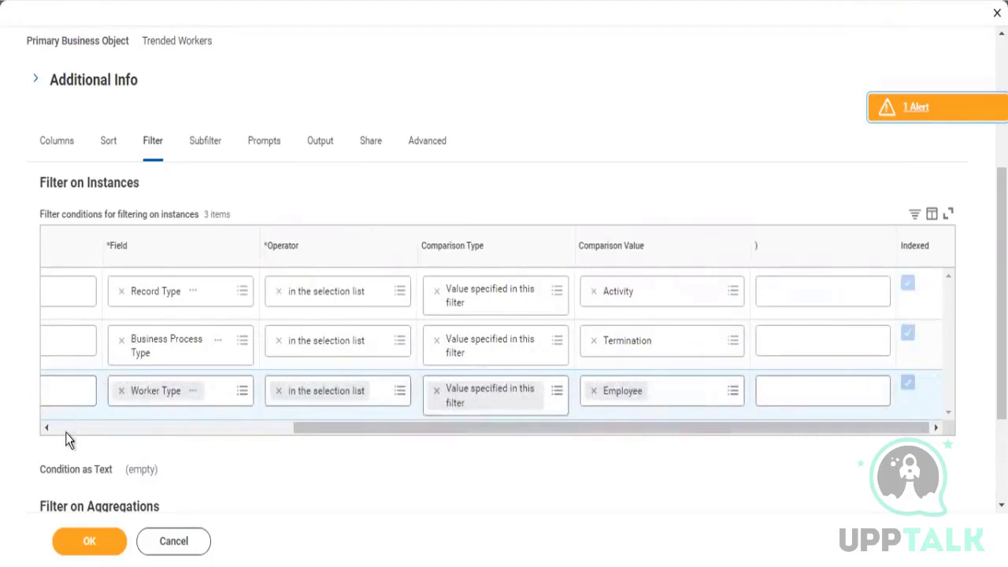
scroll(66, 432, left, 10)
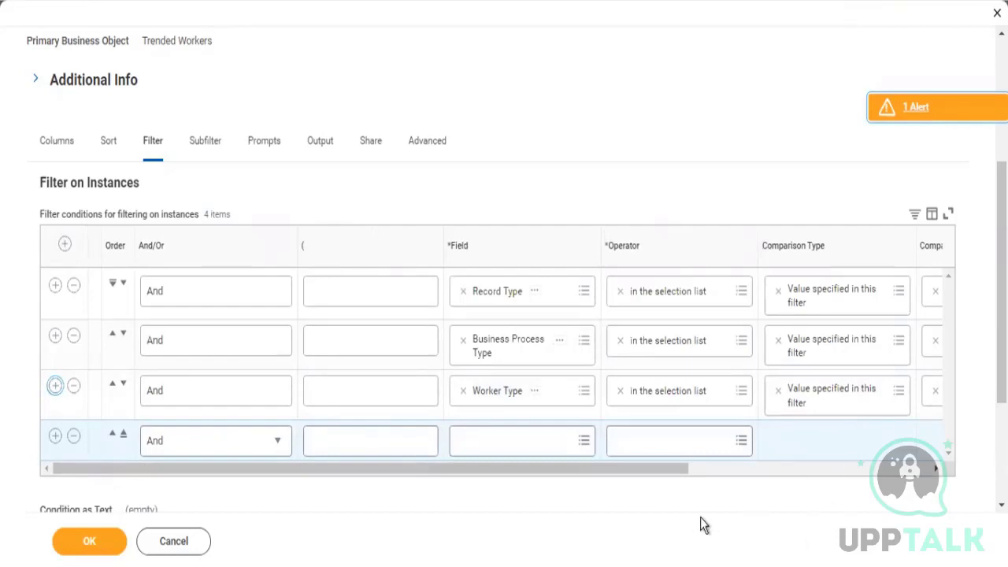
click(541, 454)
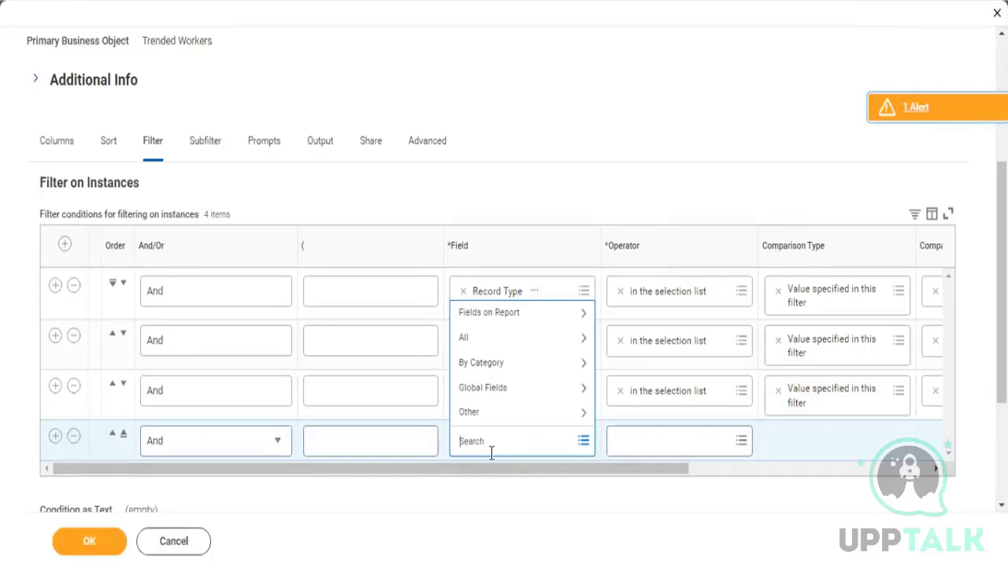
text(Record)
text(Date)
key(Return)
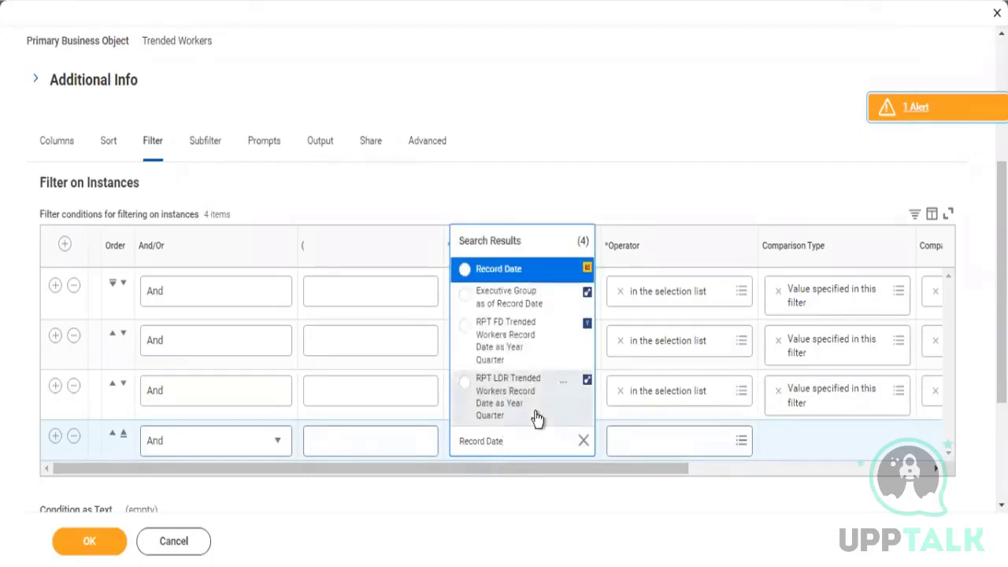
click(527, 271)
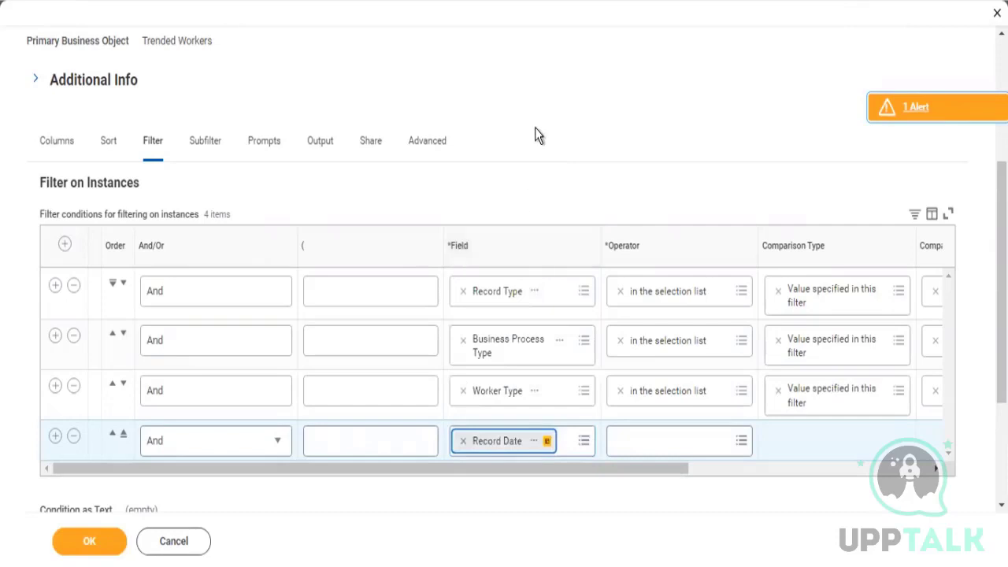
- Set the Record Date condition's operator to "greater than or equal to" and its comparison type to "Value from another field"
click(659, 437)
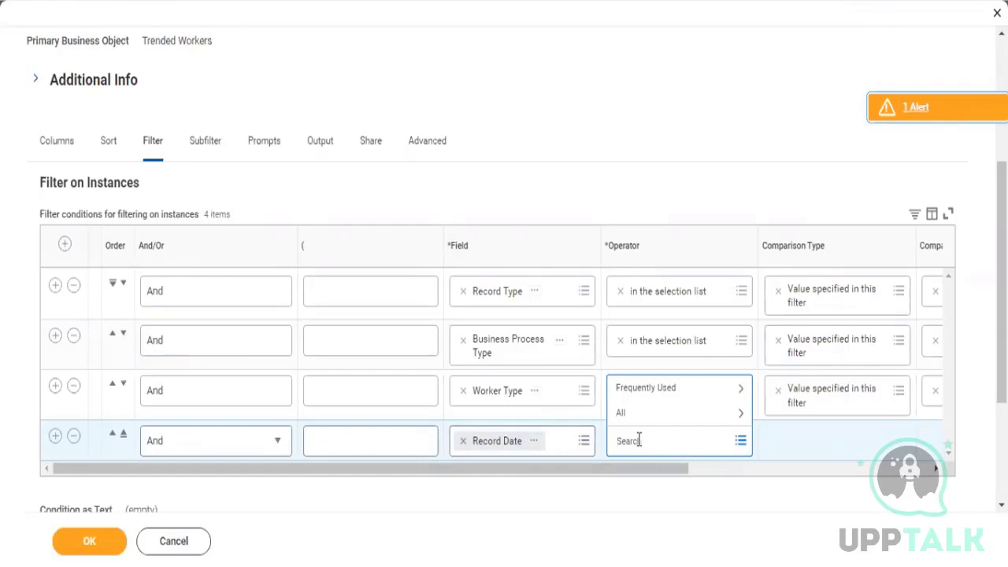
click(653, 387)
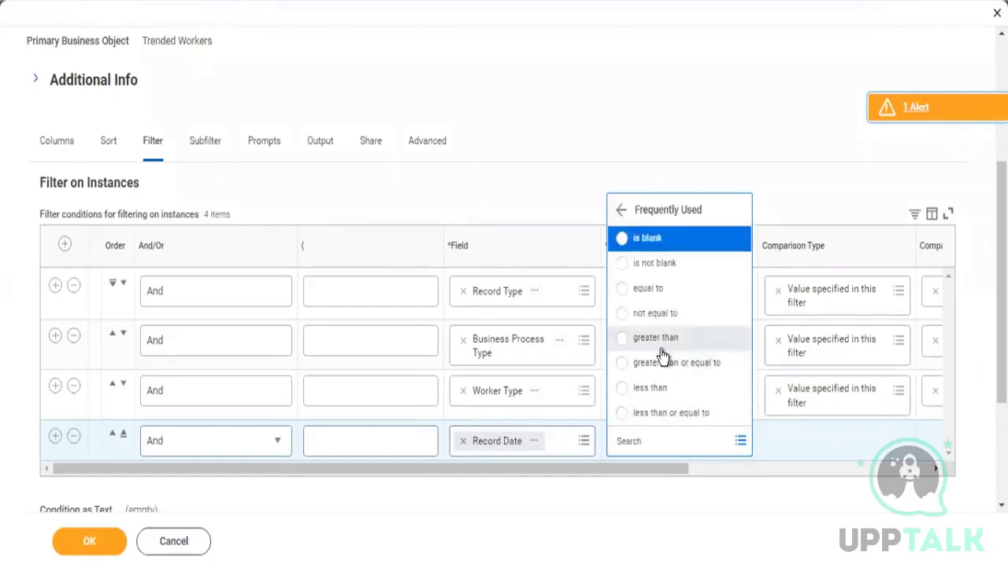
click(658, 362)
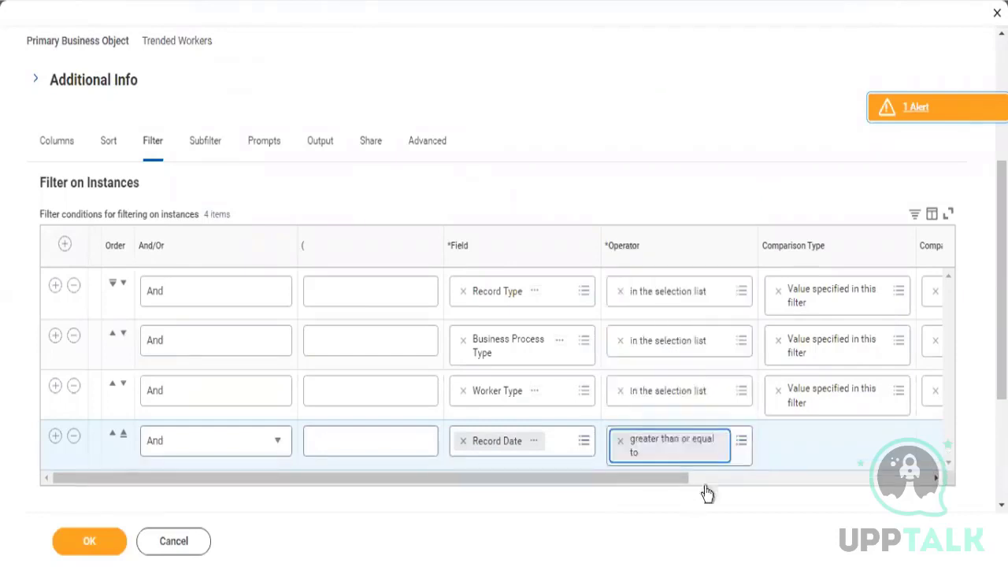
click(726, 478)
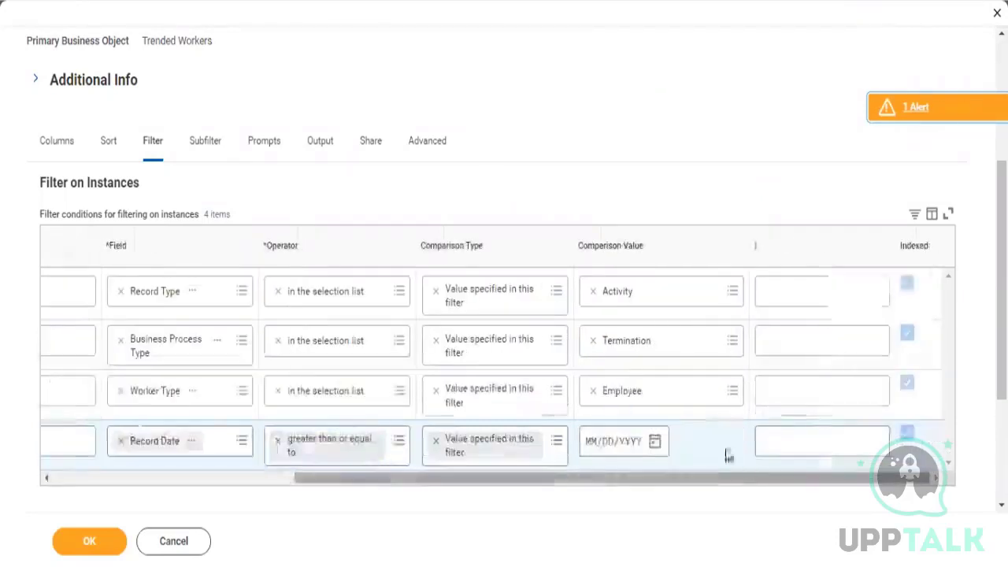
click(434, 441)
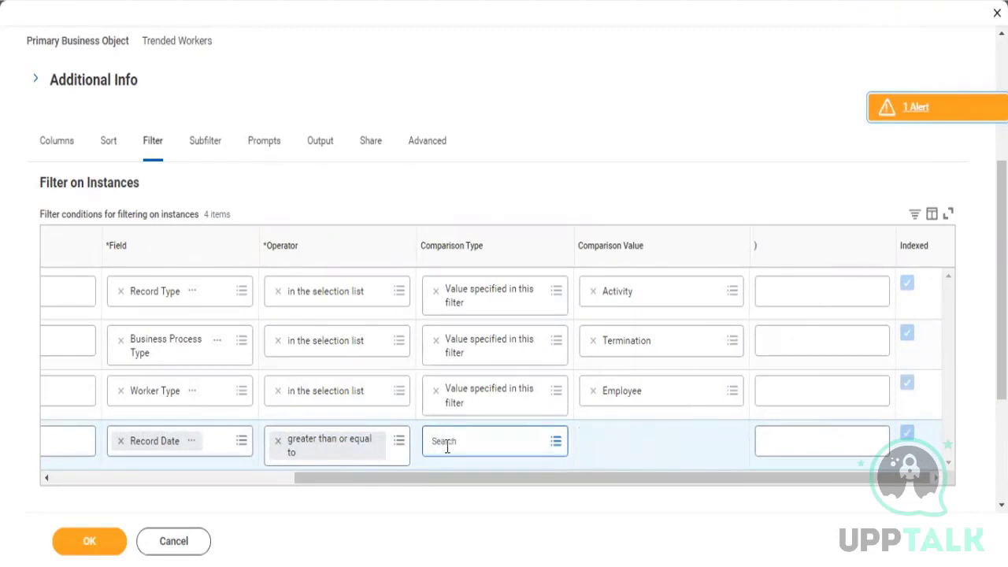
click(446, 445)
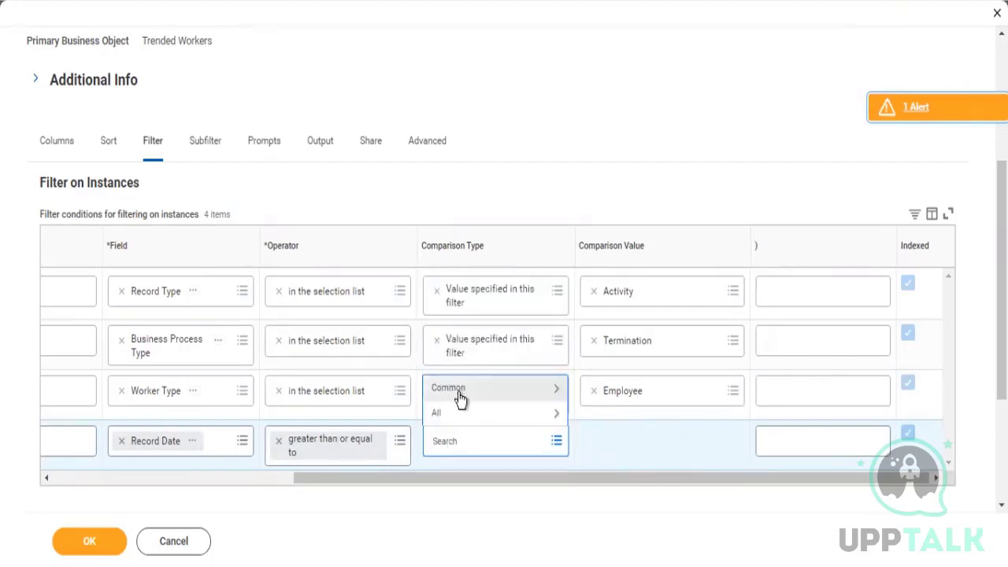
click(458, 392)
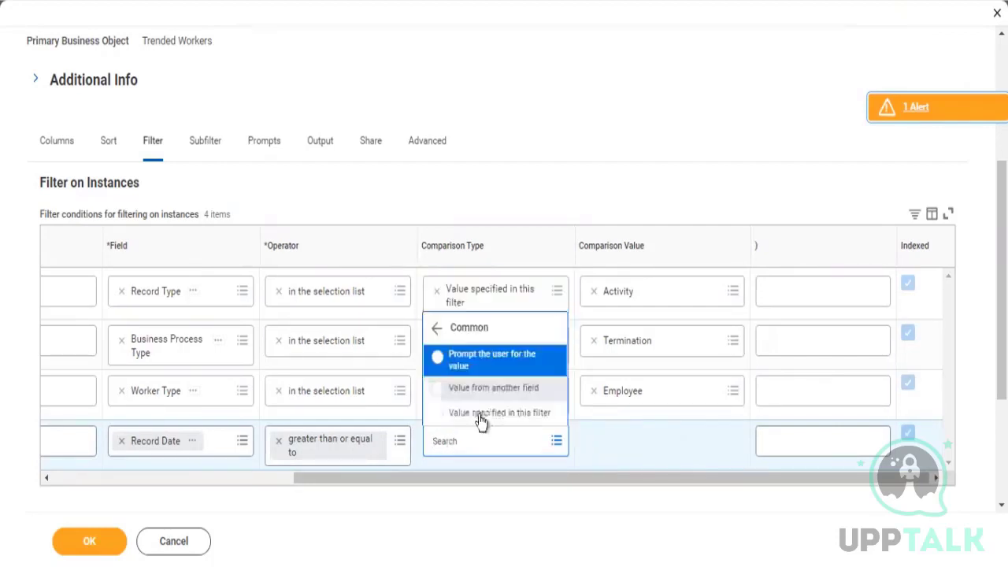
click(483, 388)
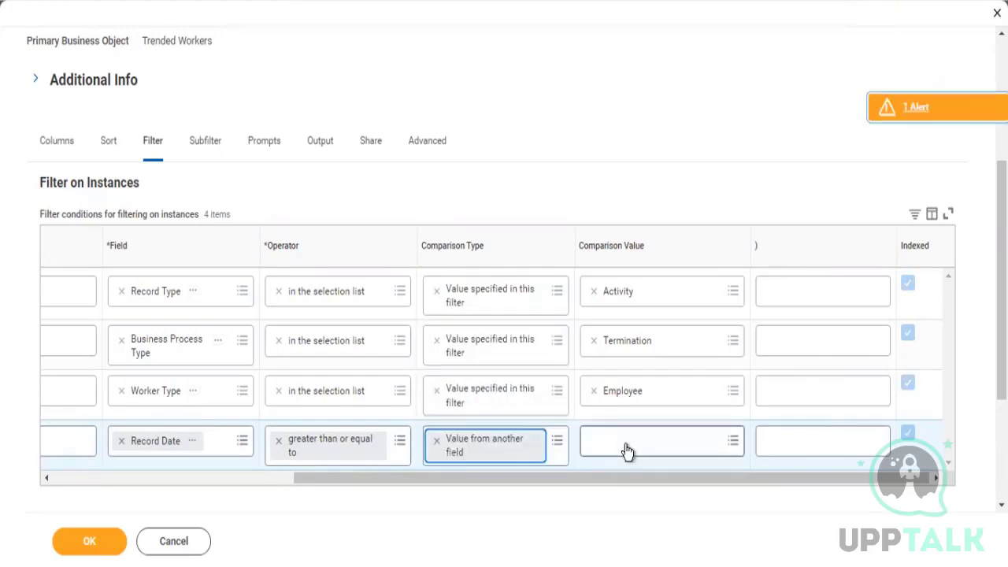
- Find the Today field and set it as the Record Date condition's comparison value
click(628, 451)
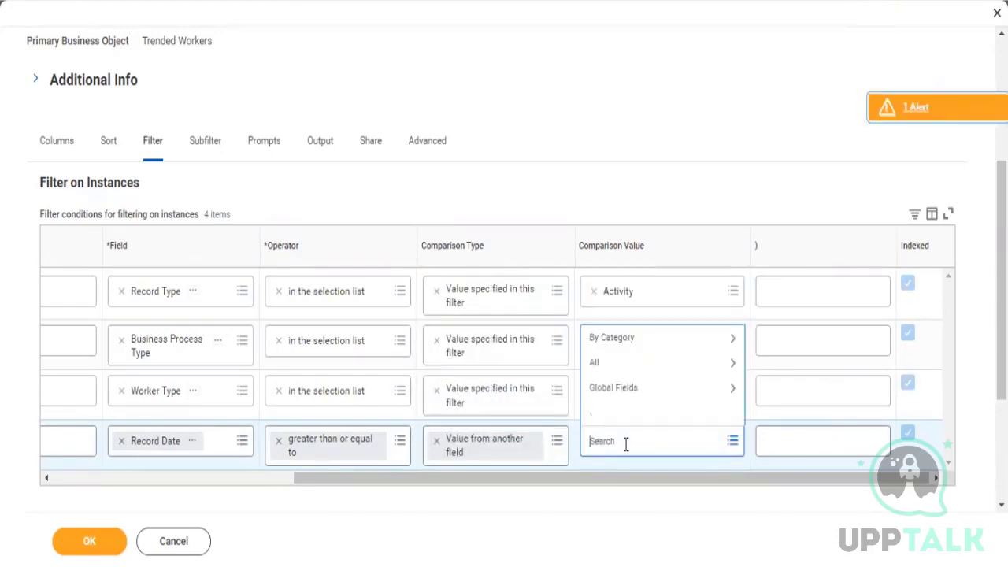
text(today)
key(Return)
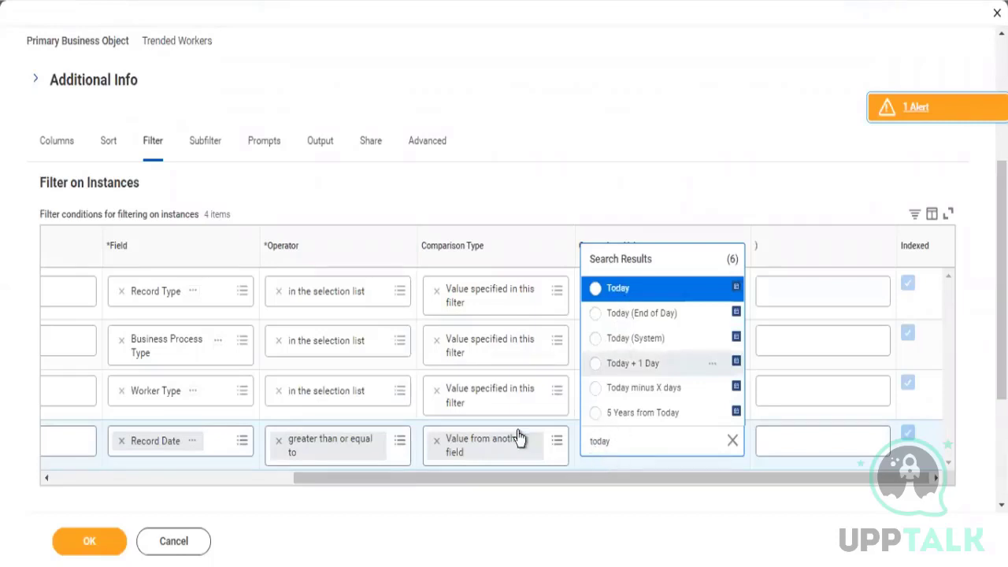
key(Return)
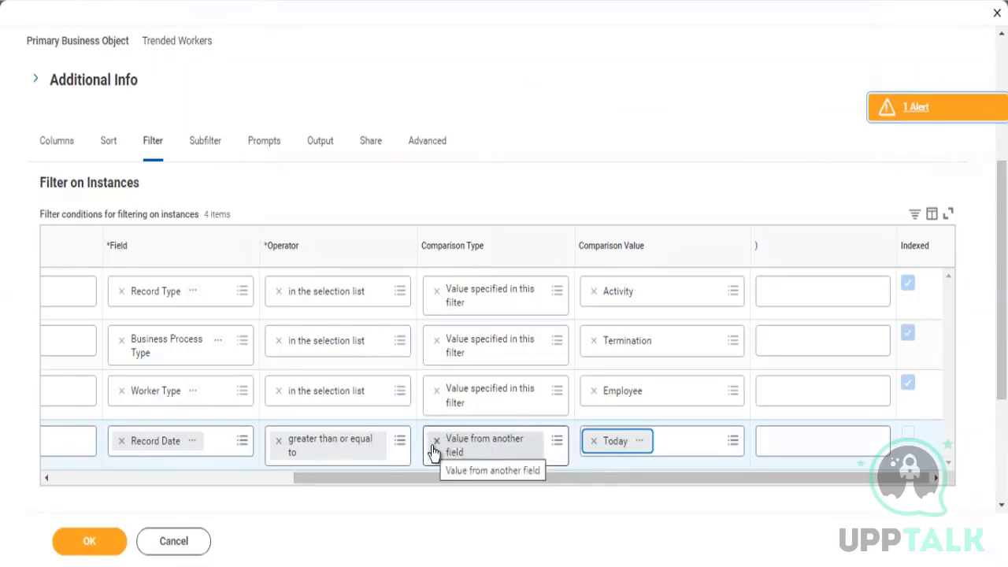
- Populate the report's undefined prompt defaults and remove the blank row from the prompt defaults table
click(266, 150)
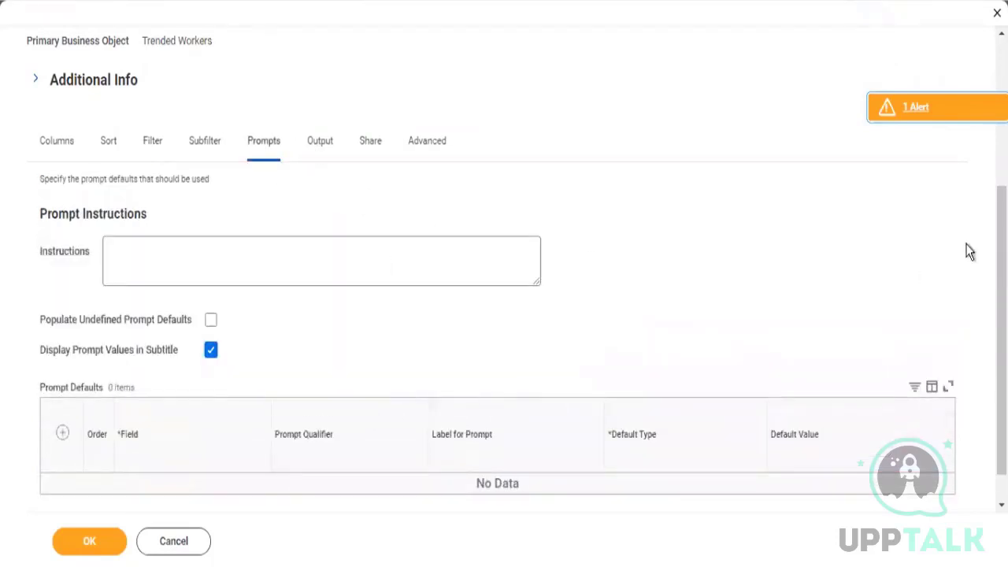
scroll(944, 263, down, 1)
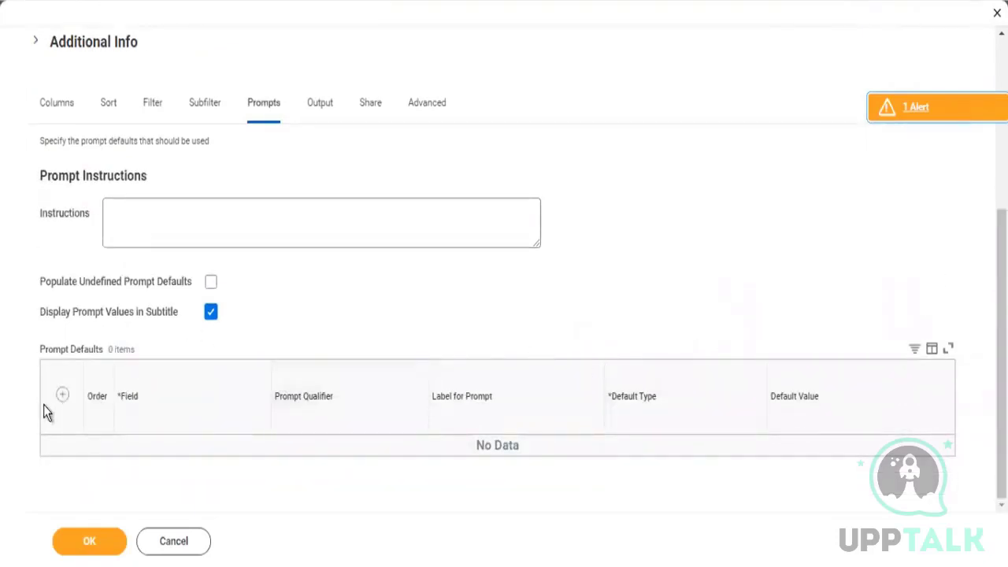
click(62, 396)
click(211, 288)
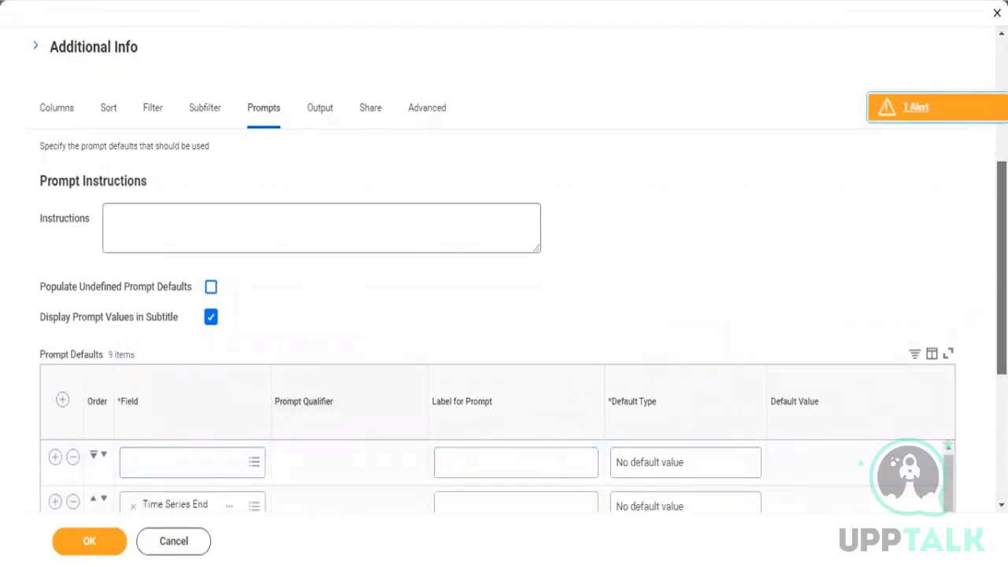
scroll(504, 315, down, 2)
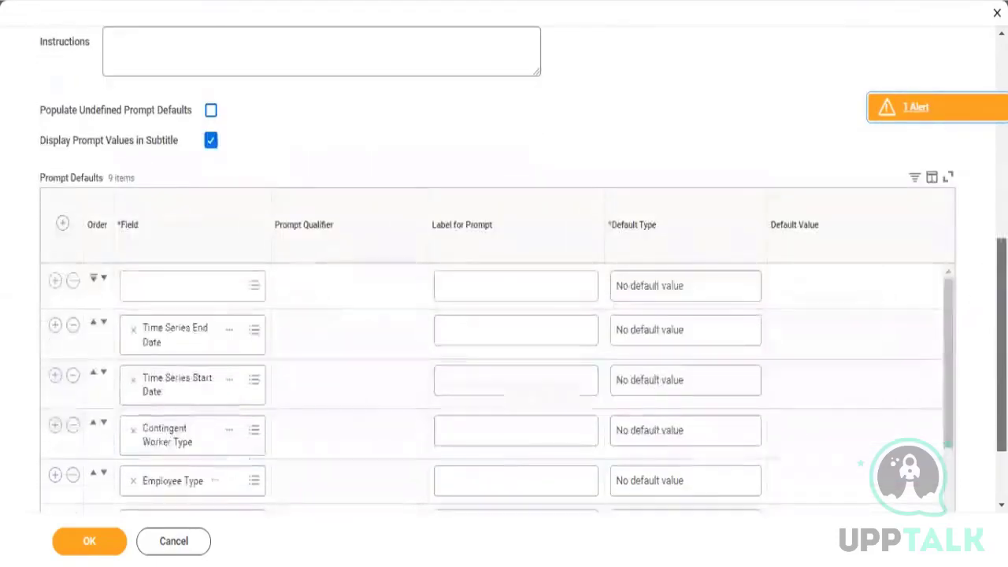
scroll(948, 374, down, 3)
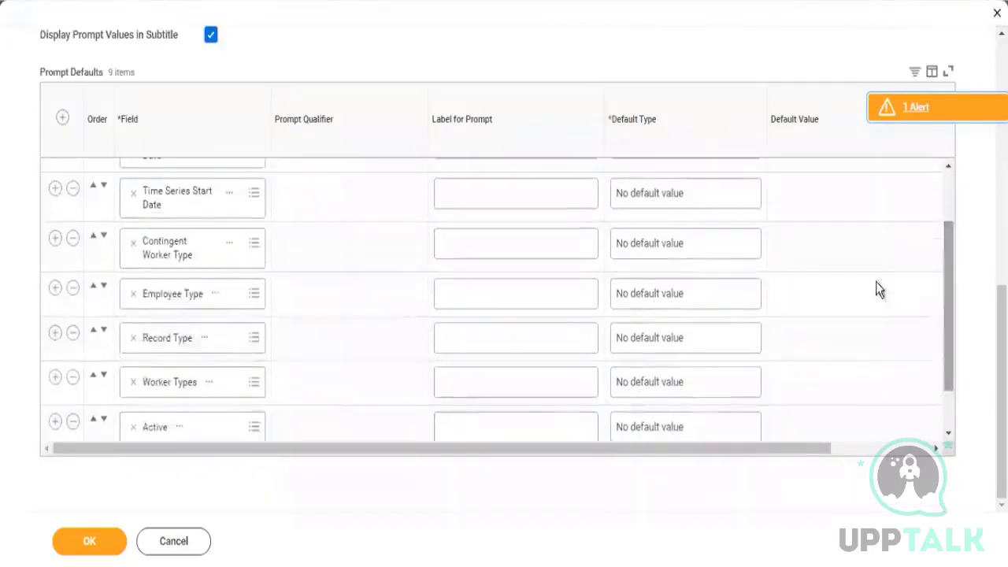
scroll(951, 195, up, 2)
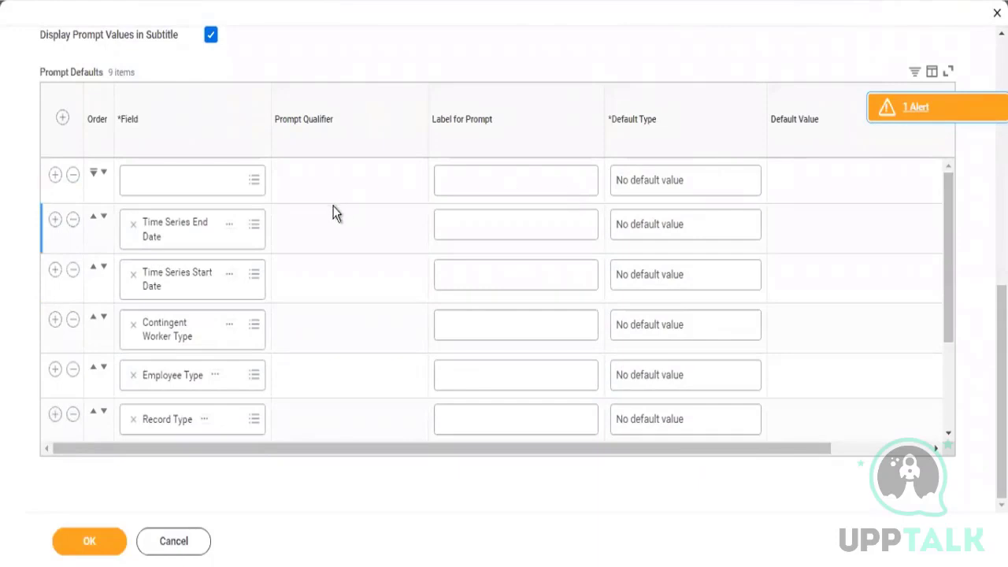
click(72, 175)
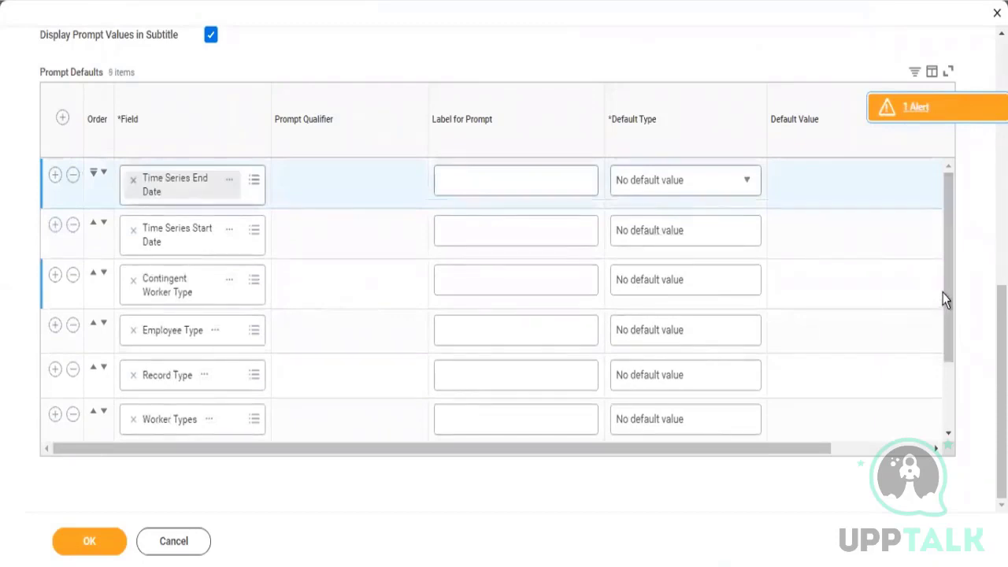
- Review the populated prompts and move Time Series Start Date above Time Series End Date
drag(939, 332, 936, 389)
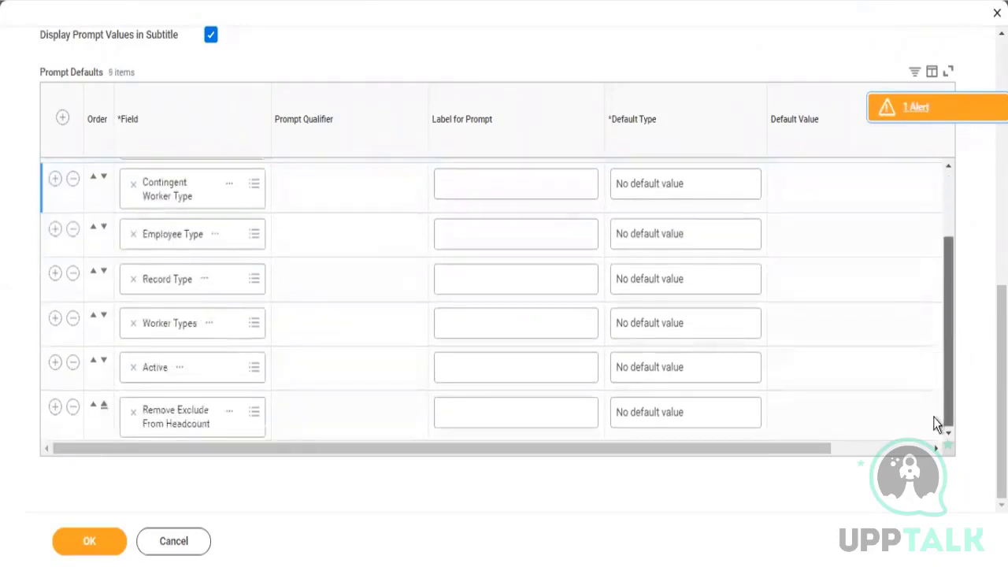
scroll(937, 315, up, 3)
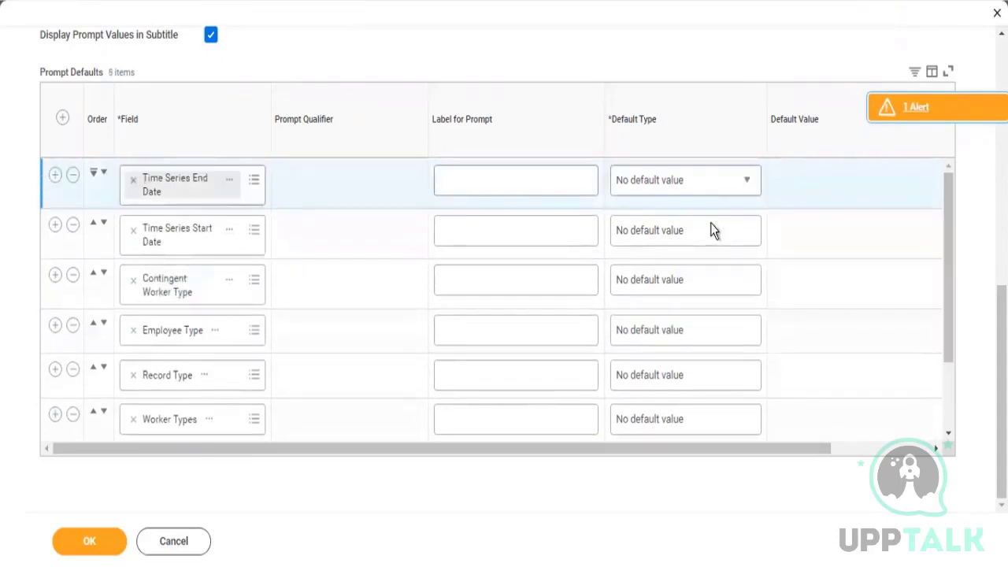
click(897, 450)
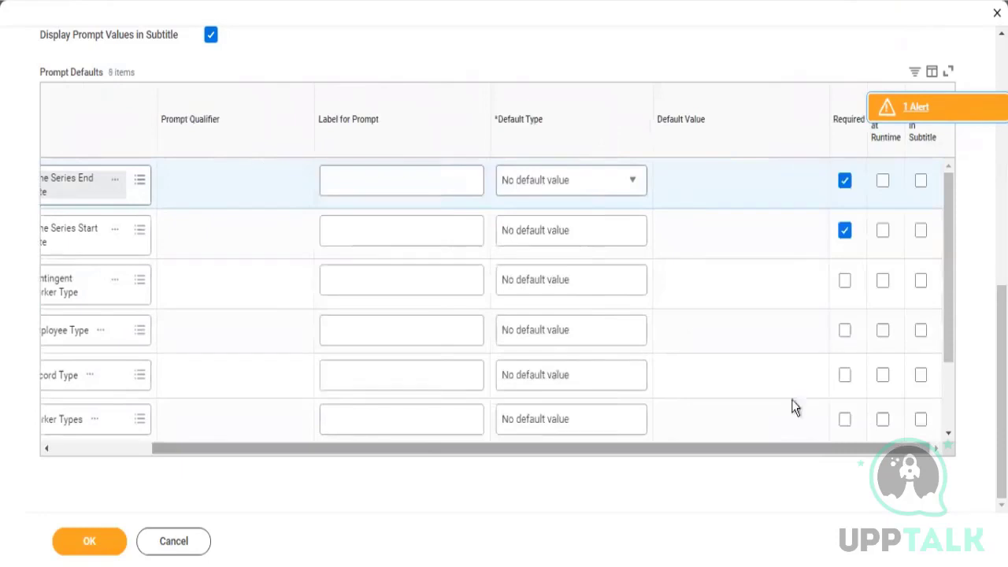
click(102, 446)
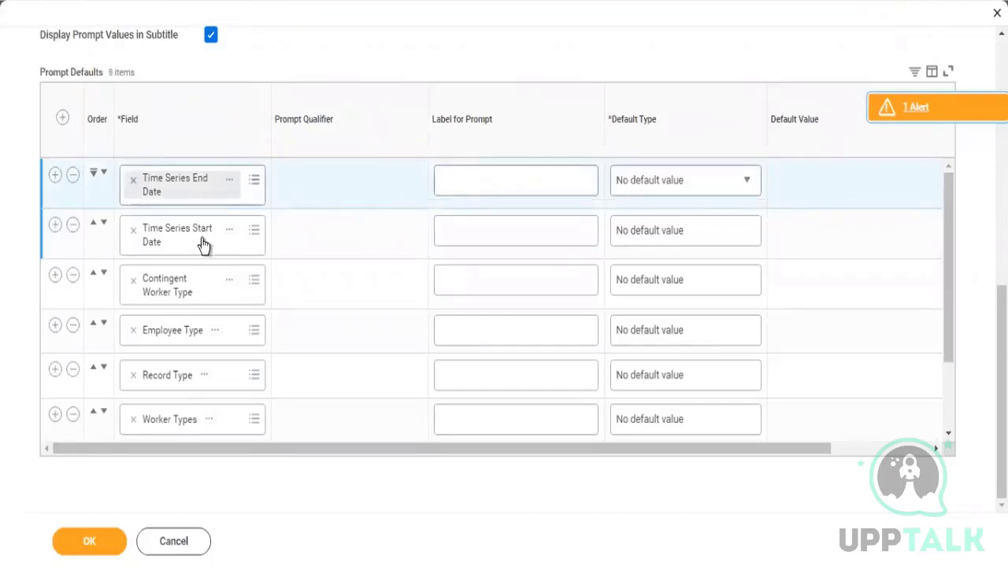
click(93, 224)
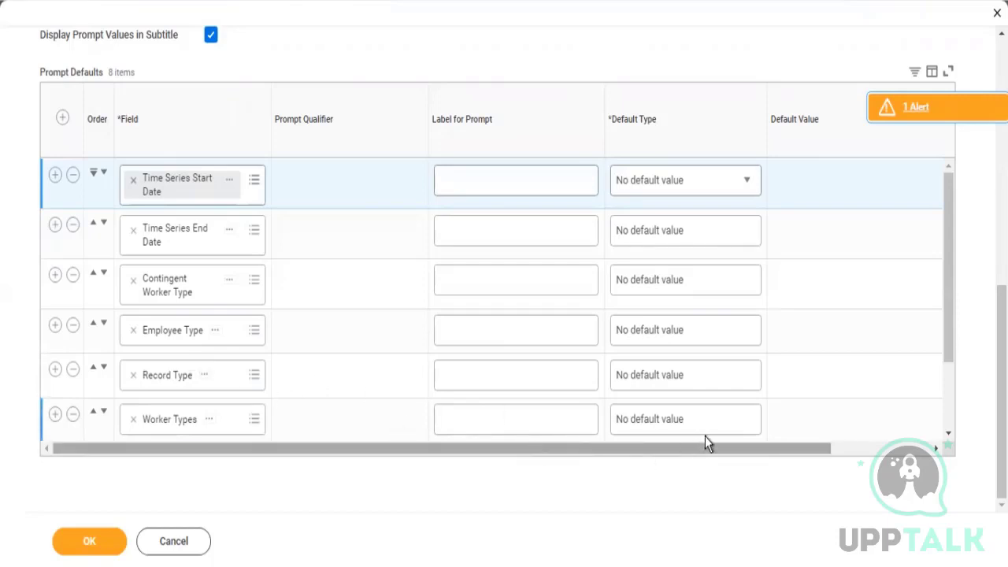
- Set the default type of the Remove Exclude From Headcount prompt to "Specify default value"
click(678, 335)
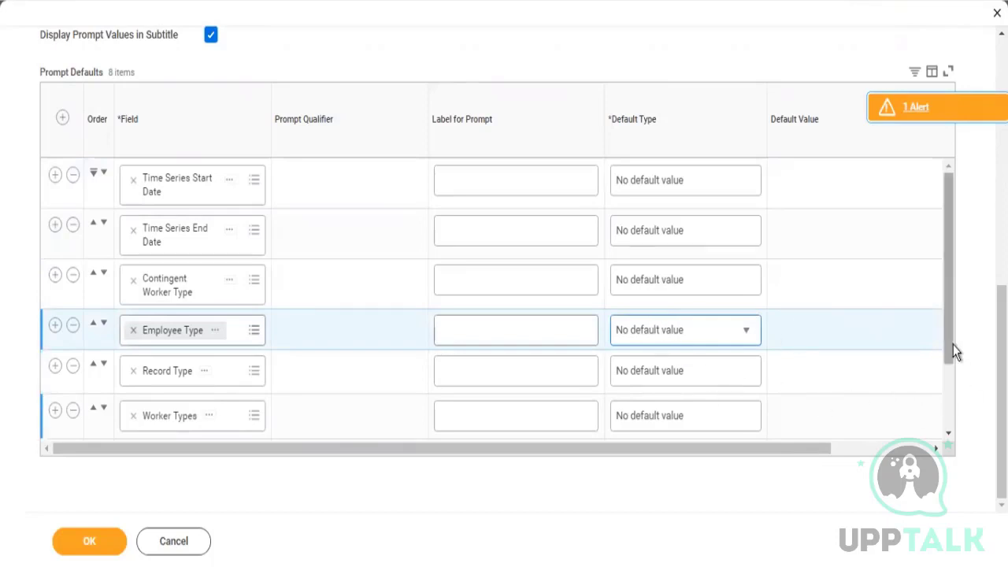
drag(953, 344, 948, 447)
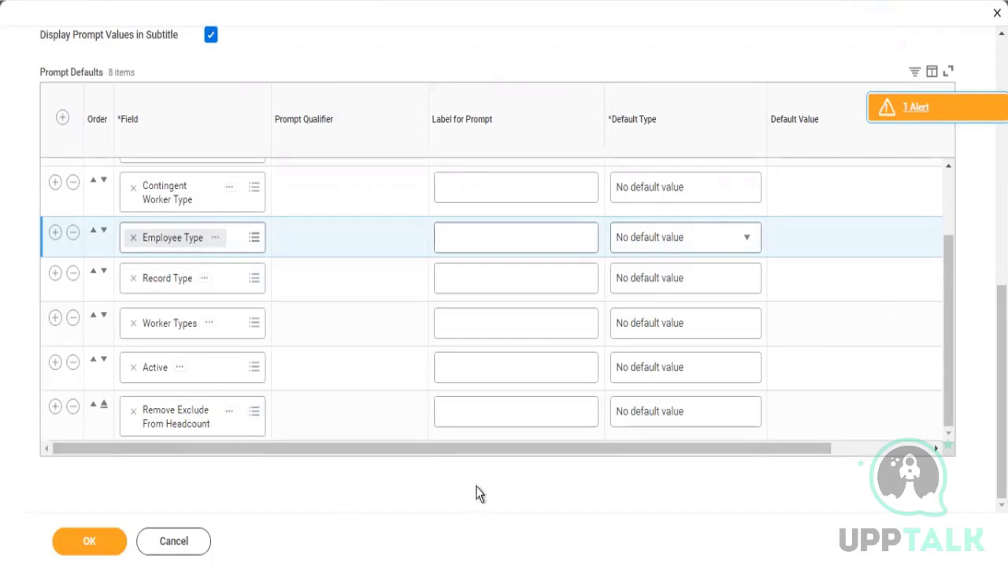
click(656, 409)
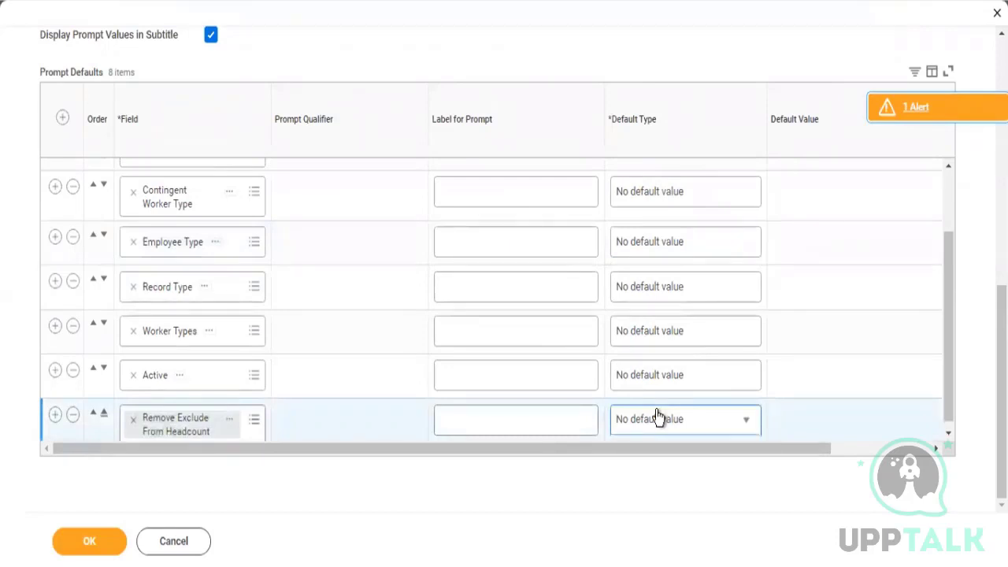
click(658, 416)
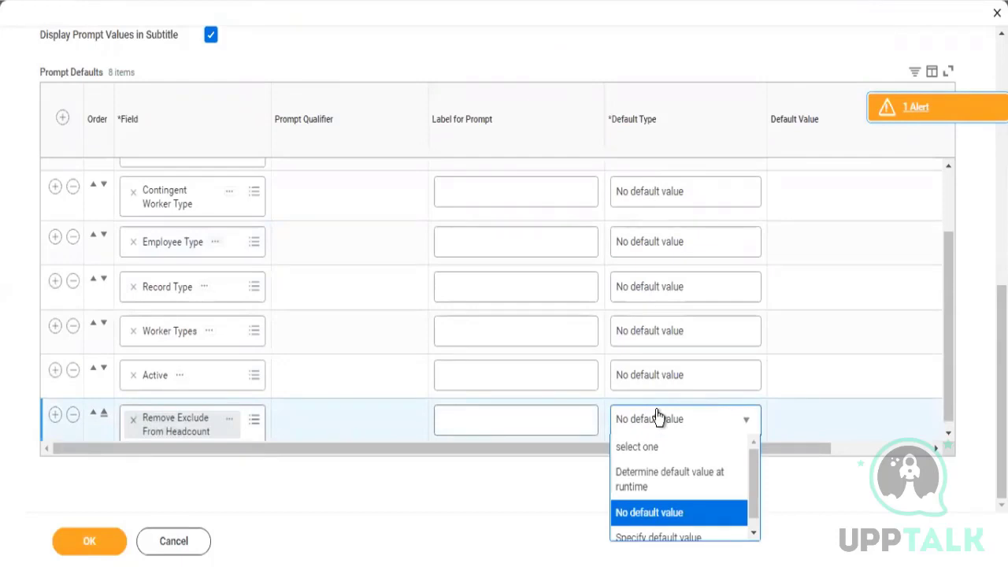
click(666, 539)
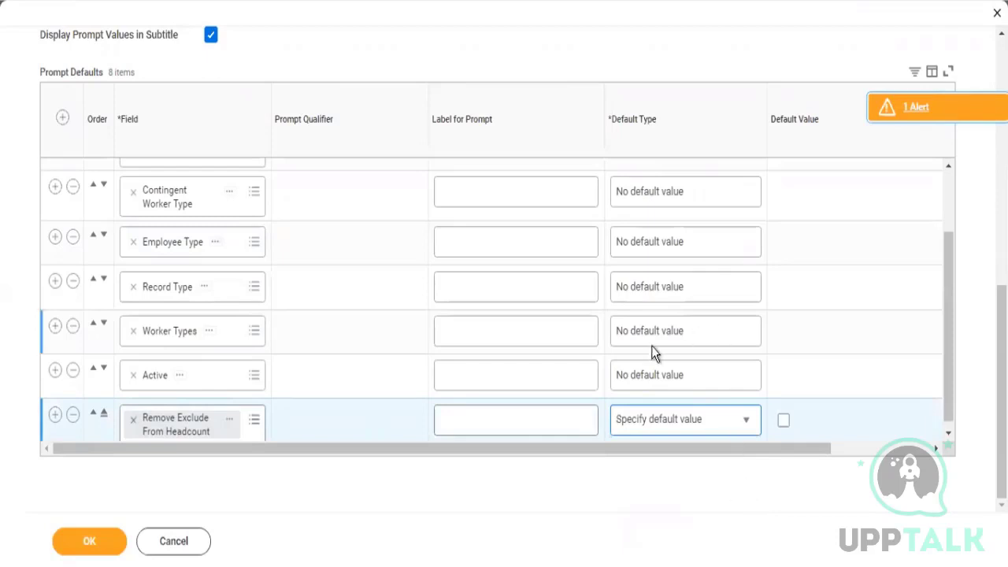
- Set the default type of the Active prompt to "Specify default value"
click(642, 376)
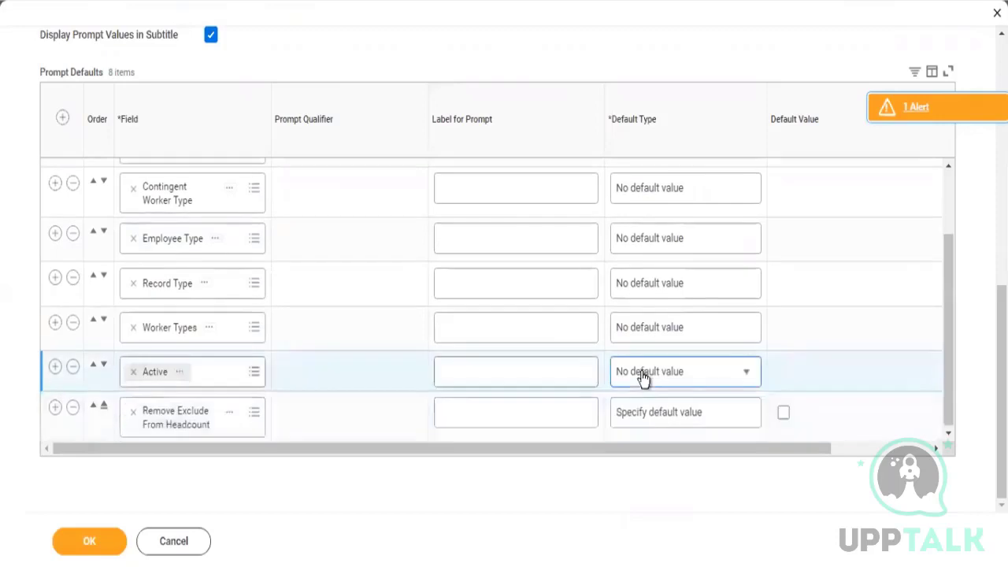
click(641, 376)
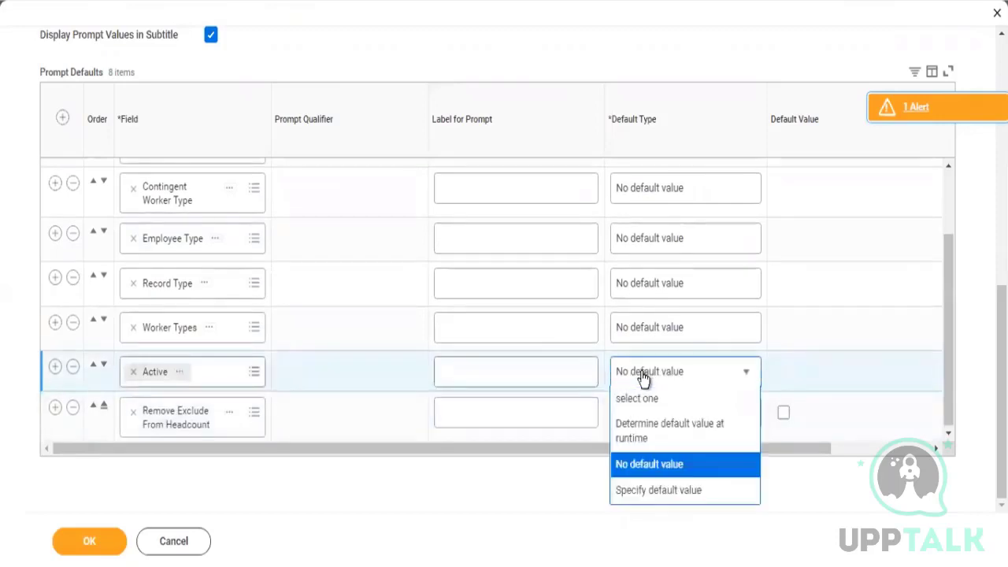
click(652, 482)
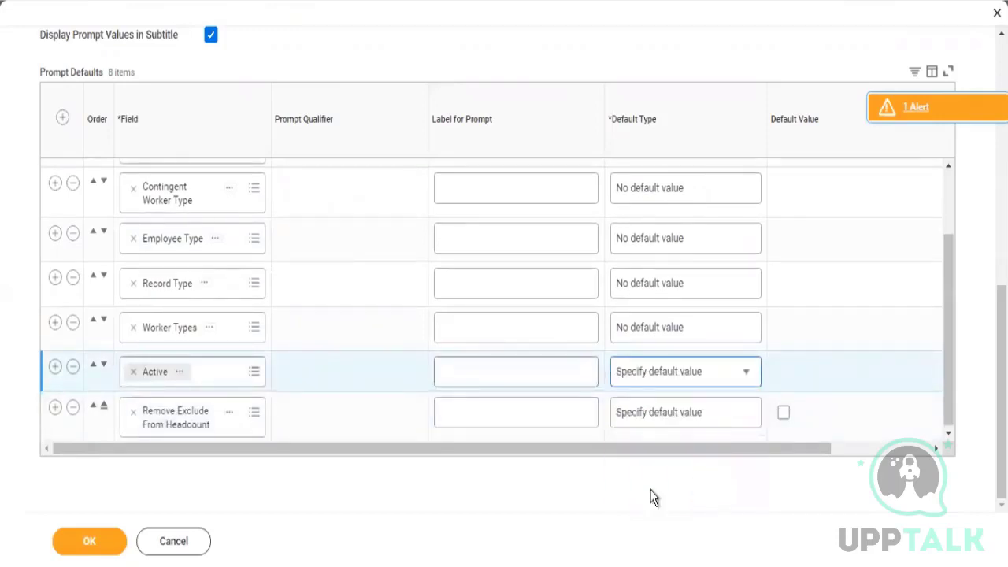
- Set the Worker Types prompt's default type to "Specify default value" and open its default value for selection
click(647, 329)
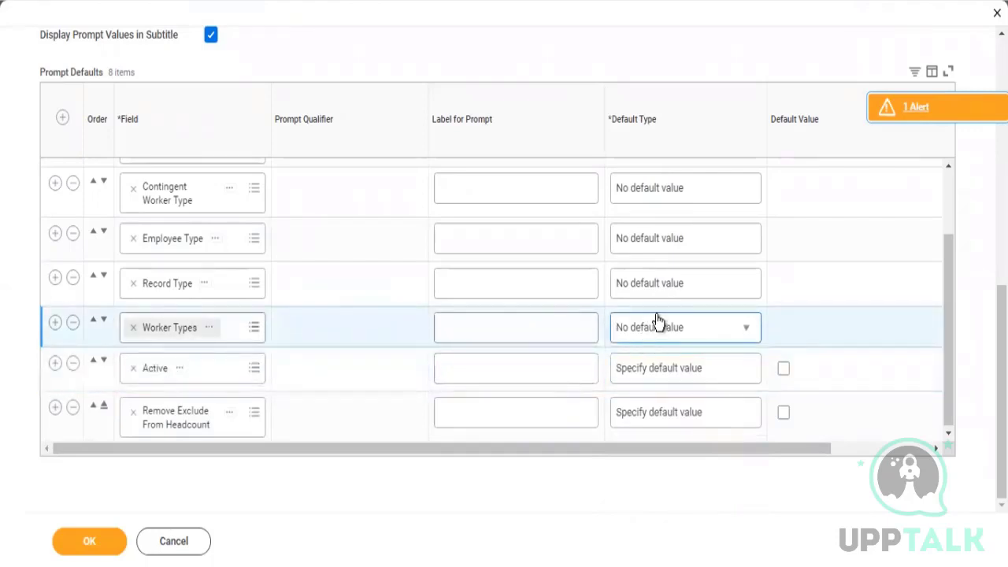
click(657, 321)
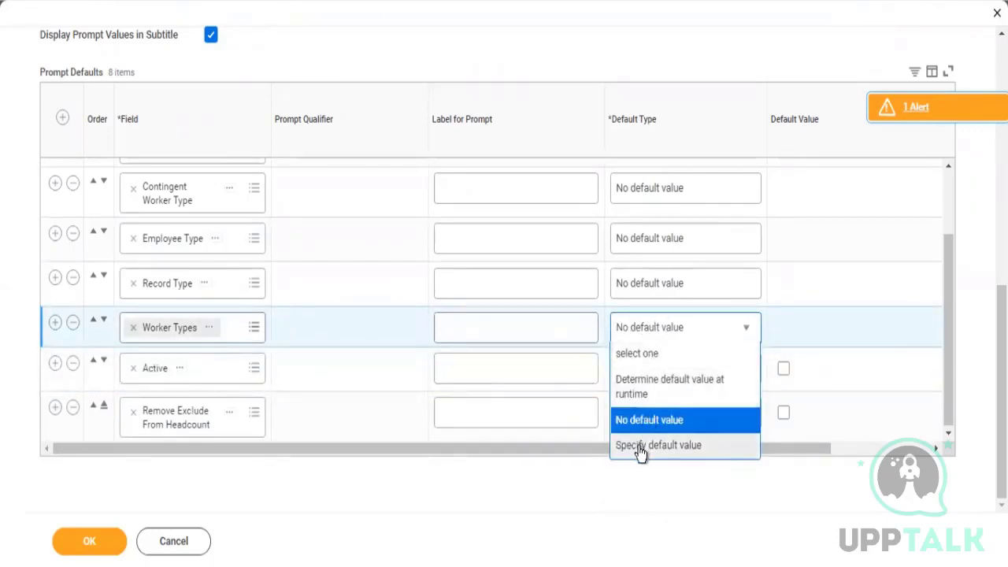
click(640, 446)
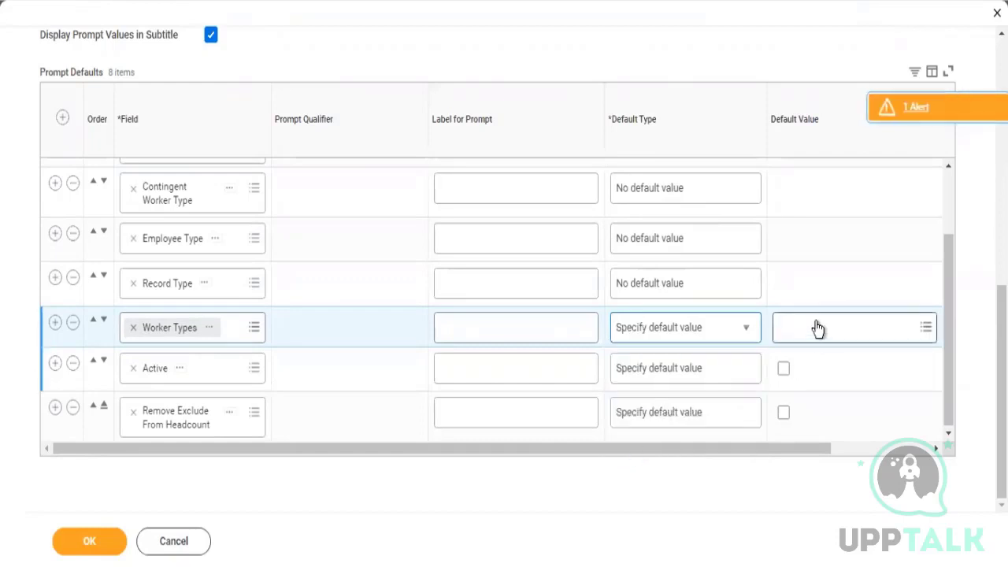
click(818, 329)
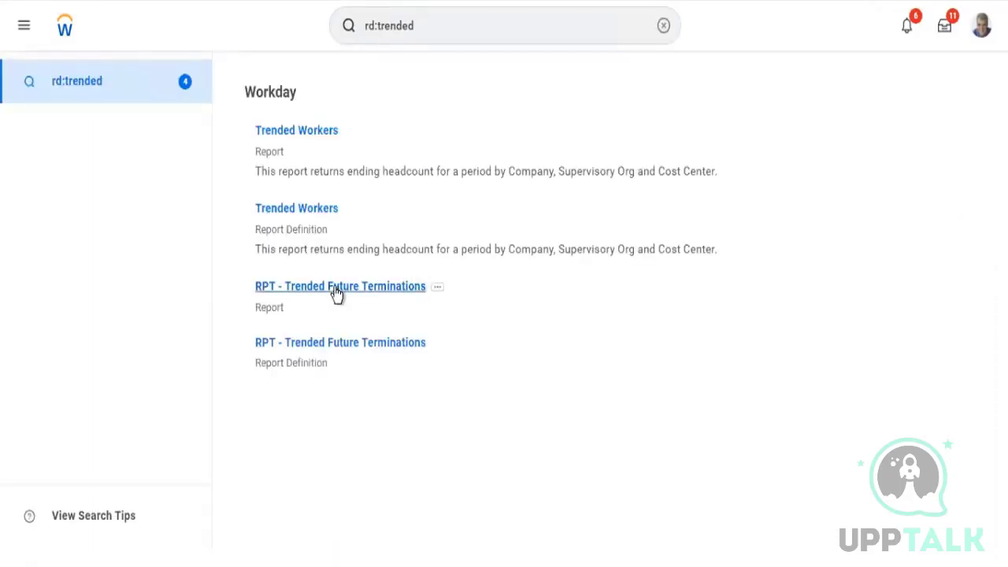
- Open the report definition of RPT - Trended Future Terminations and review its columns and filter conditions
click(323, 343)
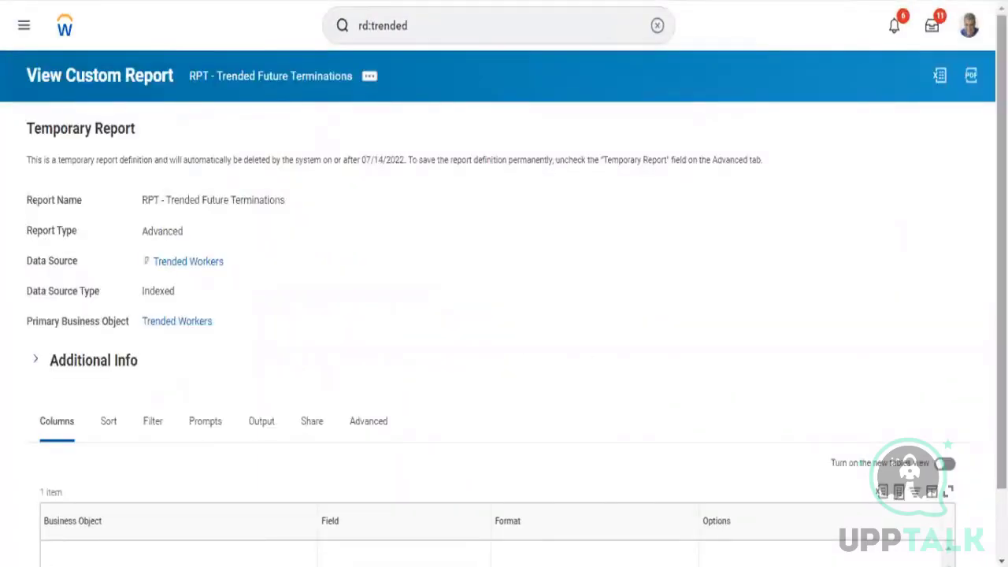
scroll(504, 315, down, 1)
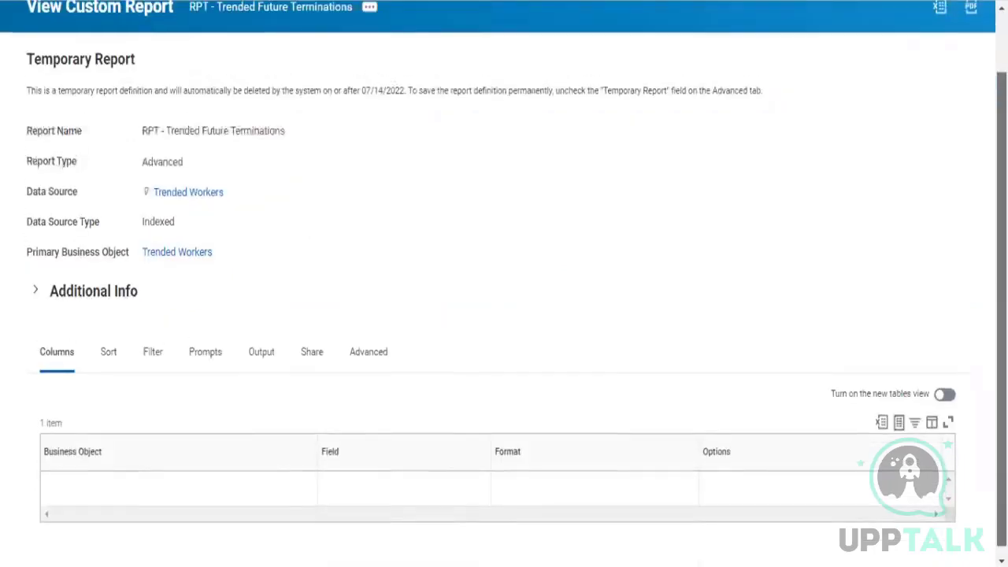
scroll(884, 292, up, 1)
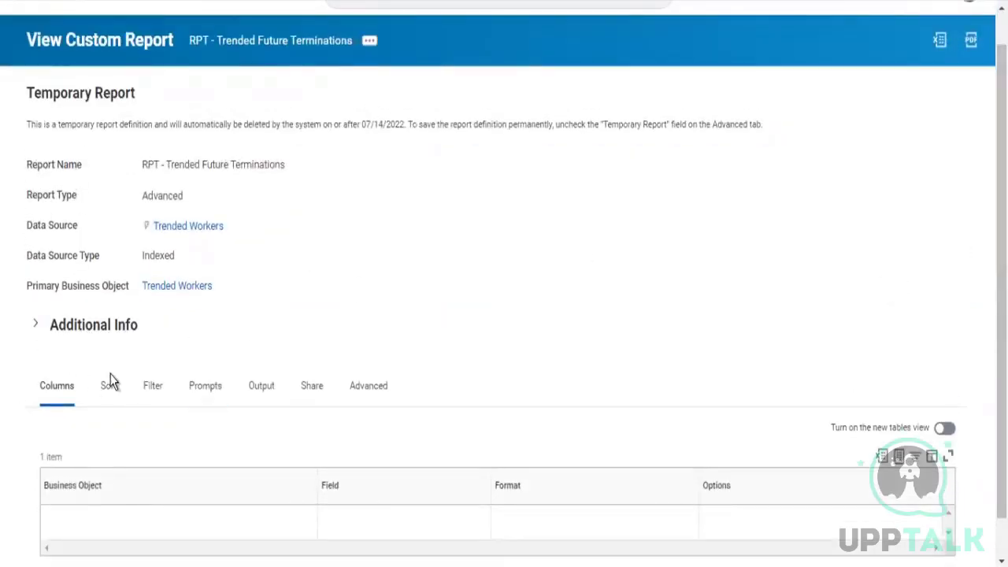
click(165, 387)
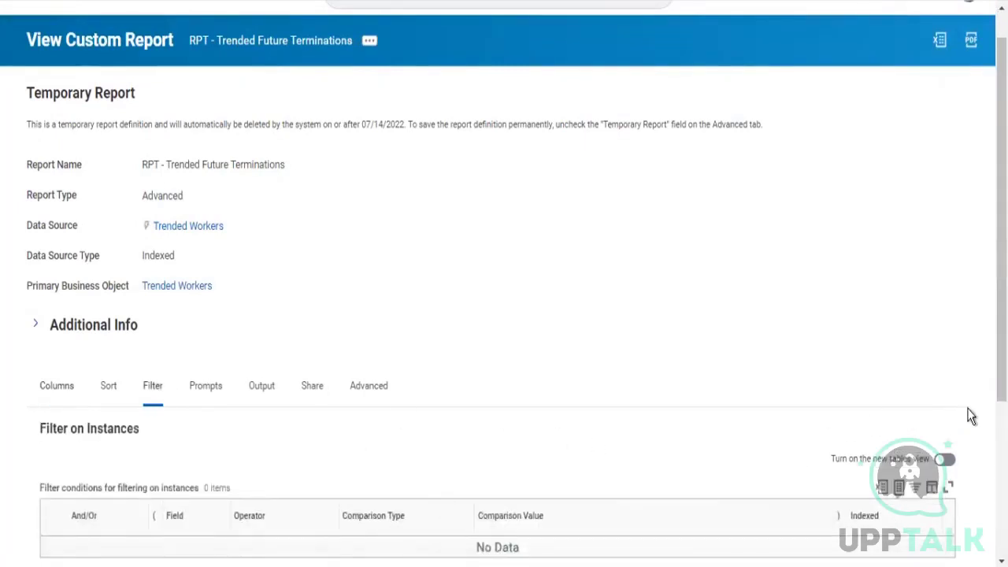
scroll(504, 315, down, 3)
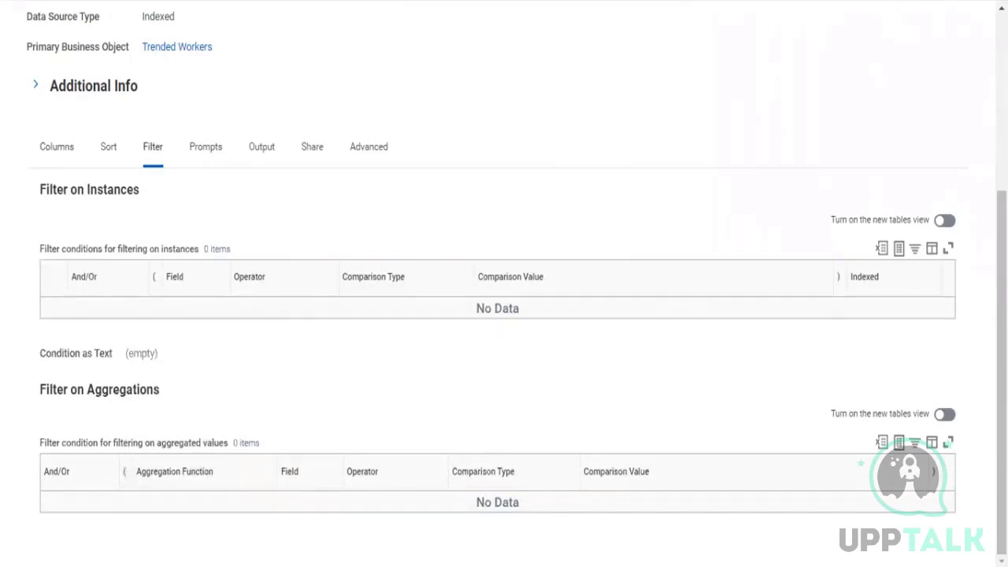
scroll(504, 315, up, 4)
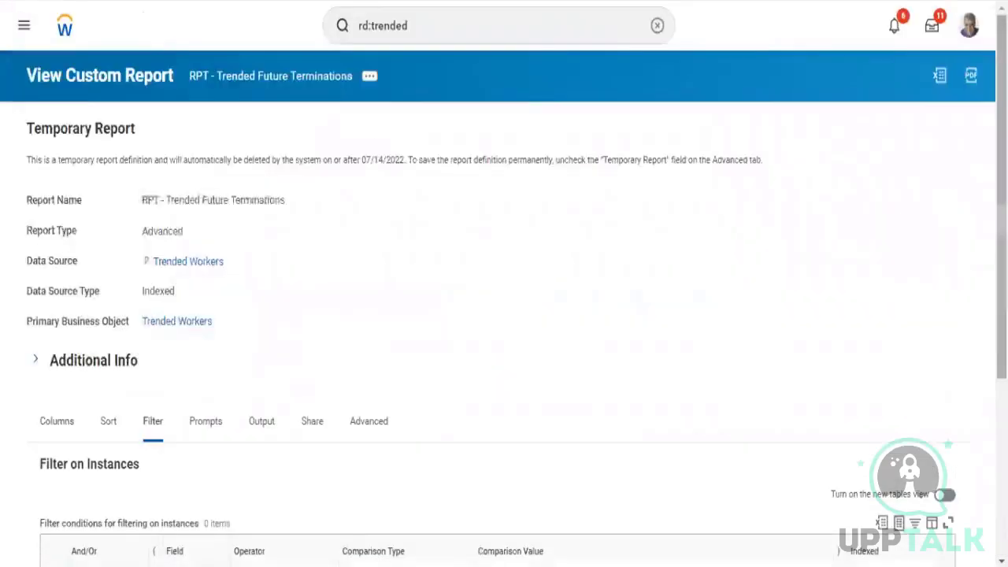
- Open the RPT - Trended Future Terminations custom report for editing
click(370, 77)
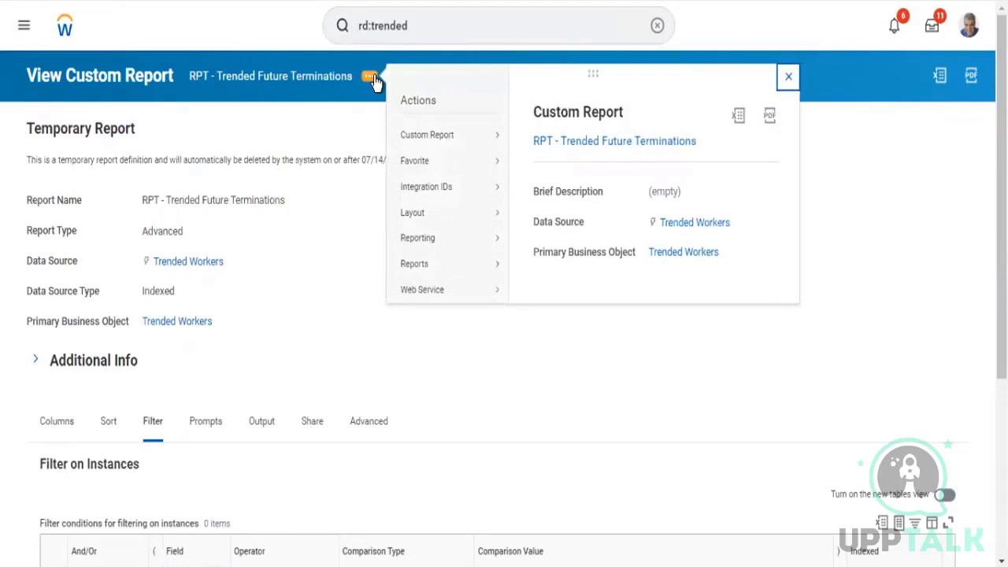
mouse_move(441, 136)
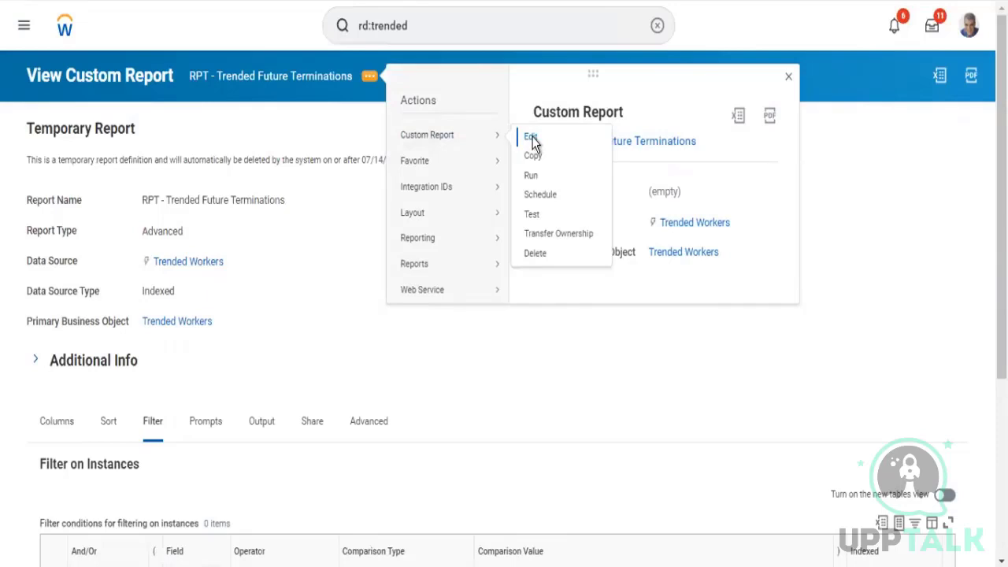
click(532, 139)
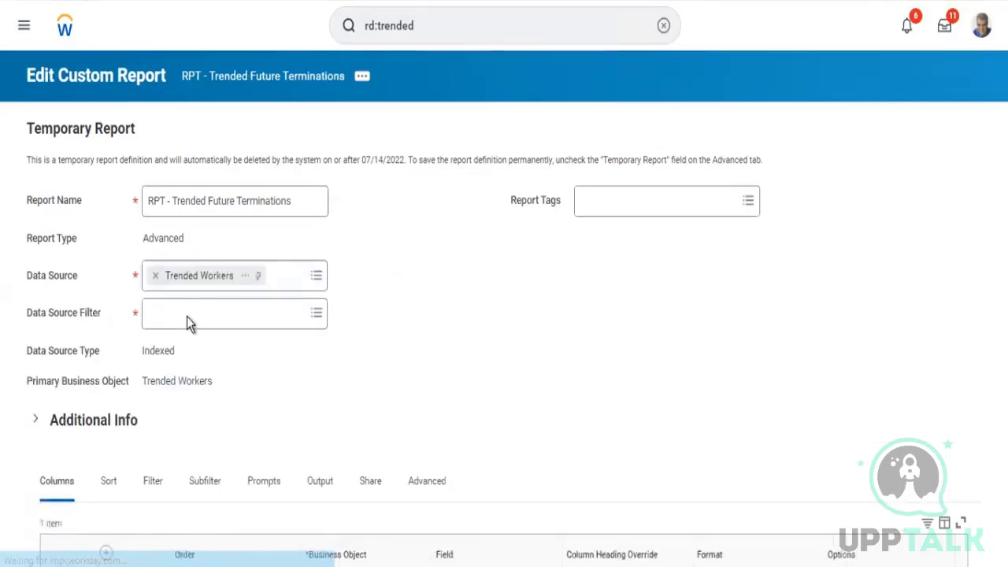
- Set the field of the first Trended Workers column row to Worker
scroll(187, 319, down, 7)
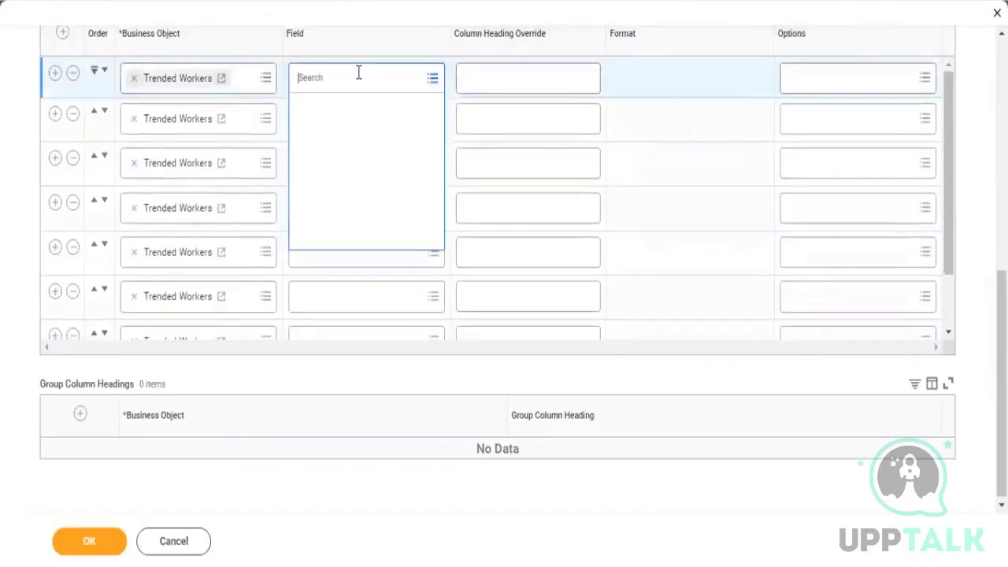
text(Worer)
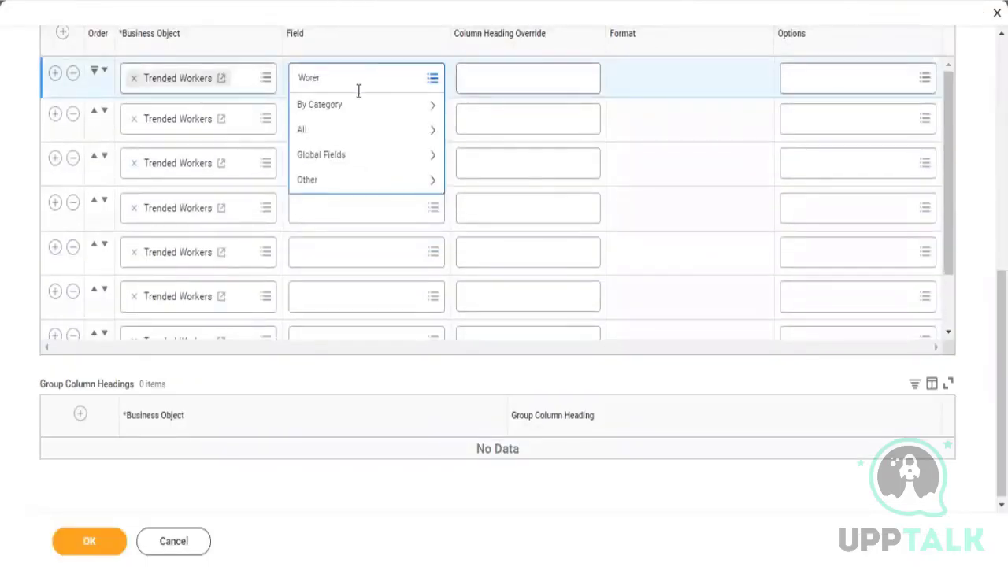
key(BackSpace)
key(BackSpace)
text(ker)
key(Return)
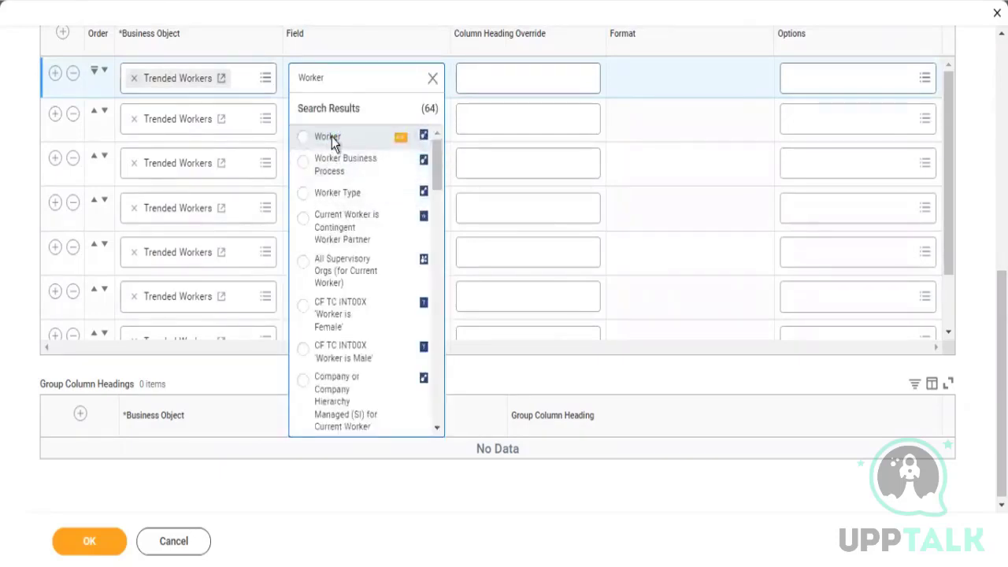
click(327, 137)
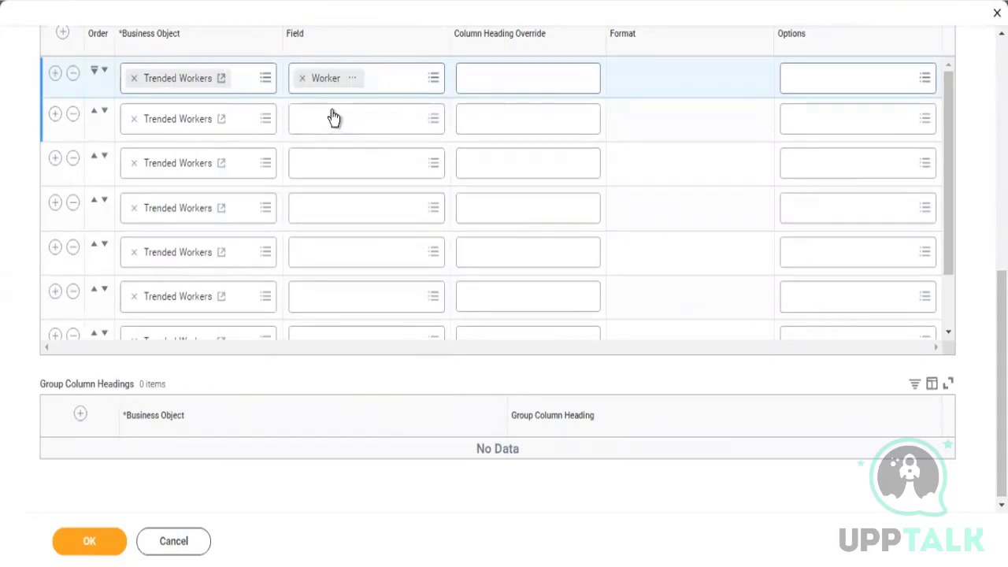
- Set the field of the second Trended Workers column row to Record Date
click(334, 117)
text(R)
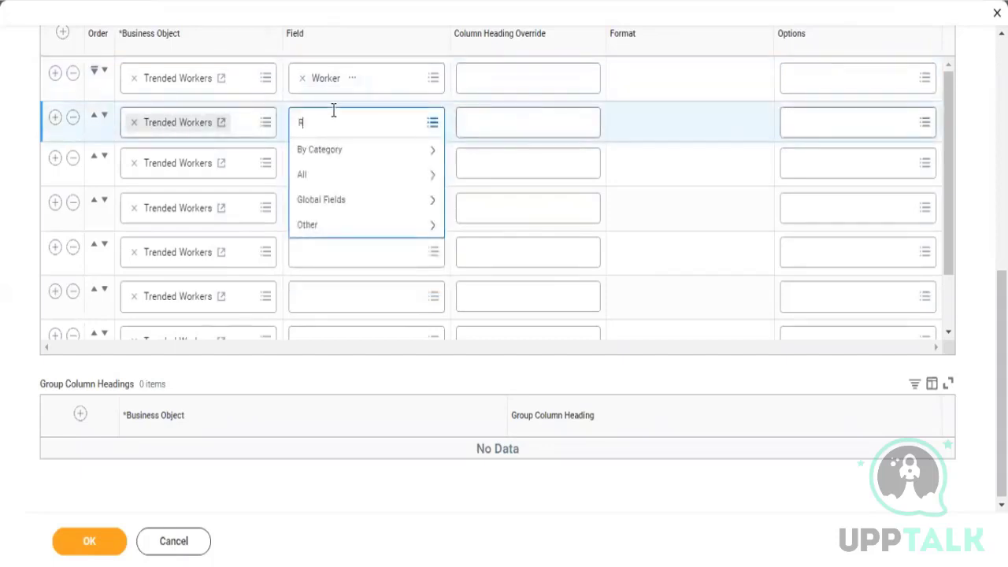
text(ecord Date)
key(Return)
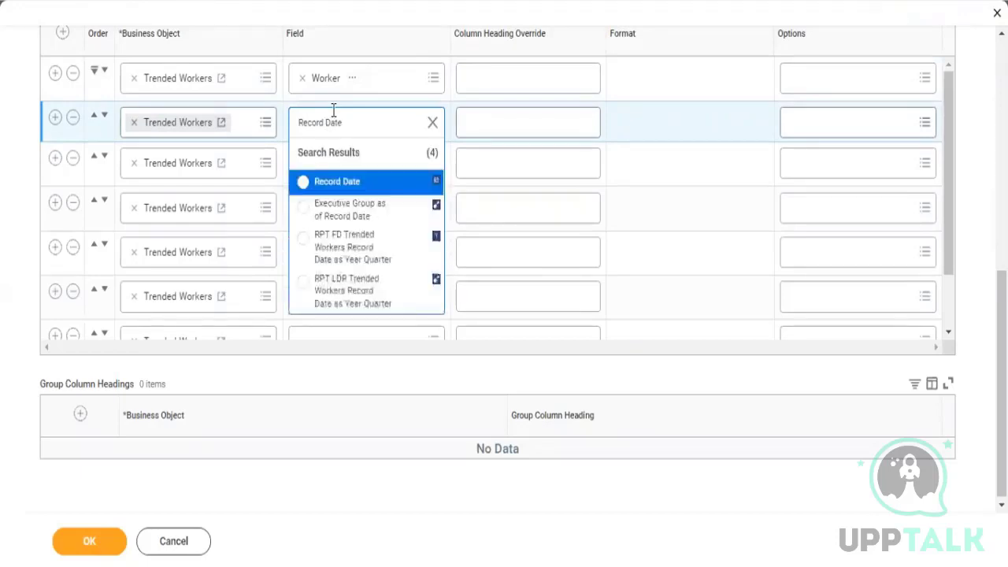
click(336, 182)
- Set the field of the third column row to Termination Reason, not the "Do Not Use" variant
click(337, 168)
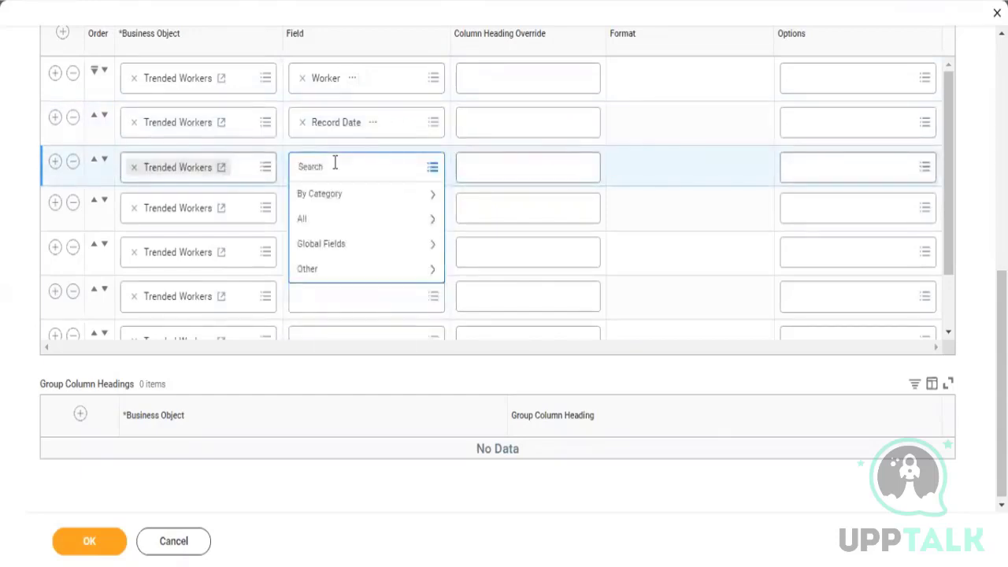
text(Ter)
key(Return)
click(335, 163)
text(mination Reason)
key(BackSpace)
key(BackSpace)
key(BackSpace)
key(BackSpace)
key(BackSpace)
text(on Reason)
key(Return)
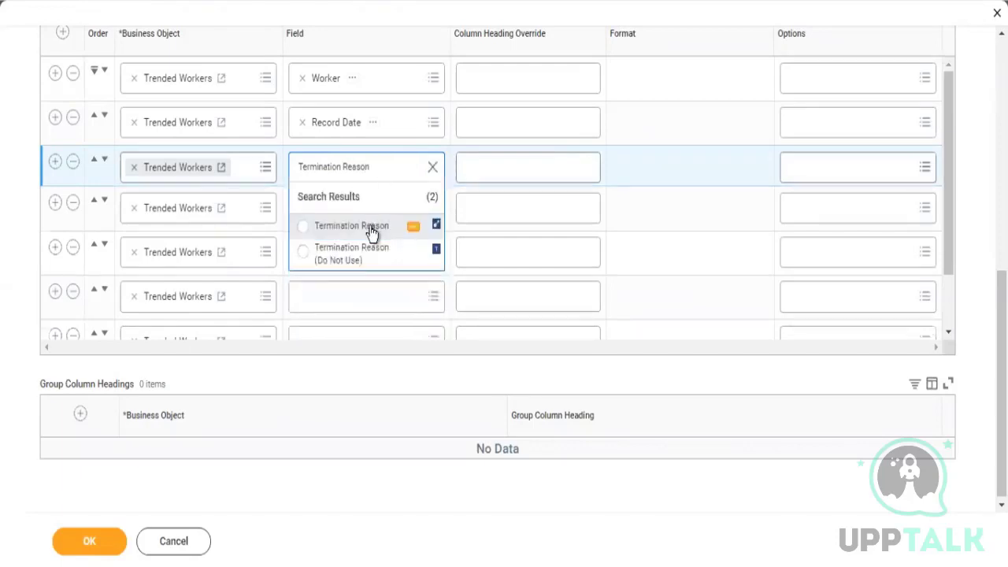
click(372, 229)
- Set the fourth column row's field to Employee Type and the fifth row's field to Job Profile
click(334, 213)
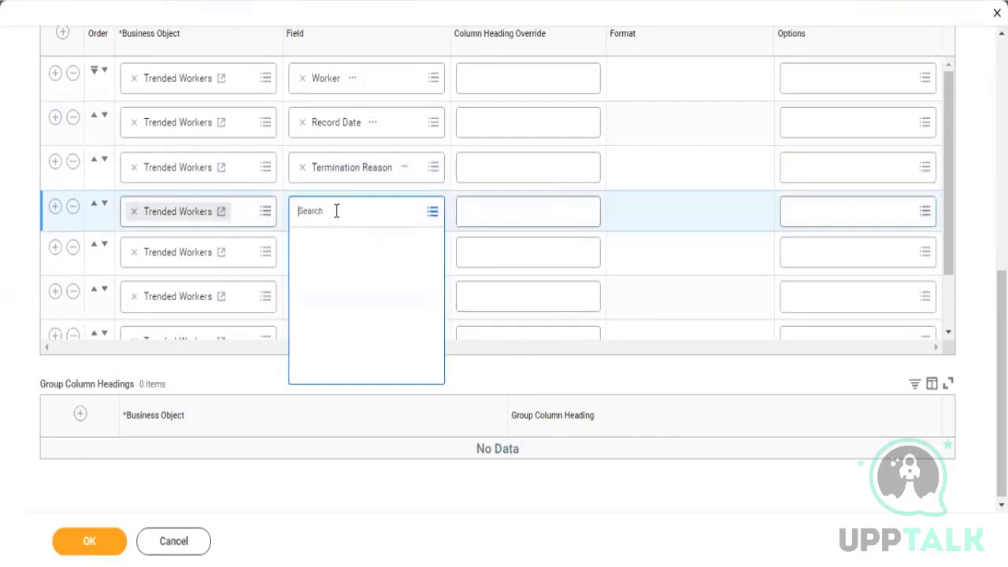
text(E)
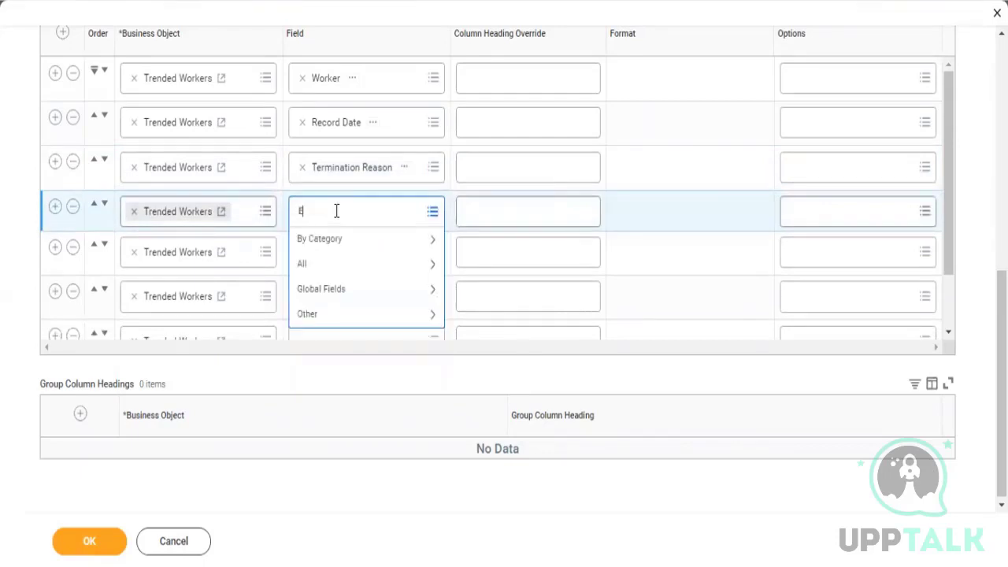
text(mployee Type)
key(Return)
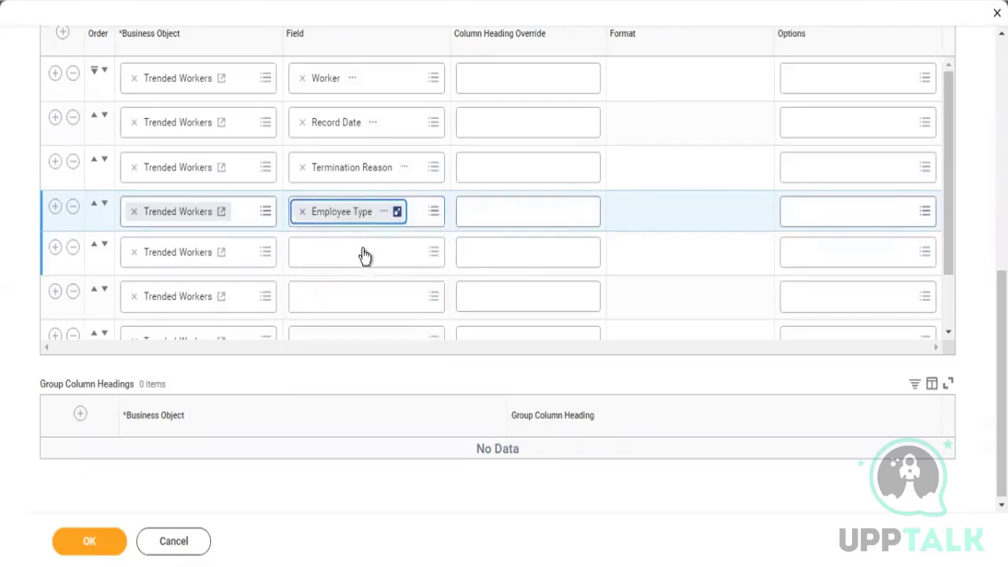
click(347, 265)
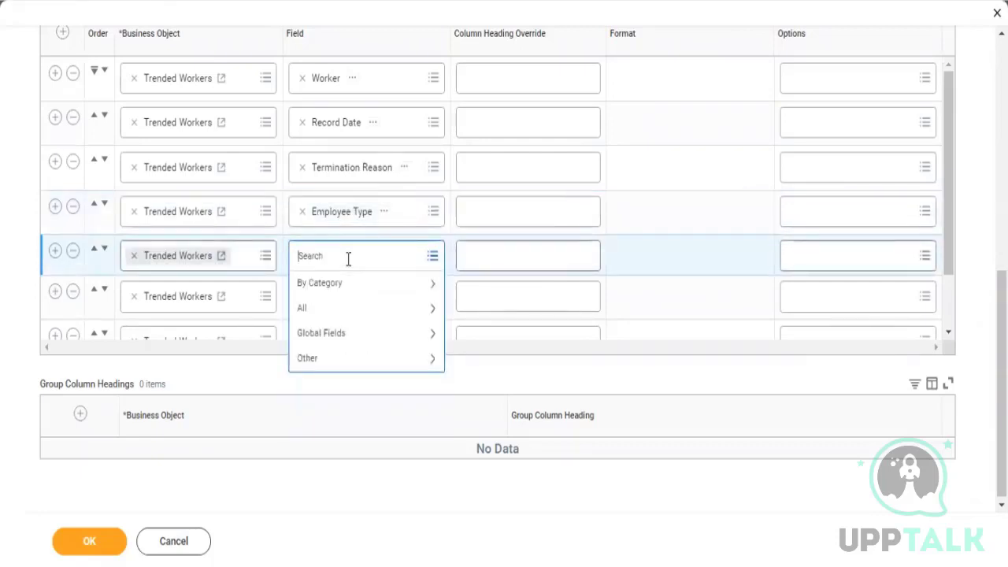
text(Job Profile)
key(Return)
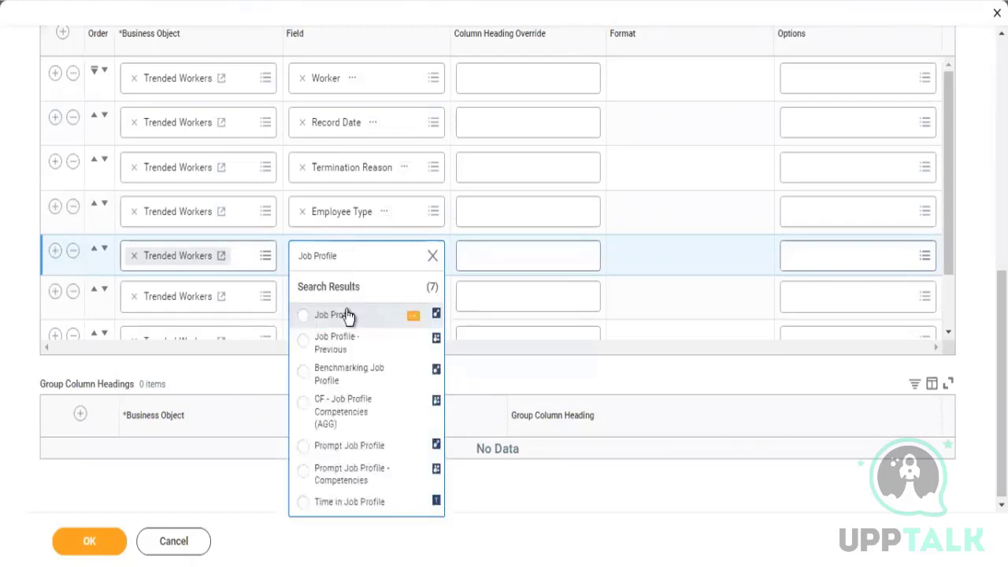
click(348, 315)
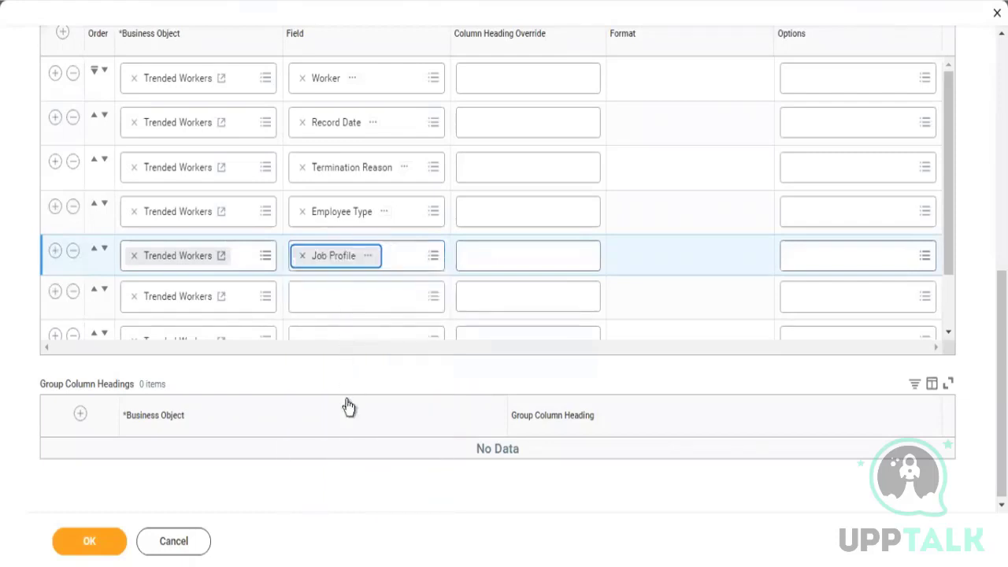
- Search the sixth column row's fields for "Supervisory Org" and choose Supervisory Organization
click(347, 300)
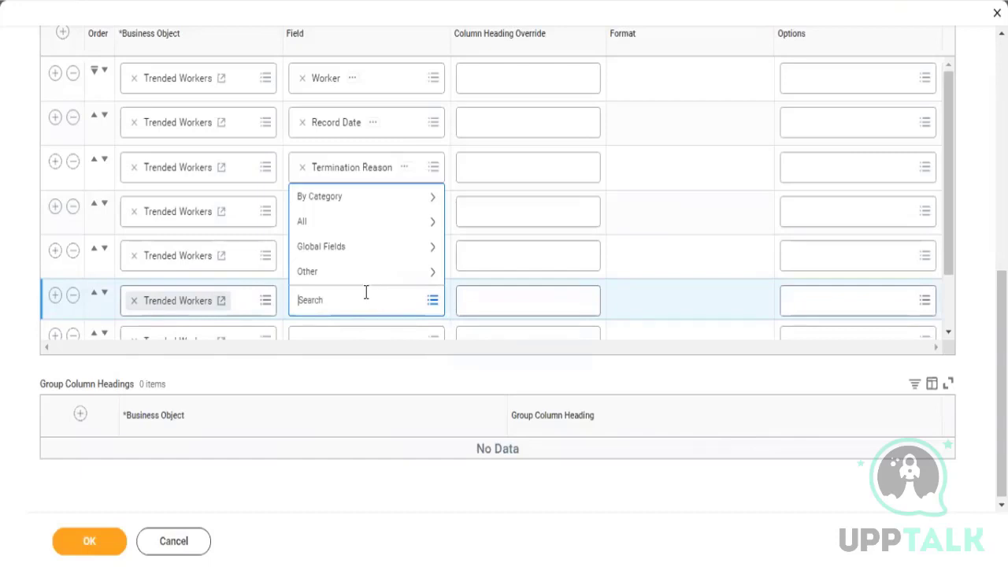
text(Supervisory Org)
key(Return)
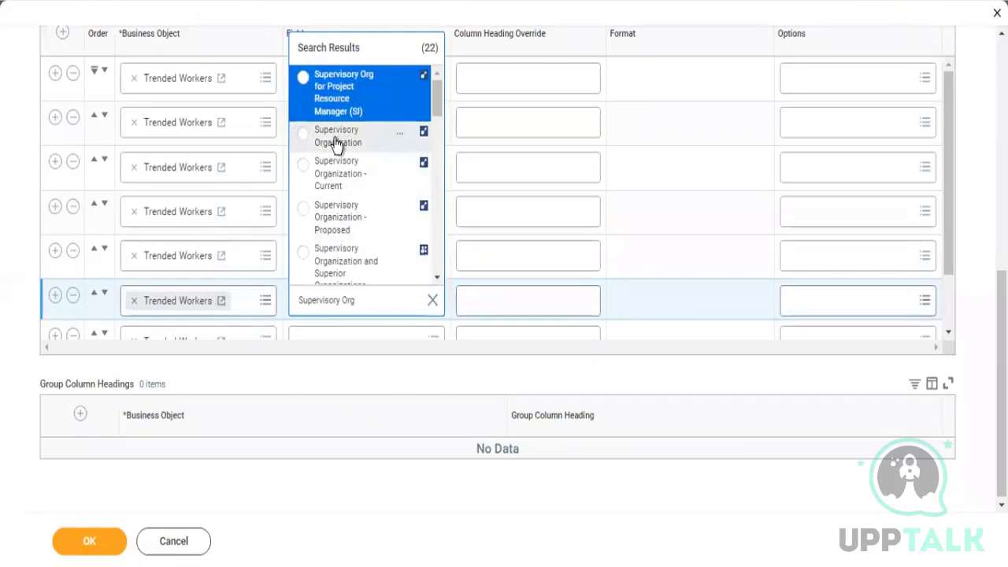
click(337, 137)
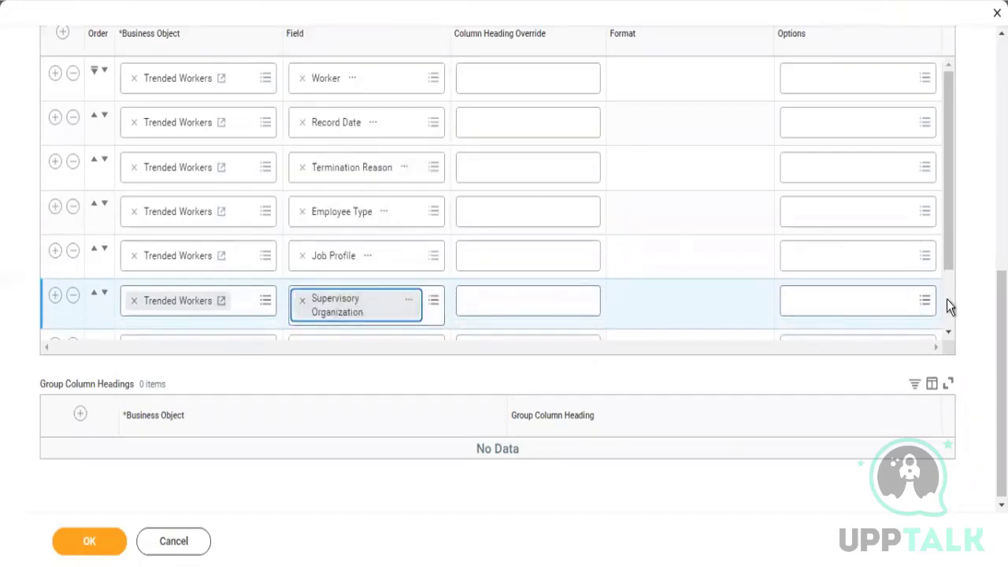
- Set the field of the seventh Trended Workers column row to Cost Center
scroll(947, 301, down, 2)
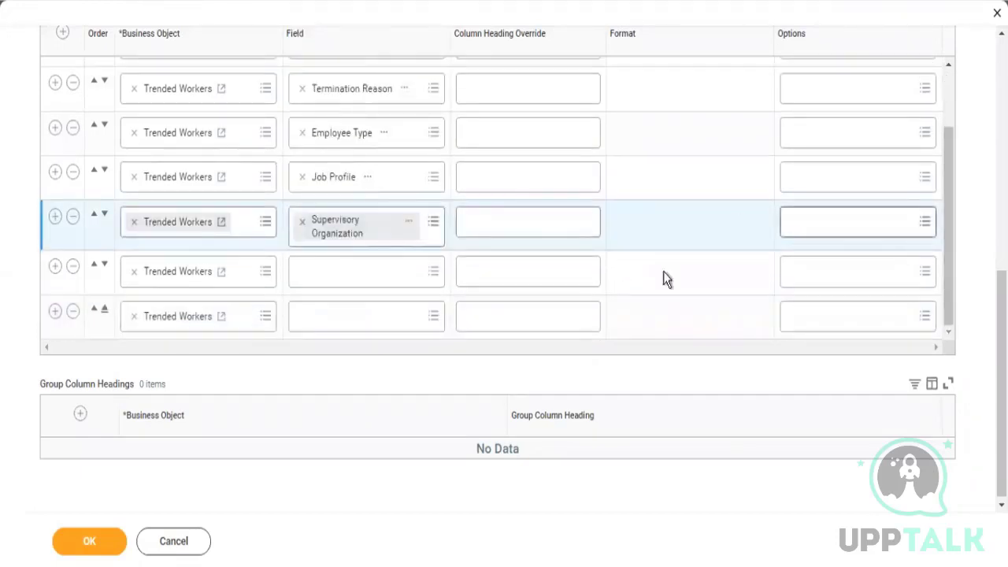
click(364, 277)
text(co)
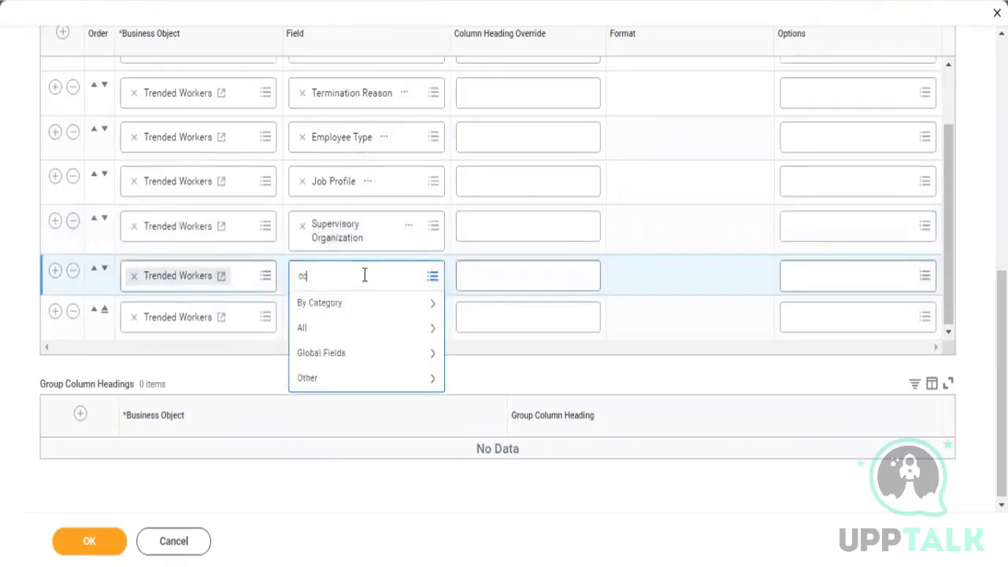
text(st center)
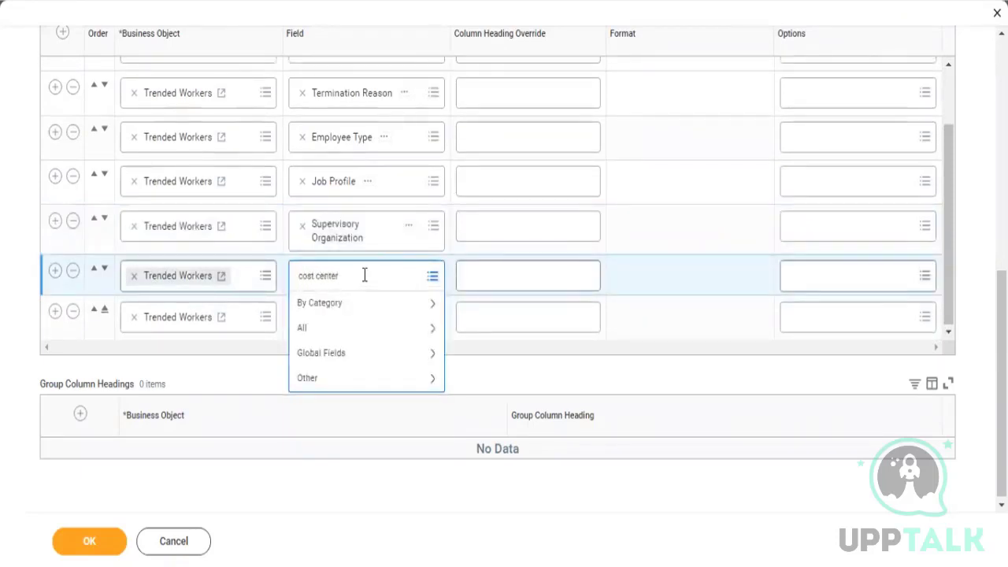
key(Return)
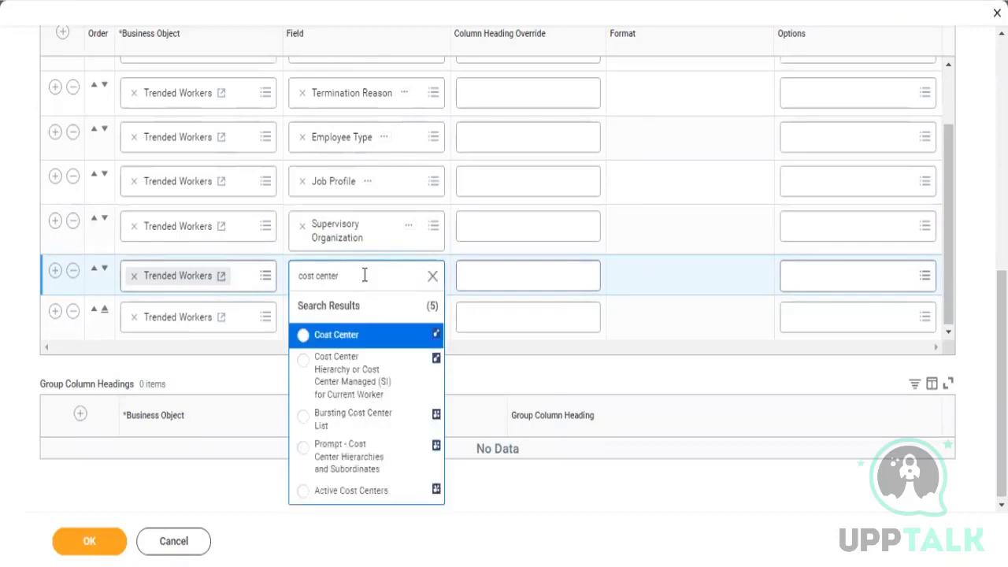
click(347, 344)
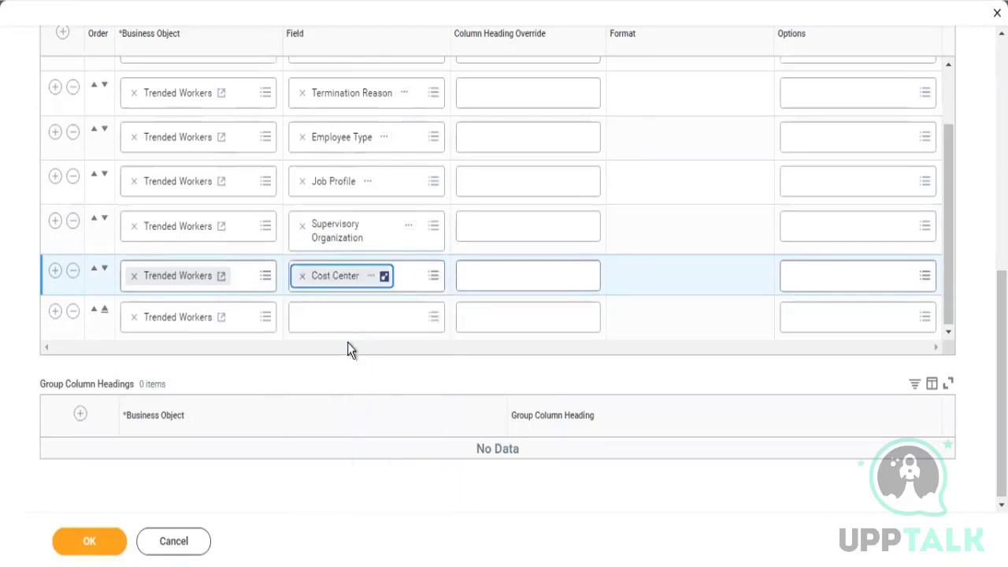
- Set the field of the last Trended Workers column row to Manager
click(299, 318)
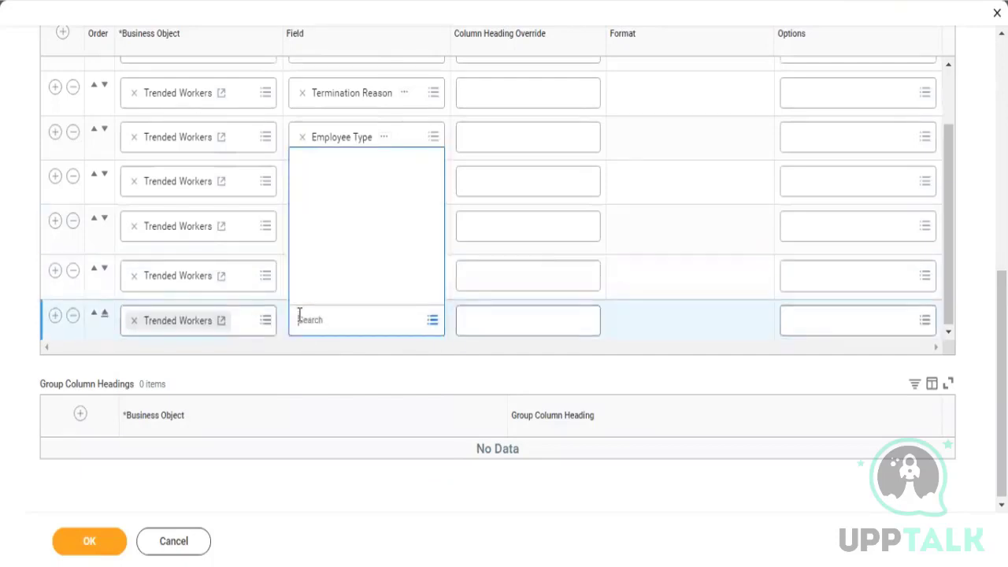
text(manager)
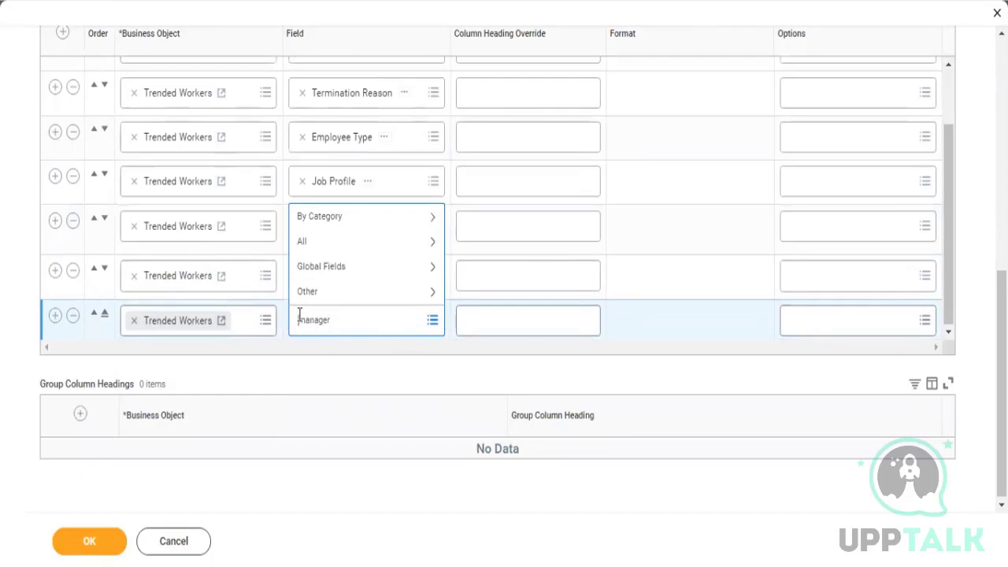
key(Return)
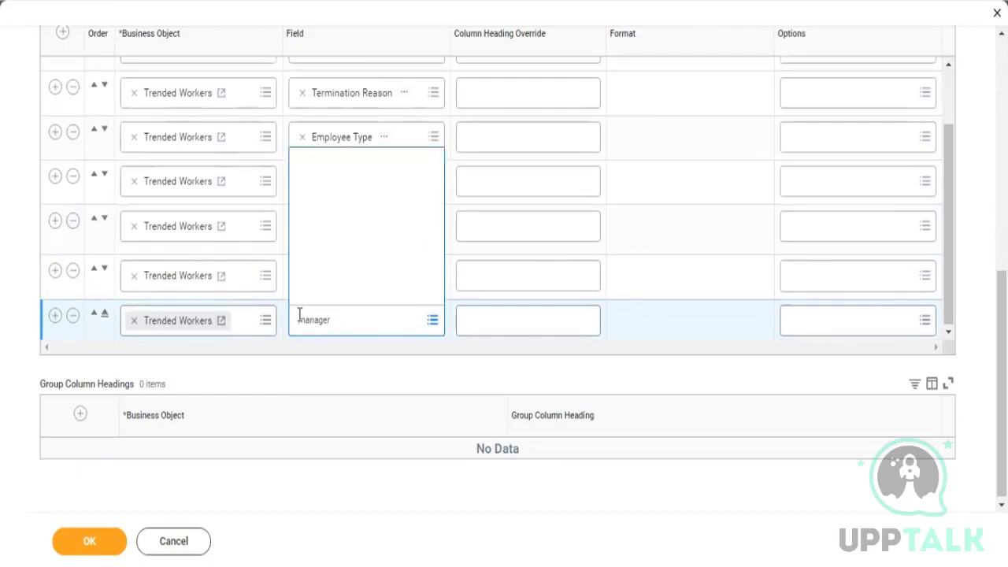
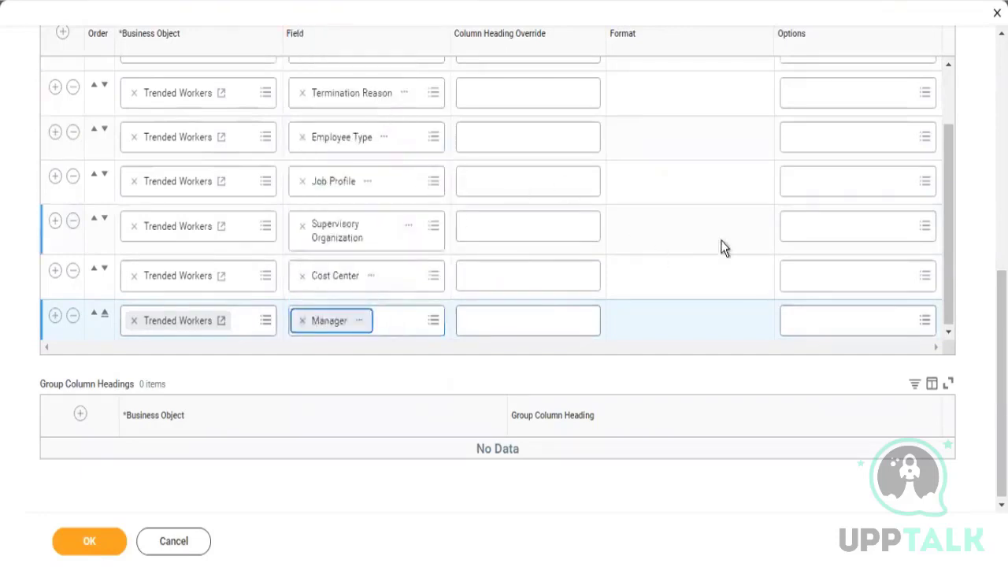
- Add two empty filter conditions for filtering on instances
scroll(807, 124, up, 4)
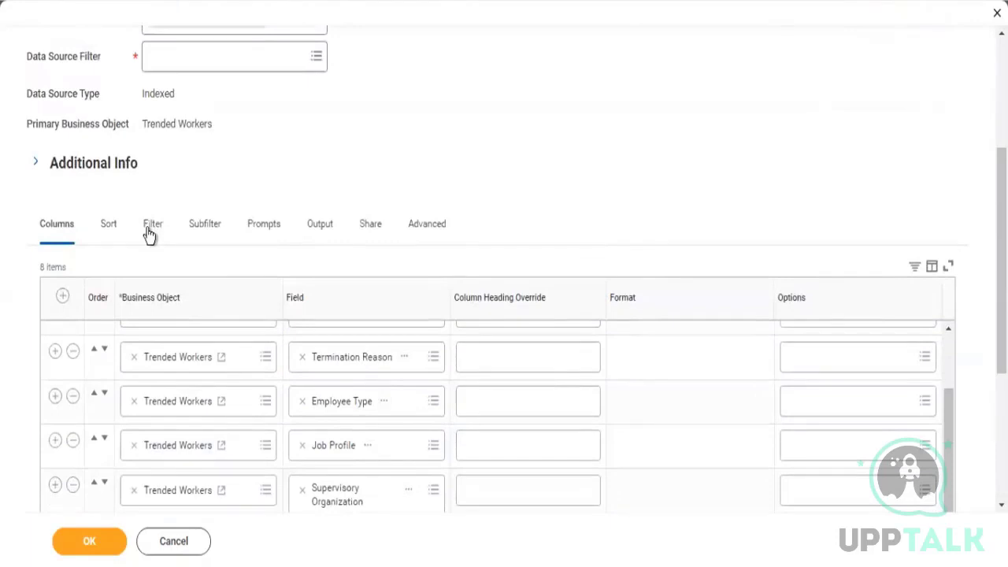
click(150, 228)
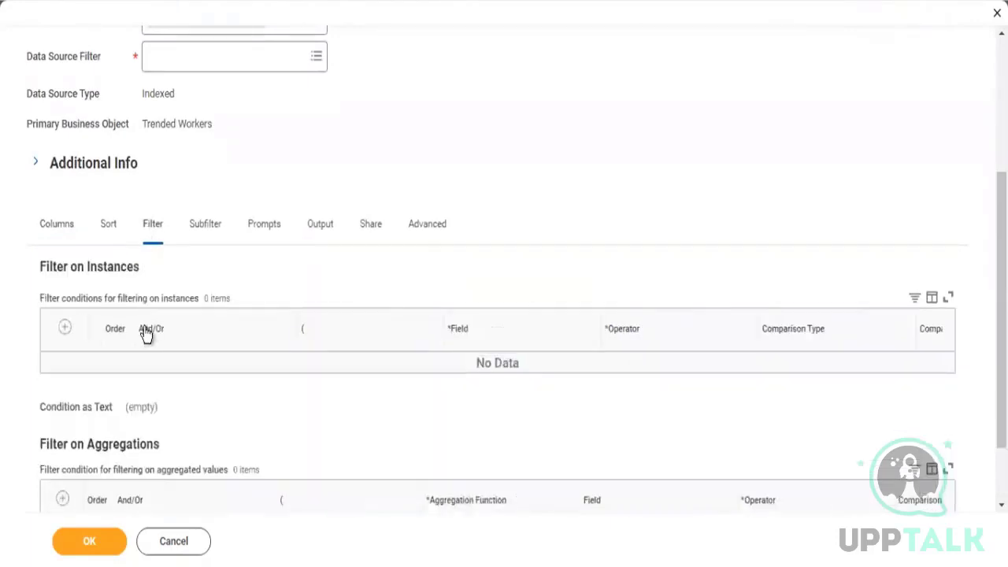
click(65, 327)
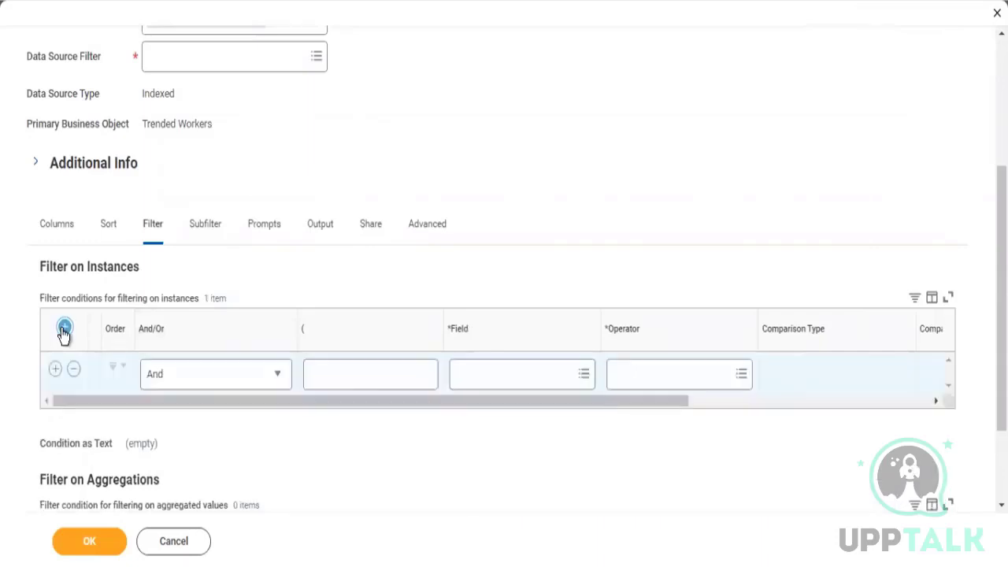
click(65, 327)
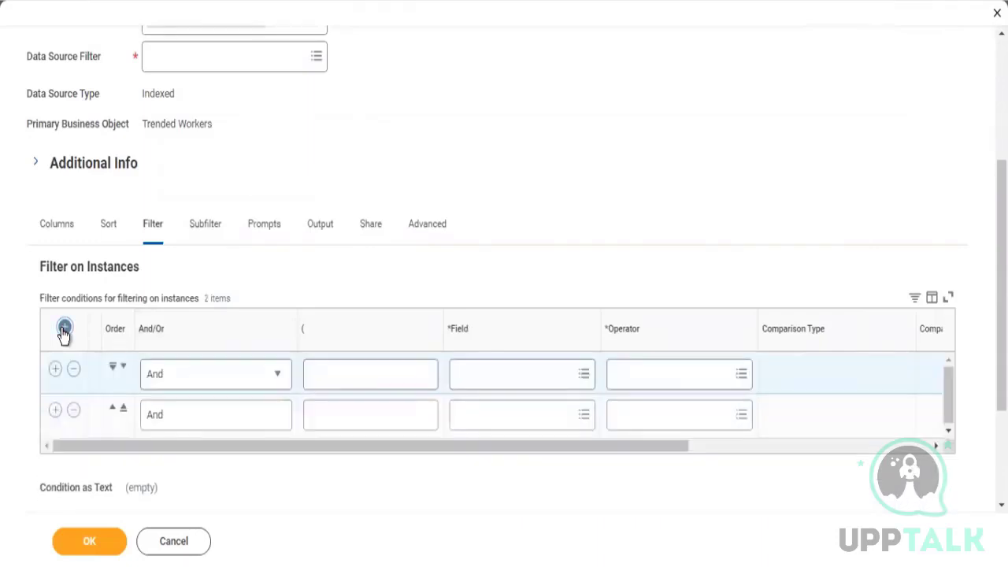
- Set the first instance filter condition to Record Type in the selection list with comparison value Activity
click(498, 378)
text(Record)
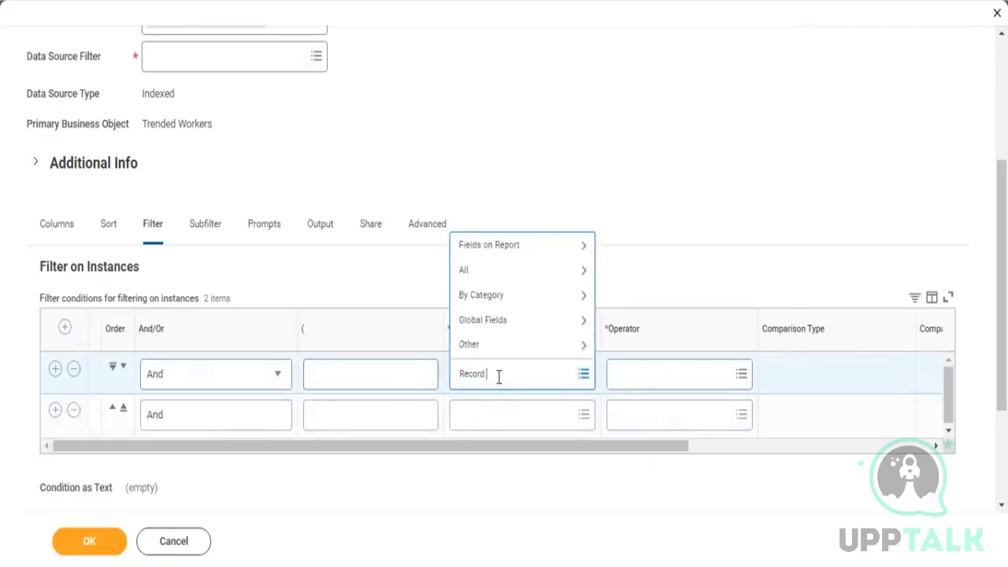
text( Type)
key(Return)
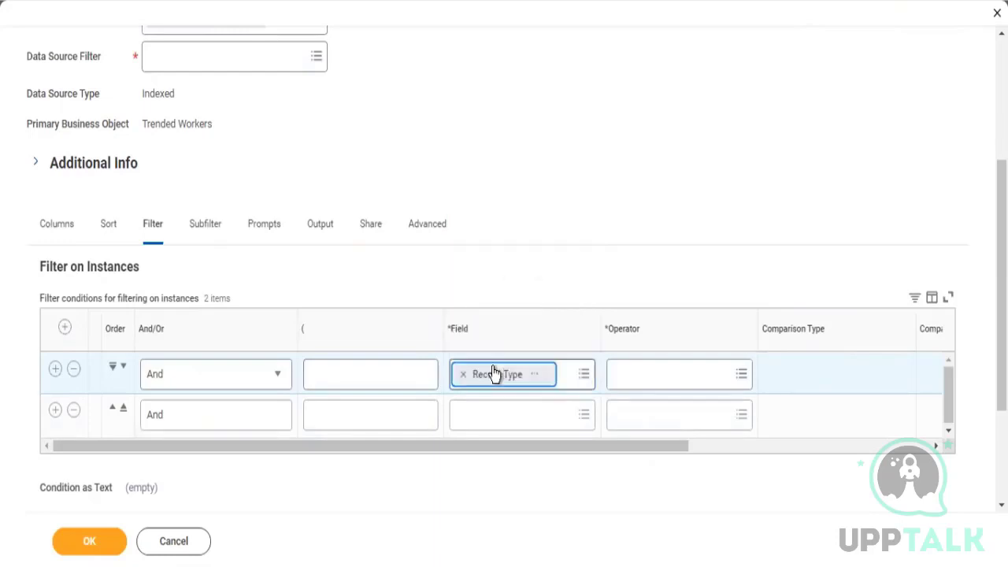
click(654, 373)
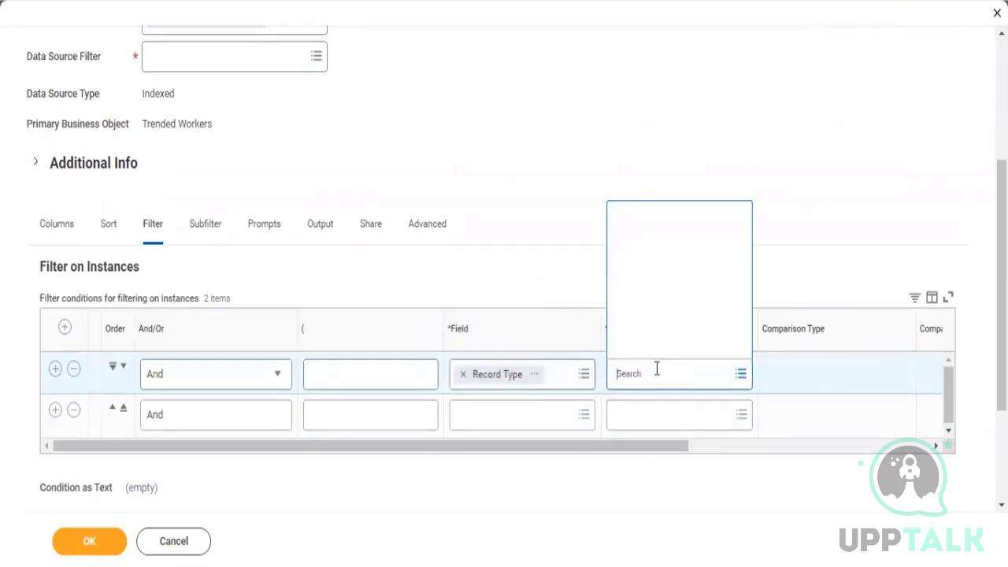
click(654, 321)
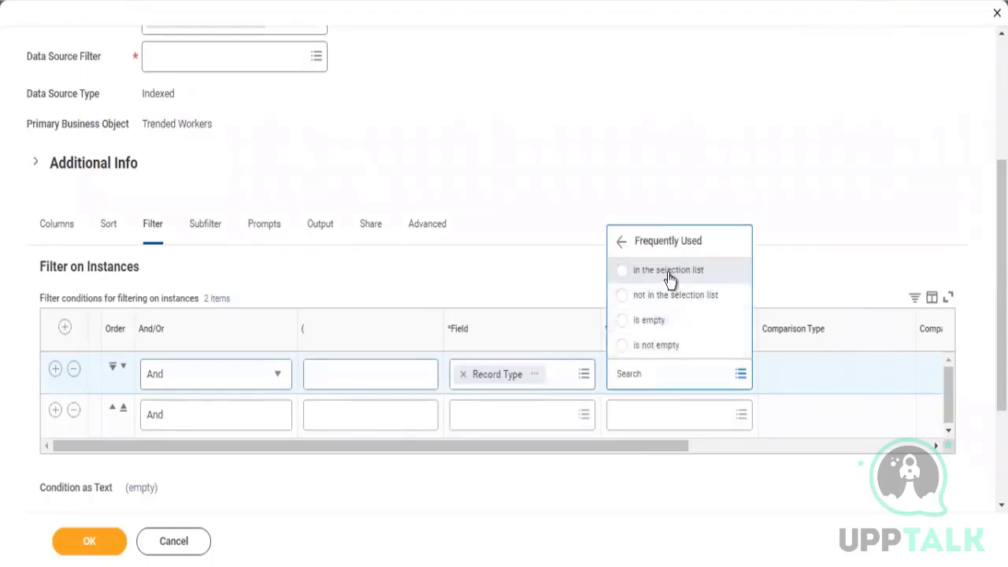
click(667, 270)
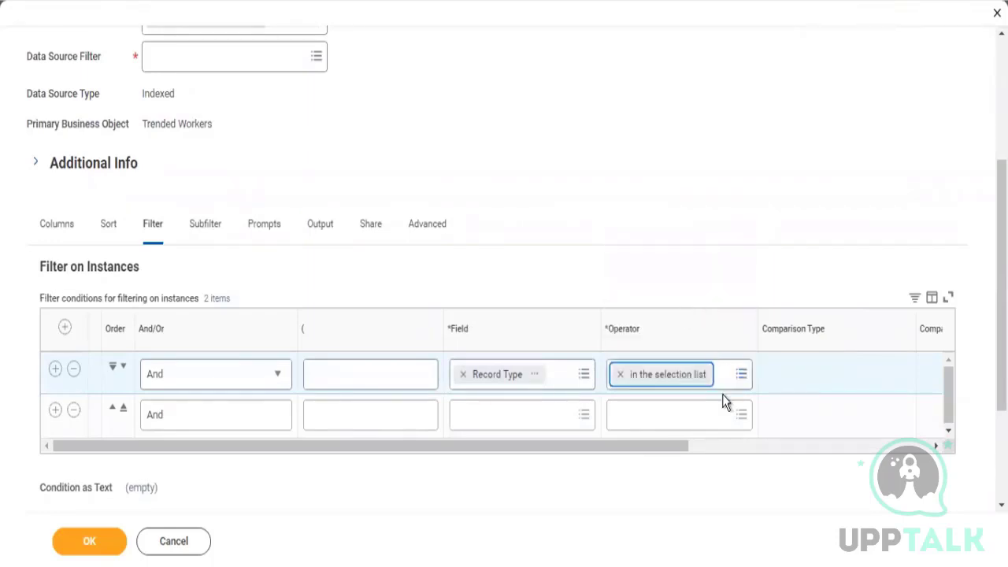
click(745, 456)
click(650, 380)
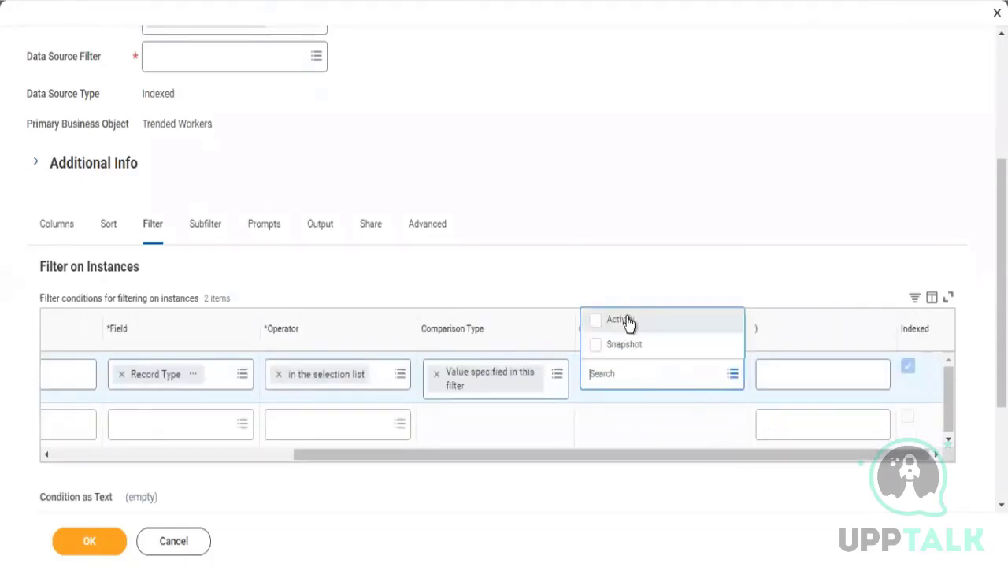
key(Return)
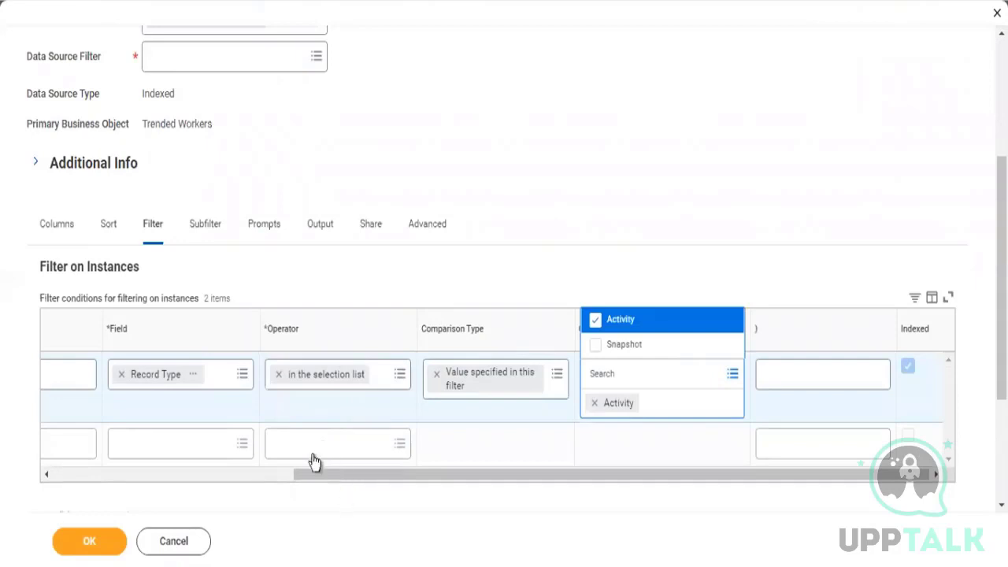
- Search the second instance filter condition's fields for "Worker type" and choose Worker Type
click(240, 475)
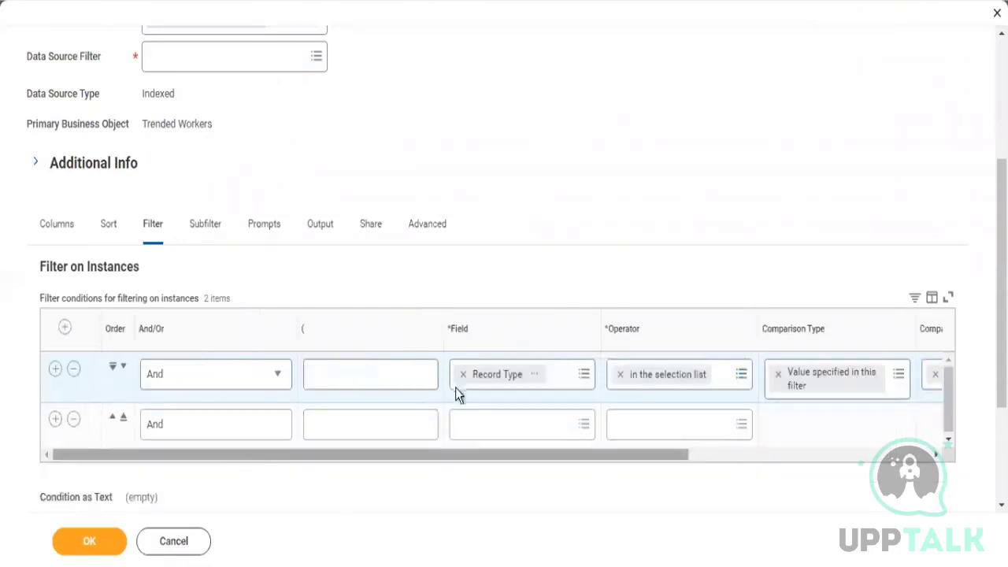
click(479, 418)
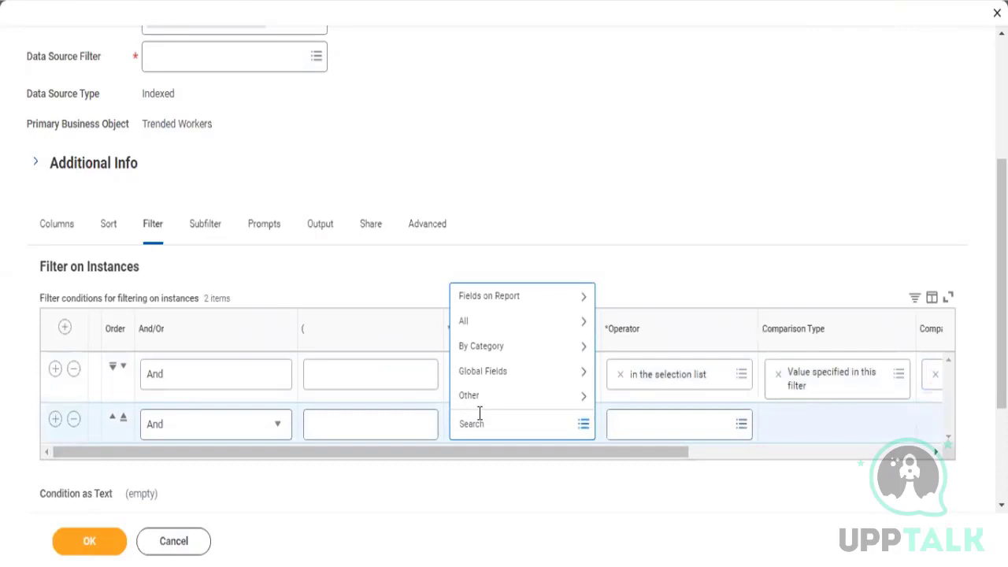
text(Wor)
text(ker)
key(BackSpace)
key(BackSpace)
key(BackSpace)
key(BackSpace)
key(BackSpace)
key(BackSpace)
text(Worker)
text( T)
text(ype)
key(Return)
click(477, 425)
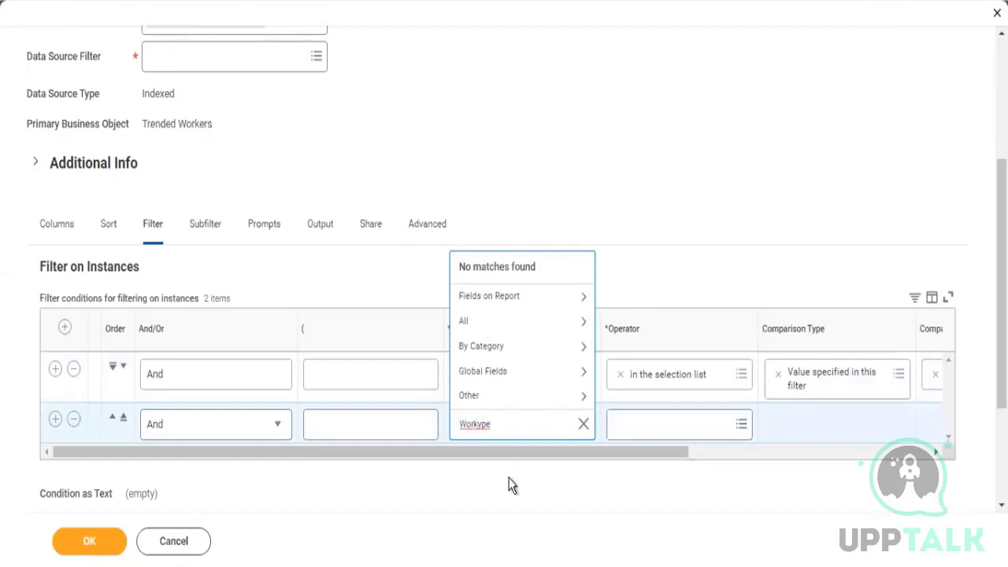
text(er t)
key(Return)
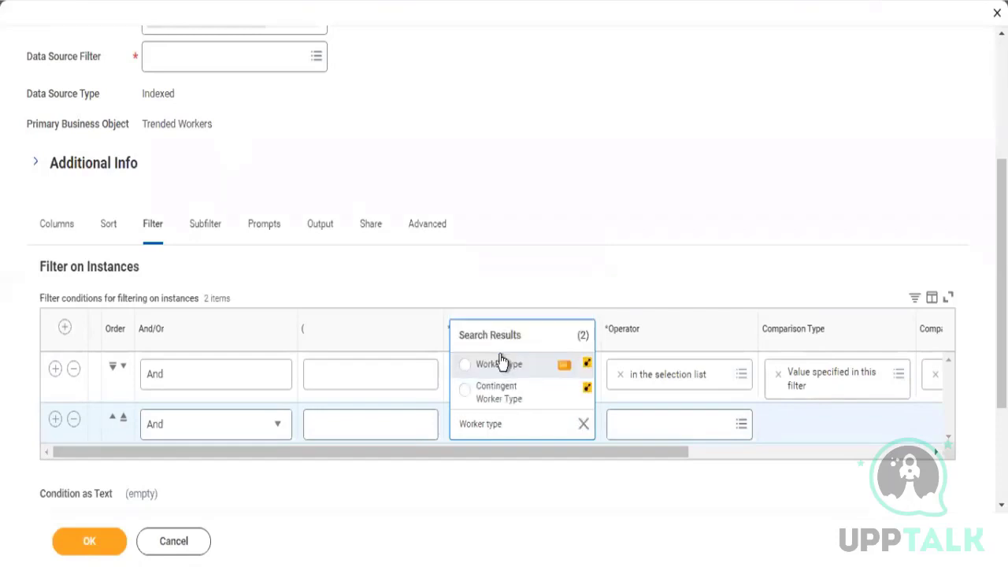
click(501, 366)
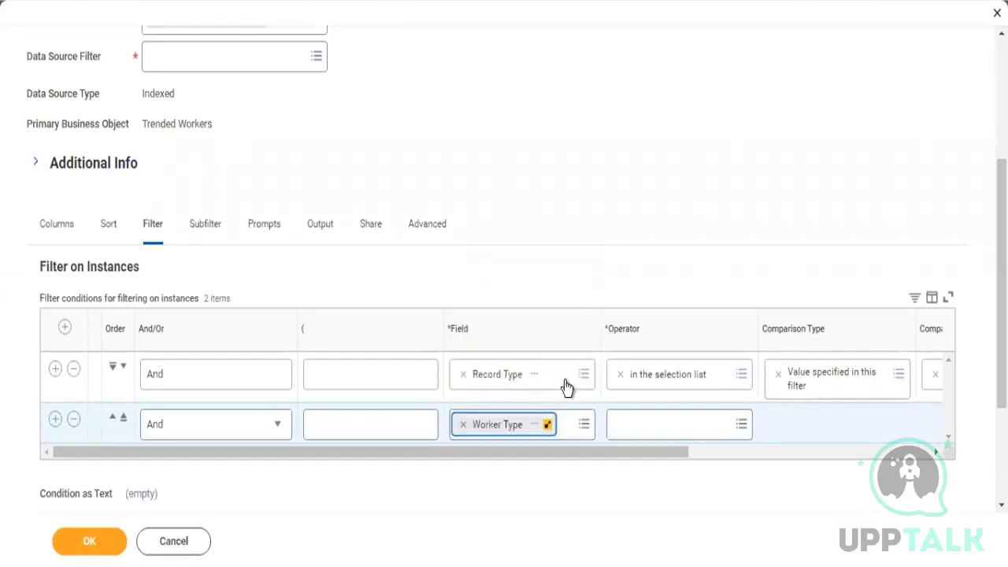
- Set the Worker Type condition's operator to "in the selection list" and its comparison value to Employee
click(661, 424)
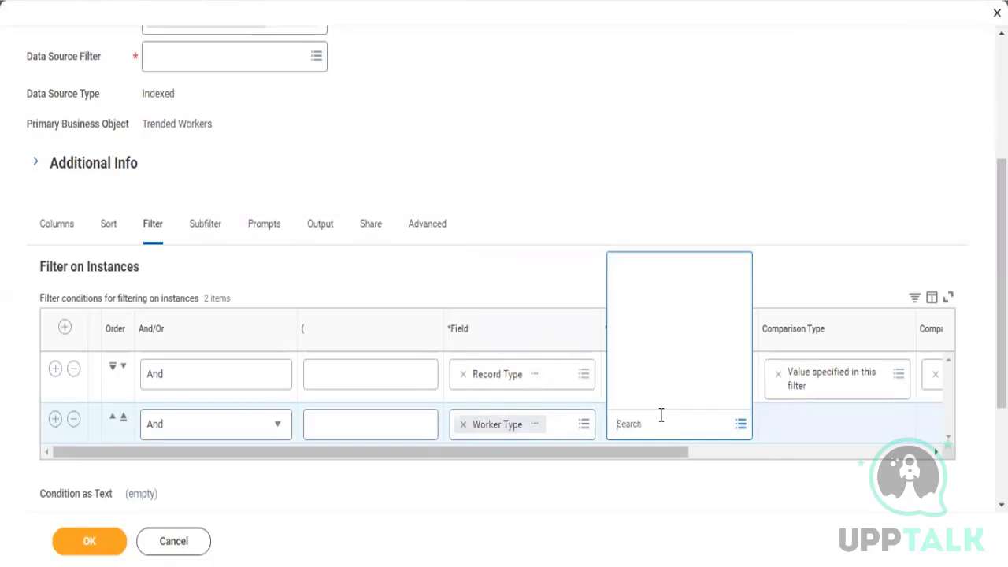
click(650, 372)
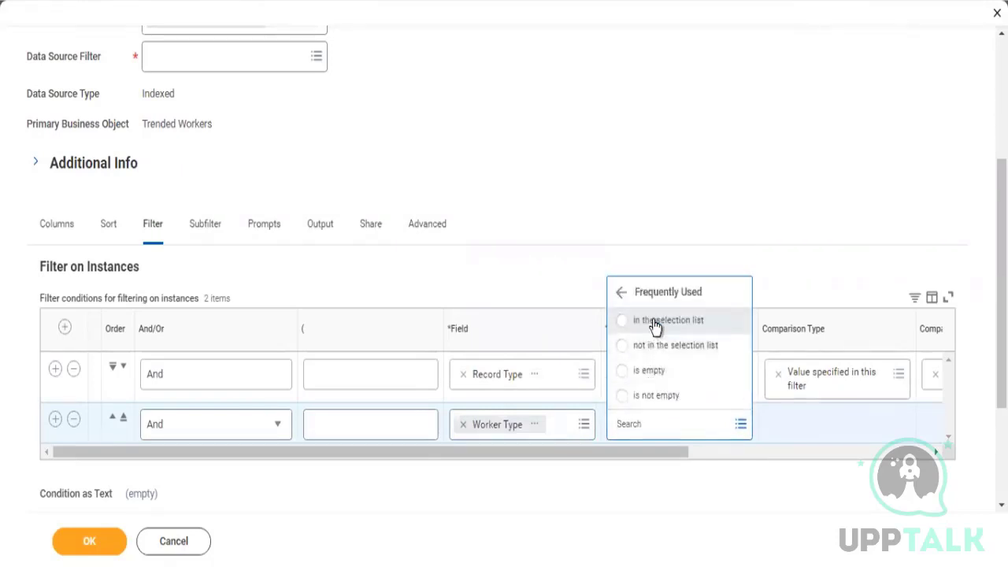
click(655, 321)
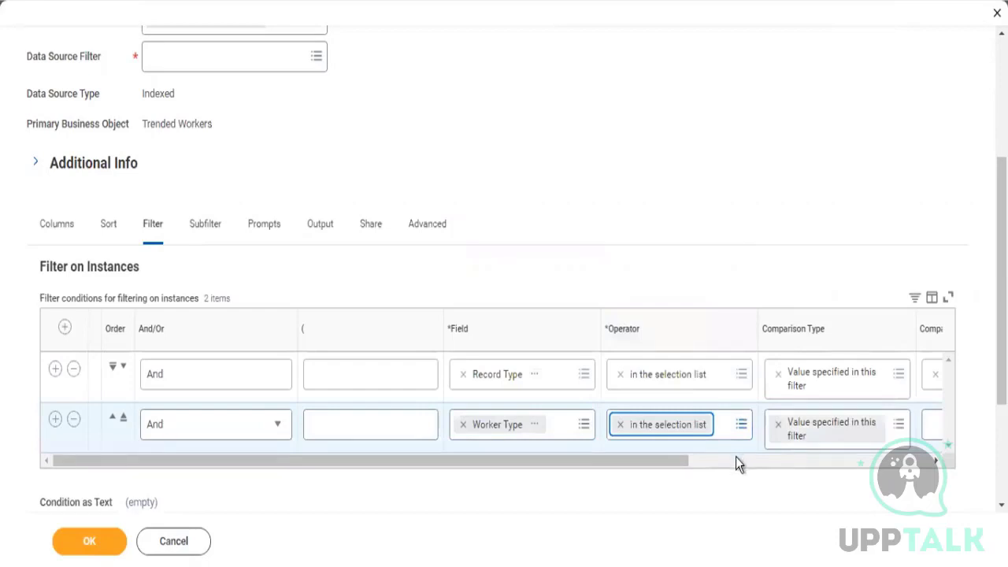
click(736, 457)
click(611, 429)
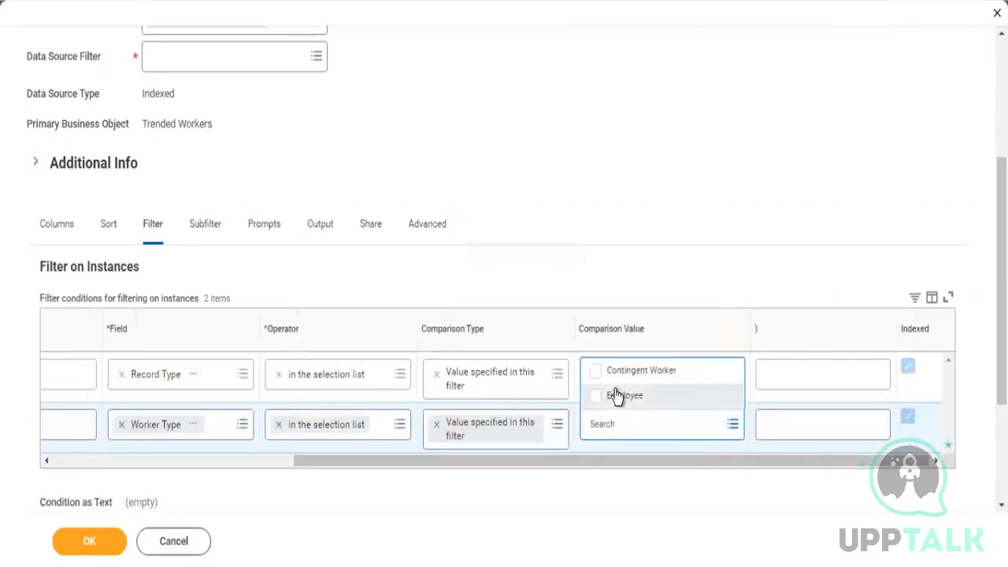
click(617, 396)
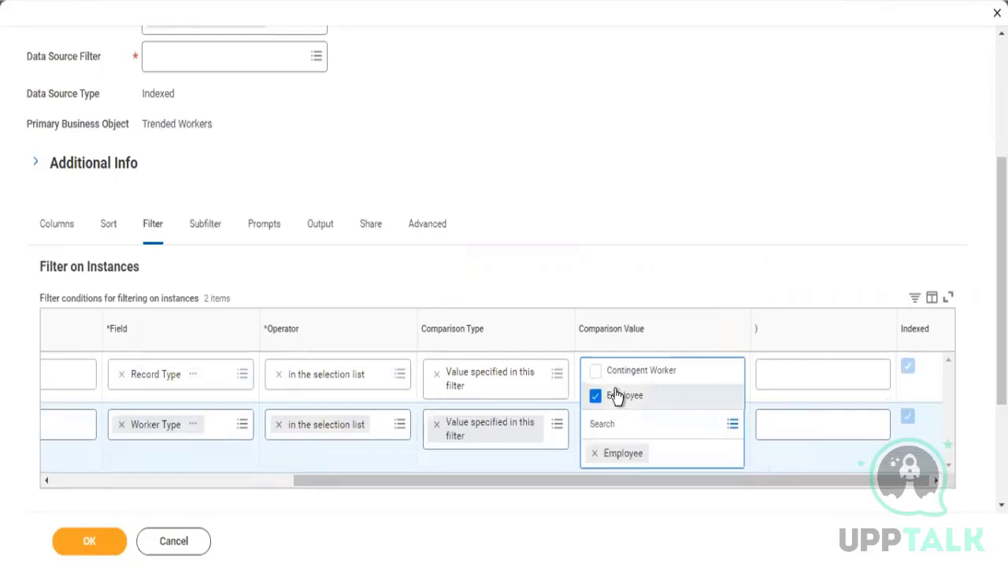
- Add a third instance filter condition, search its fields for "business process" and choose Business Process Type
click(277, 481)
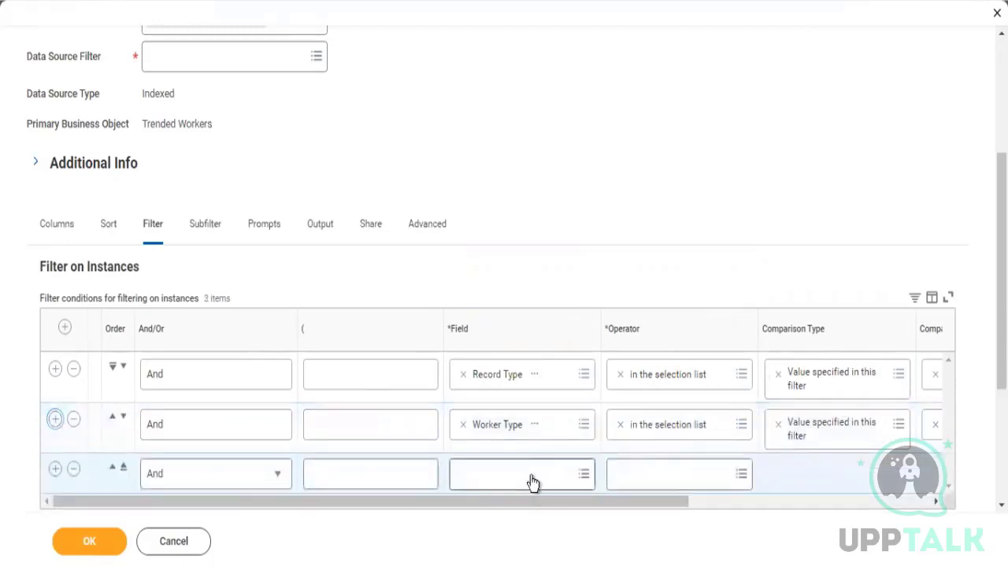
click(526, 476)
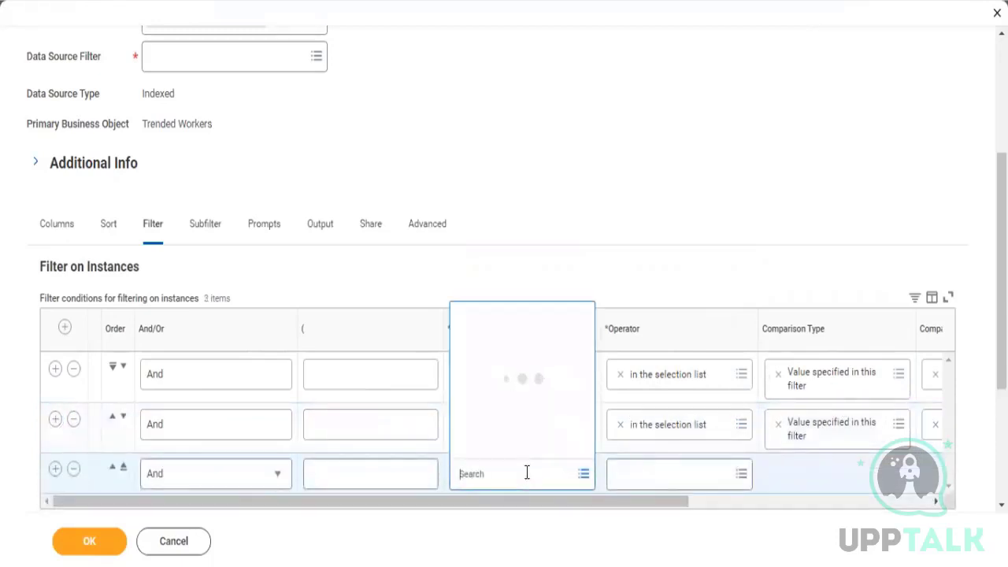
text(business pr)
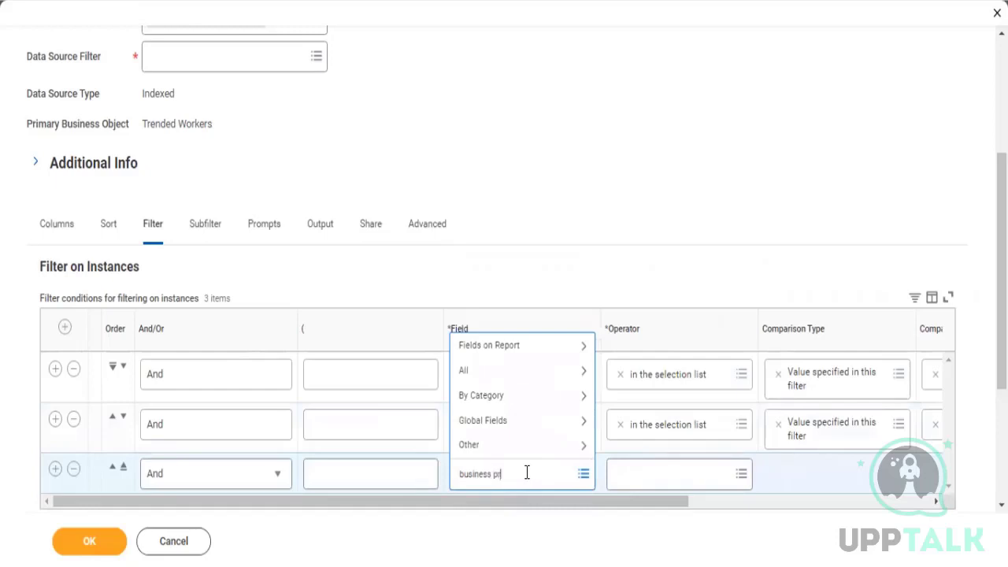
text(ocess)
key(Return)
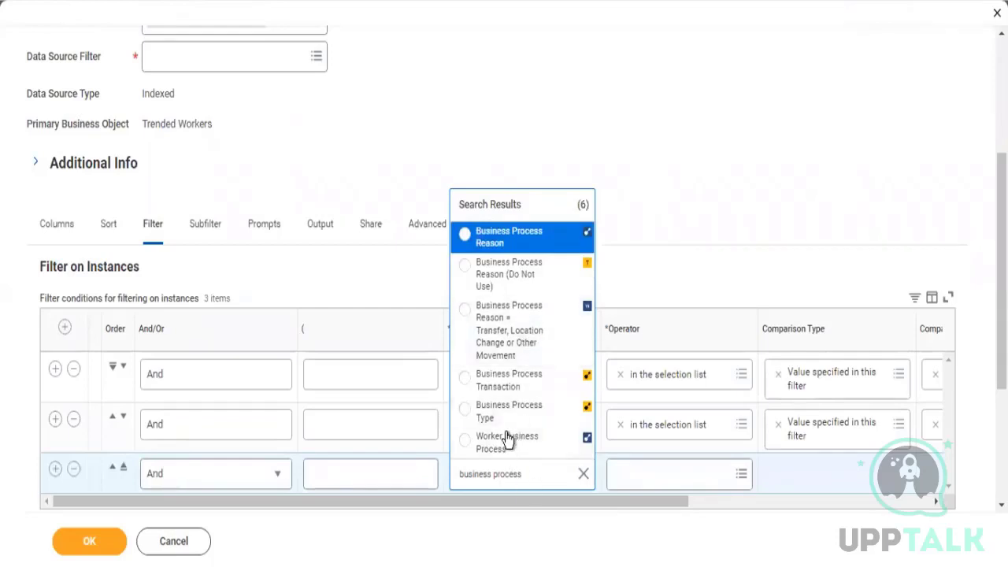
click(501, 407)
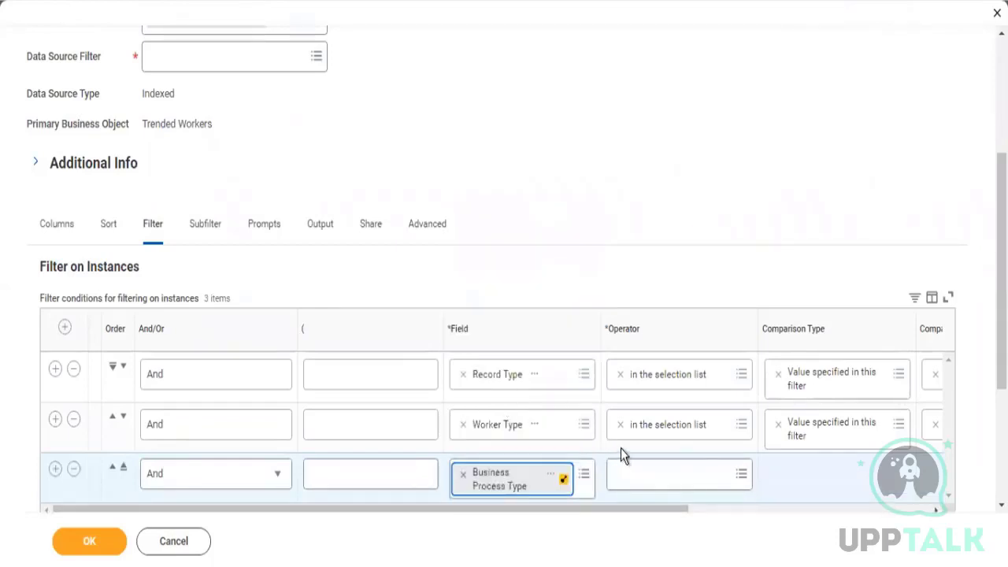
- Set the Business Process Type condition's operator to "in the selection list" and its comparison value to Termination
click(668, 477)
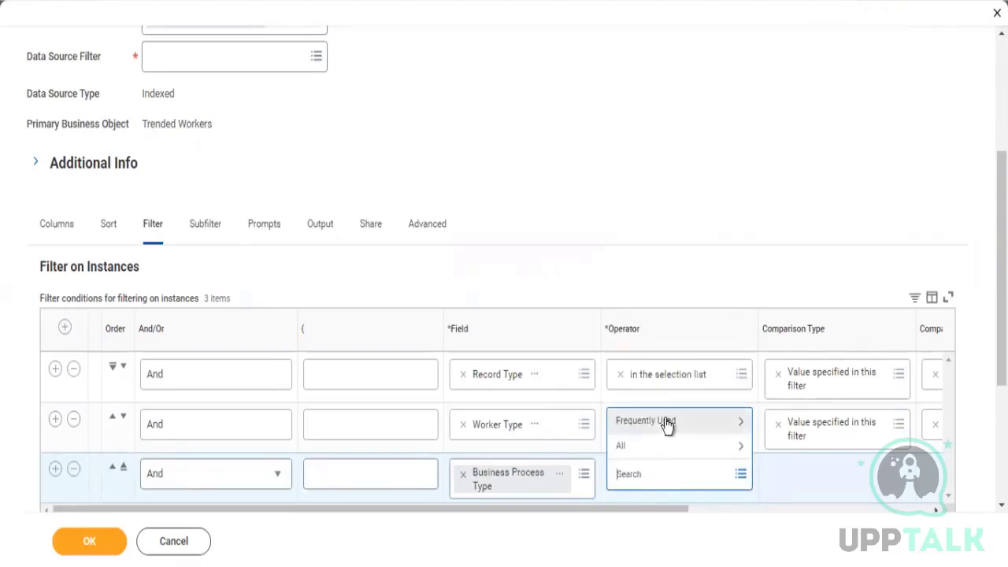
click(665, 423)
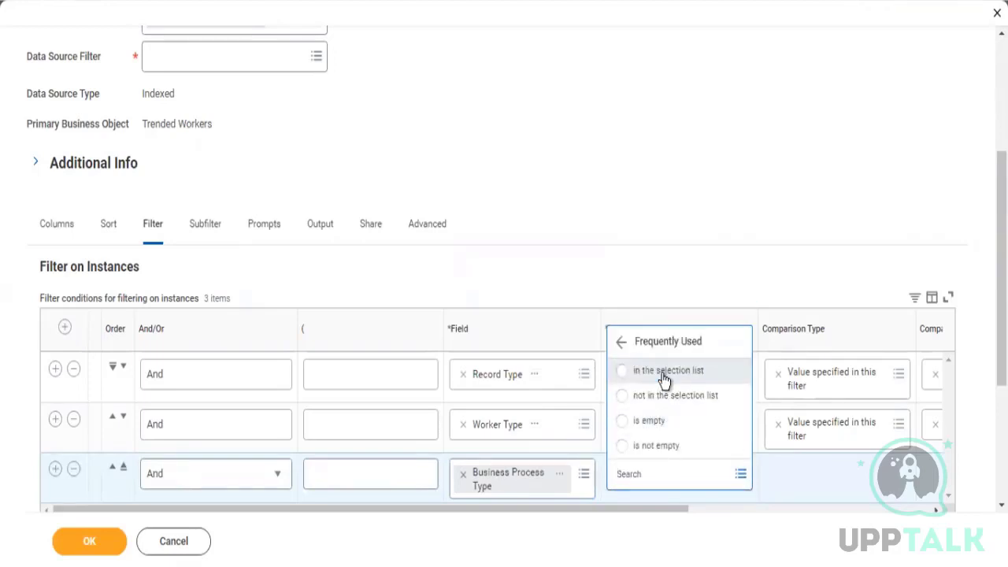
click(666, 372)
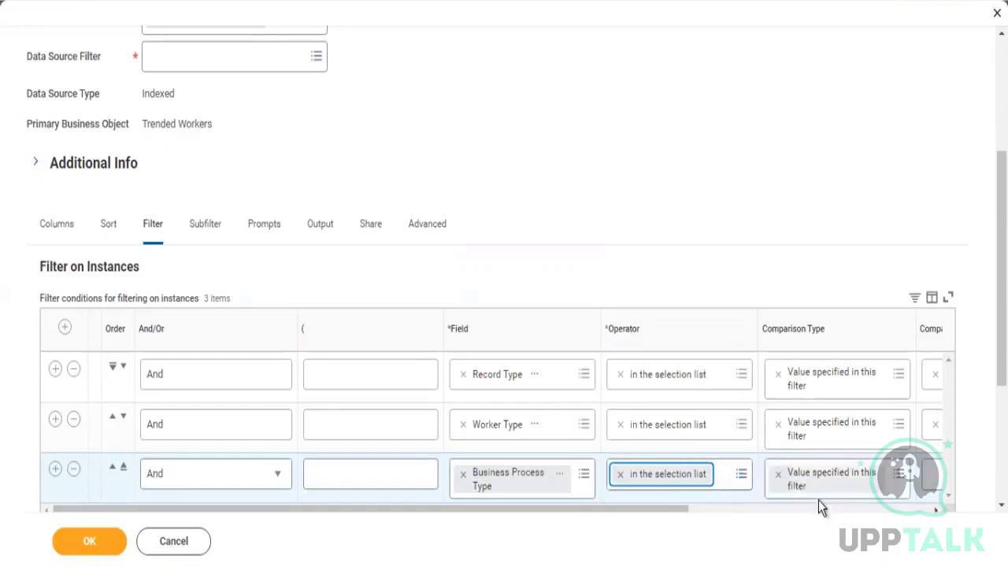
click(932, 477)
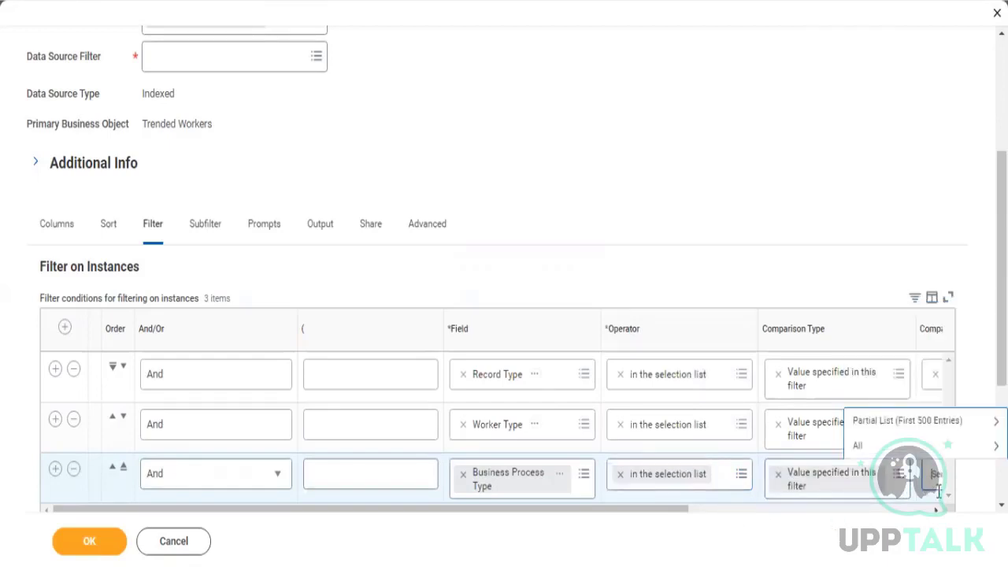
text(termi)
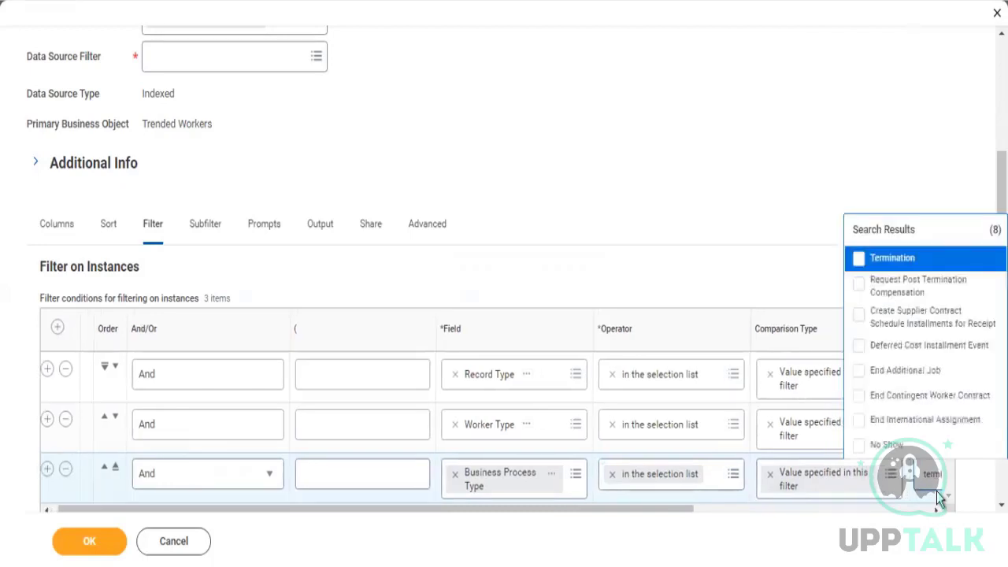
click(886, 260)
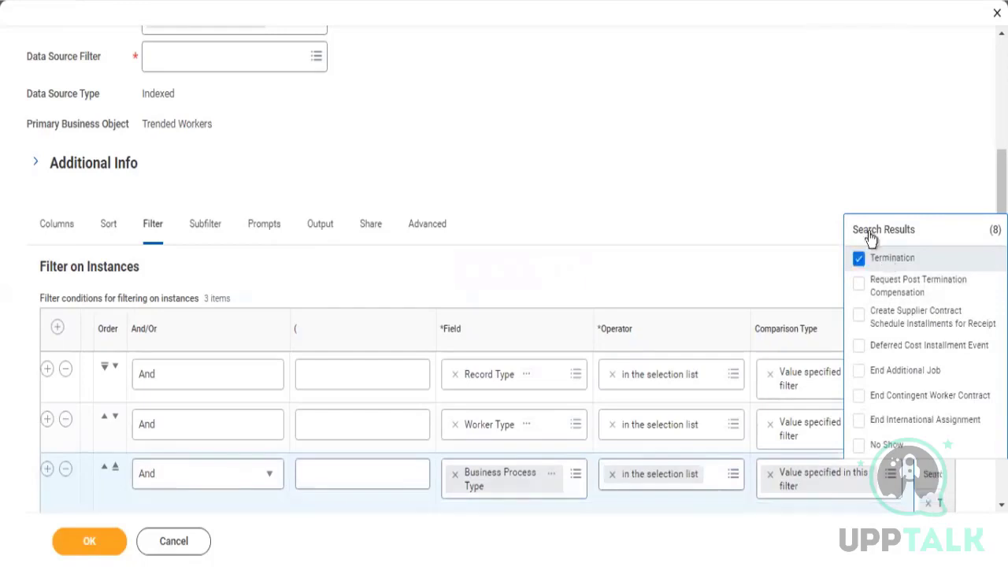
click(811, 207)
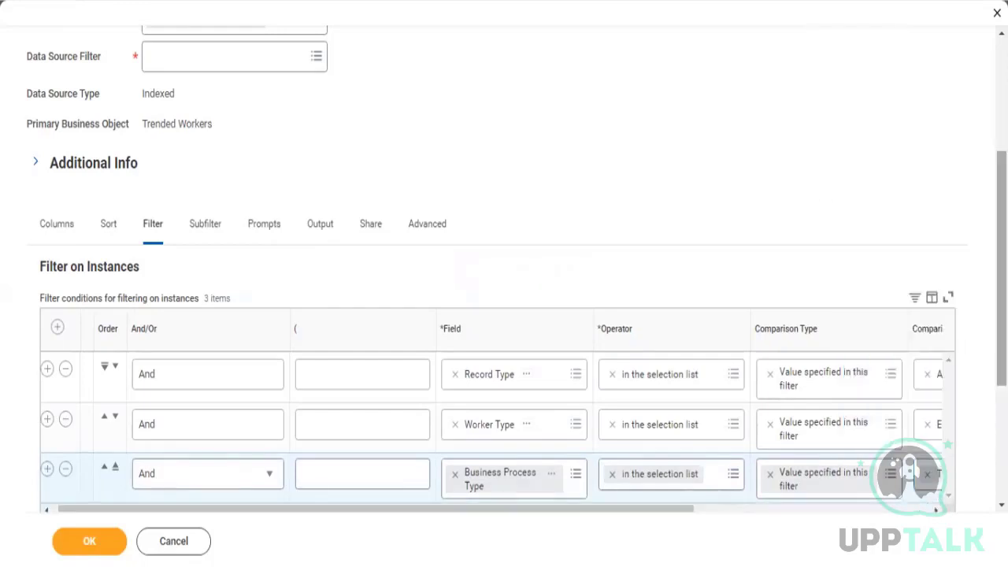
- Add a fourth instance filter condition, search its fields for "Record Date" and choose Record Date
scroll(31, 277, down, 3)
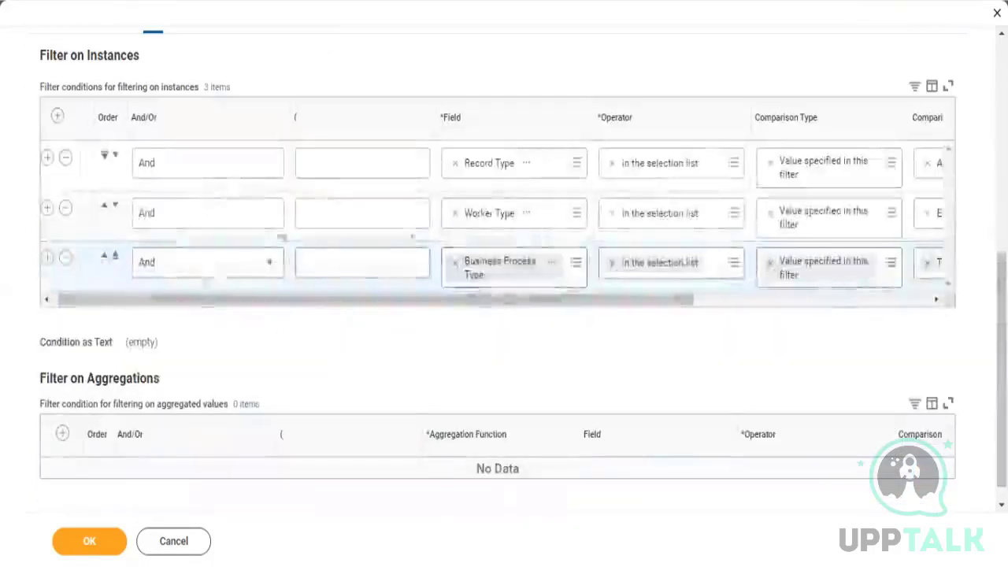
click(46, 259)
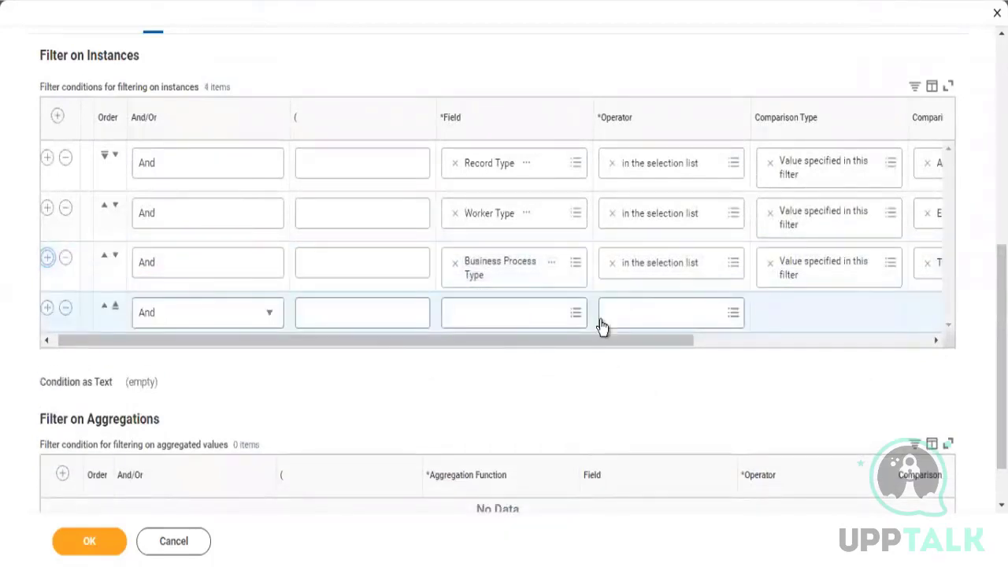
click(504, 321)
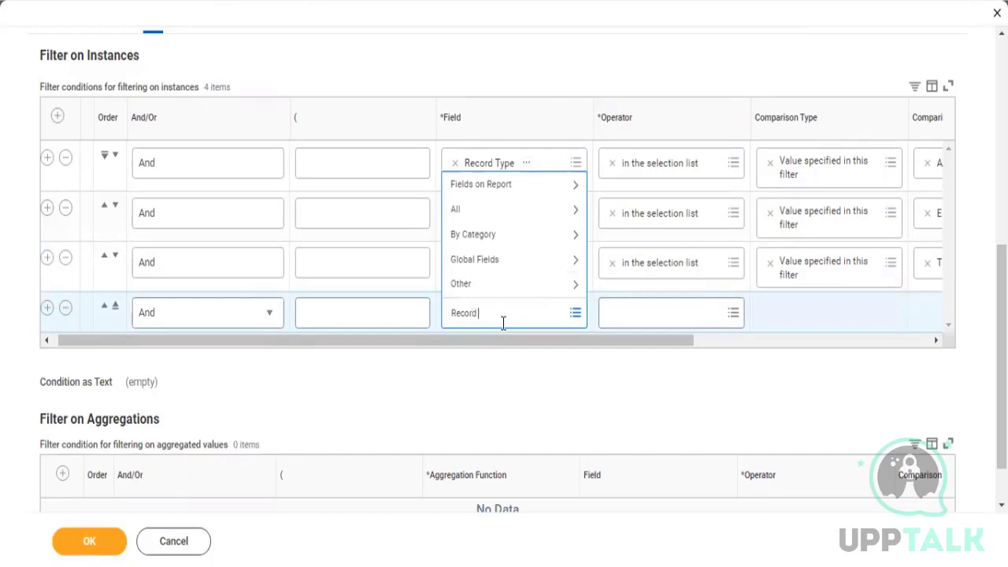
text(Record e)
key(Return)
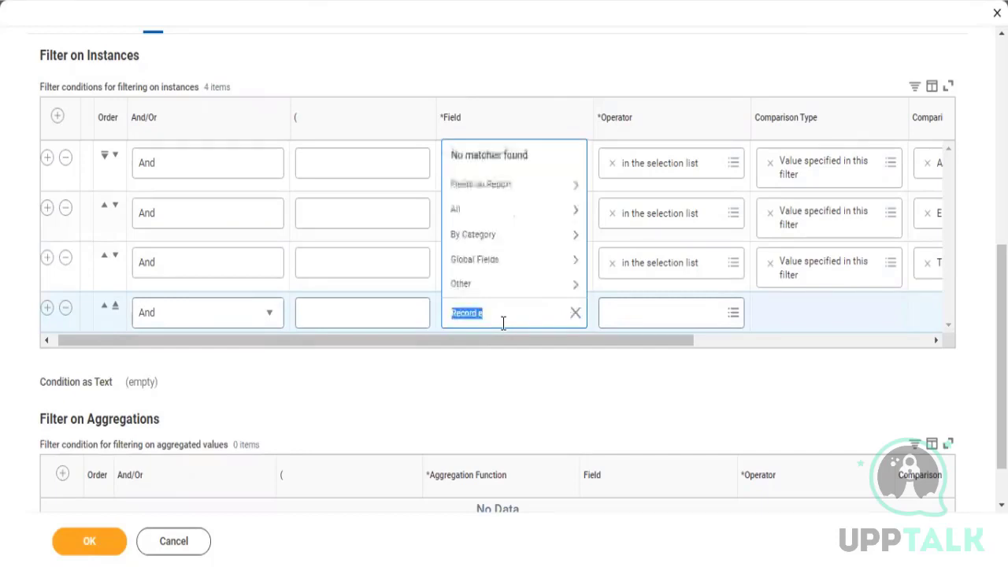
click(504, 321)
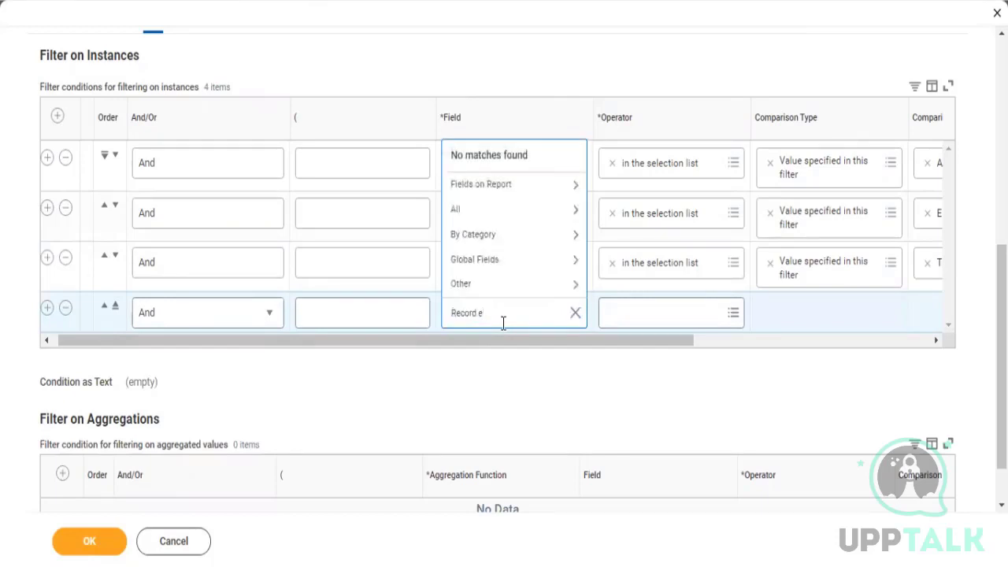
key(Return)
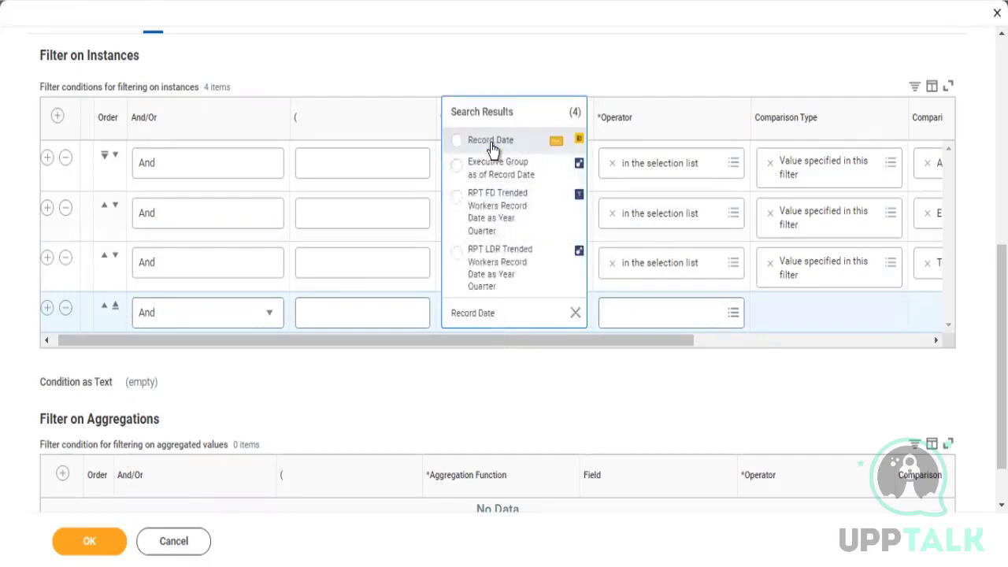
click(490, 147)
- Set the Record Date condition's operator to "greater than or equal to"
click(631, 319)
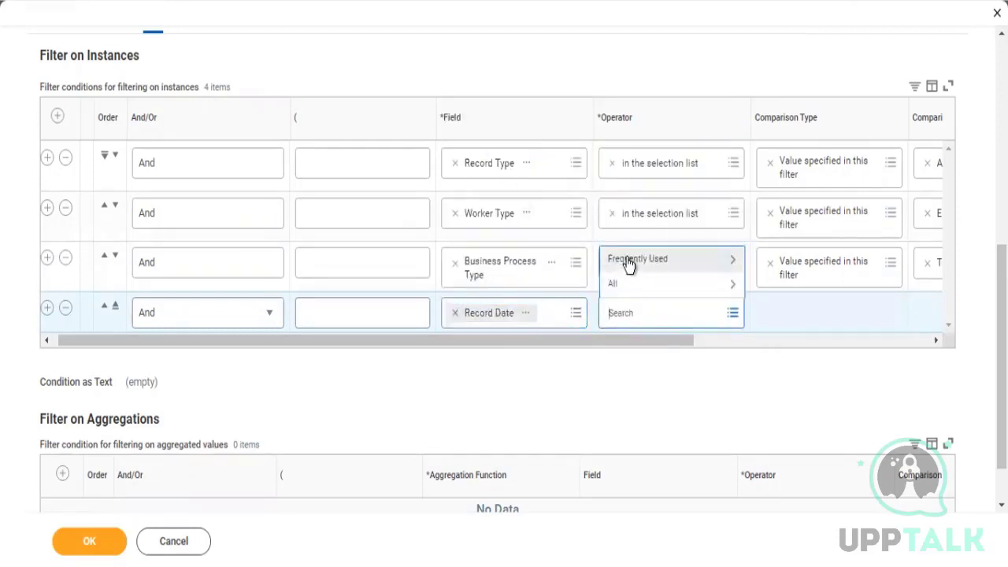
click(628, 266)
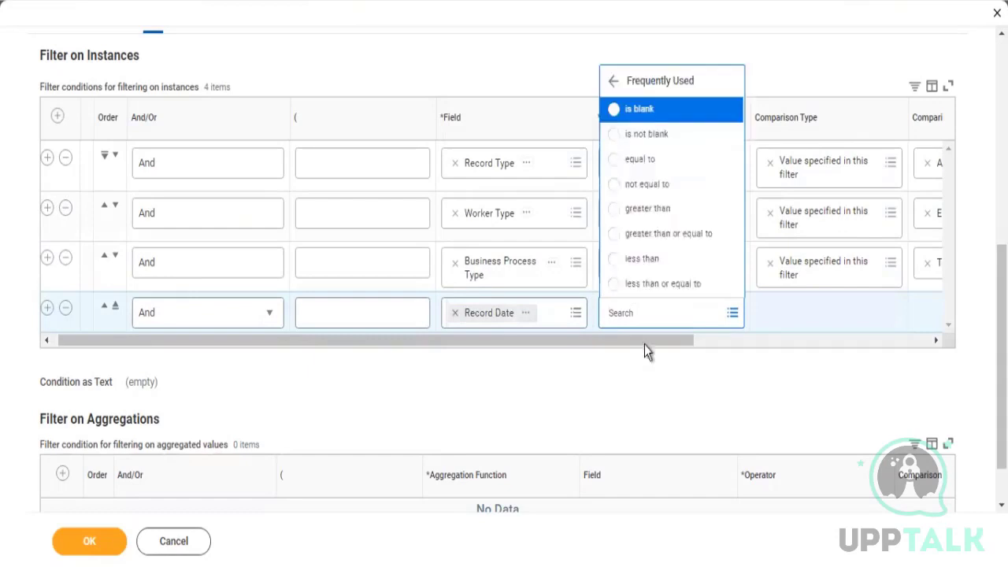
click(642, 231)
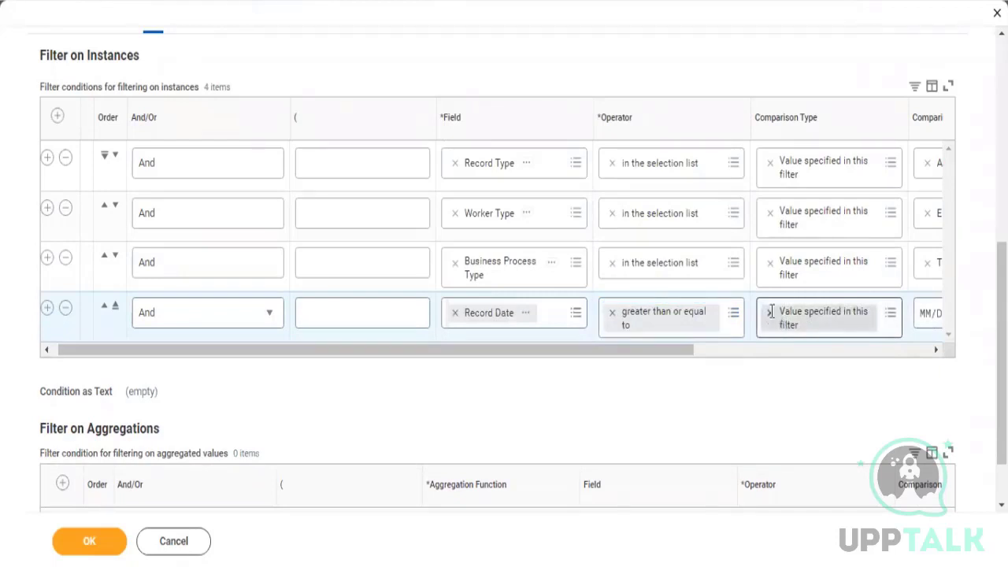
- Set the Record Date condition's comparison type to "Prompt the user for the value and ignore the filter condition if the value is blank"
click(770, 318)
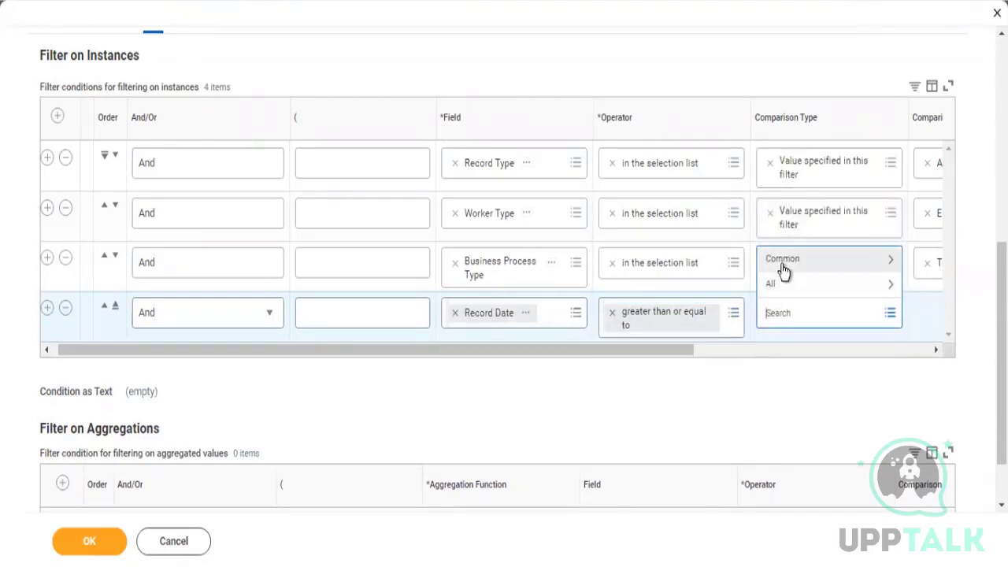
click(781, 264)
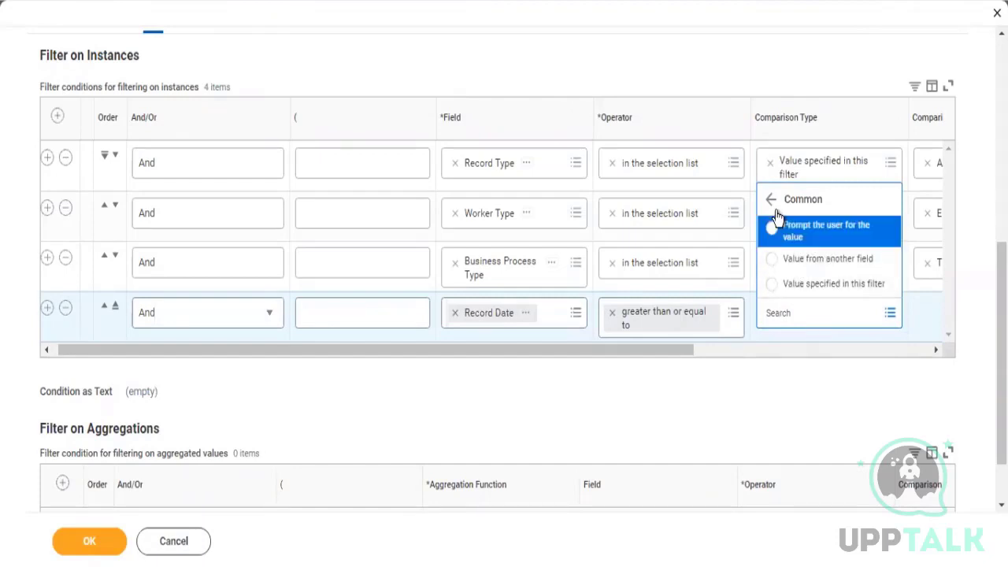
click(771, 201)
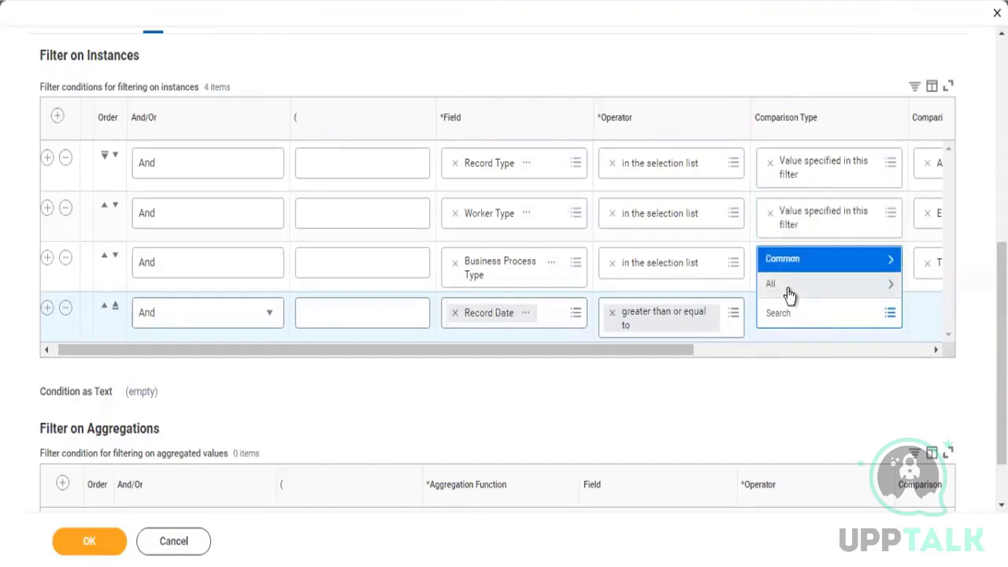
click(787, 288)
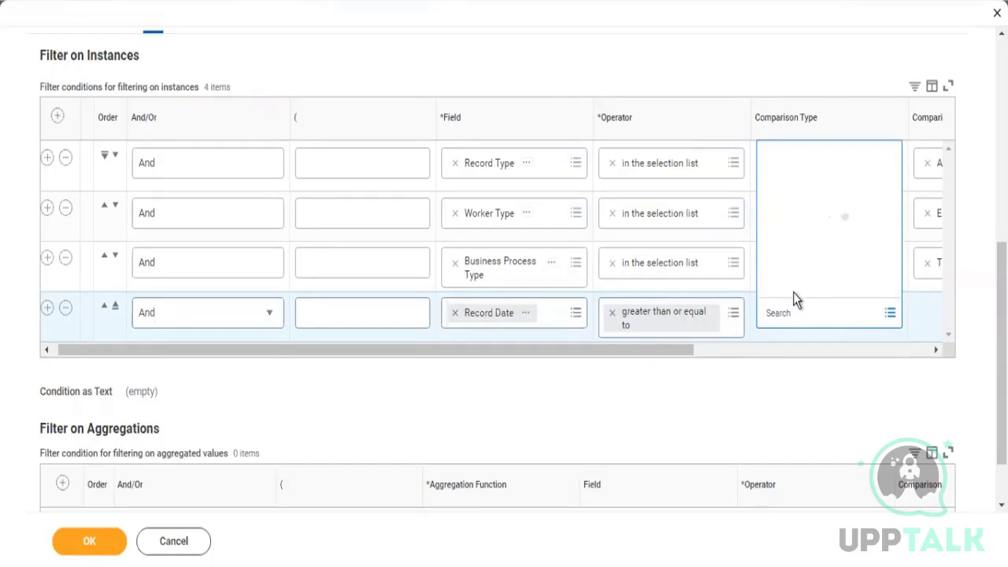
click(797, 215)
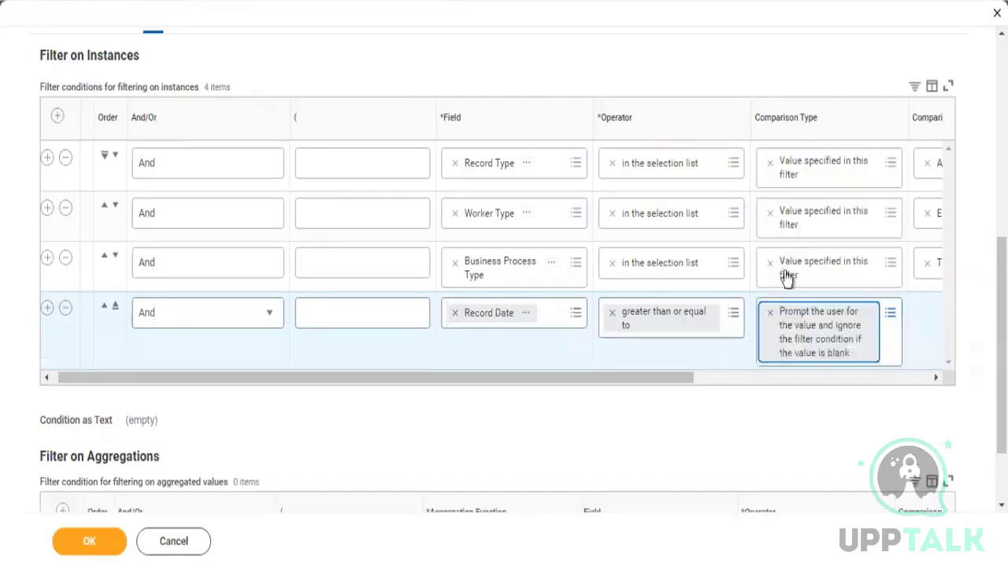
click(770, 380)
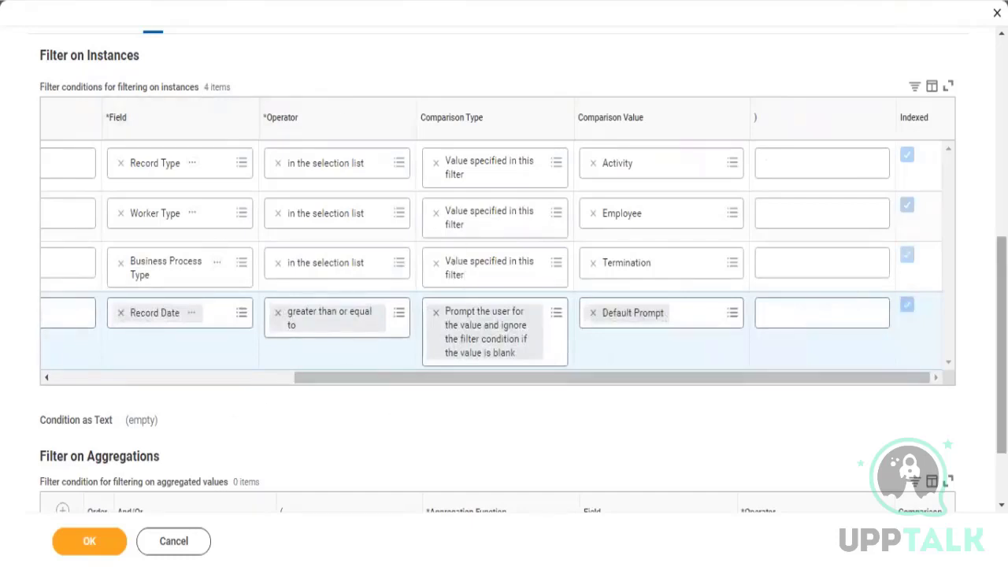
- Populate the report's undefined prompt defaults and move Time Series Start Date above Time Series End Date
scroll(1000, 331, up, 2)
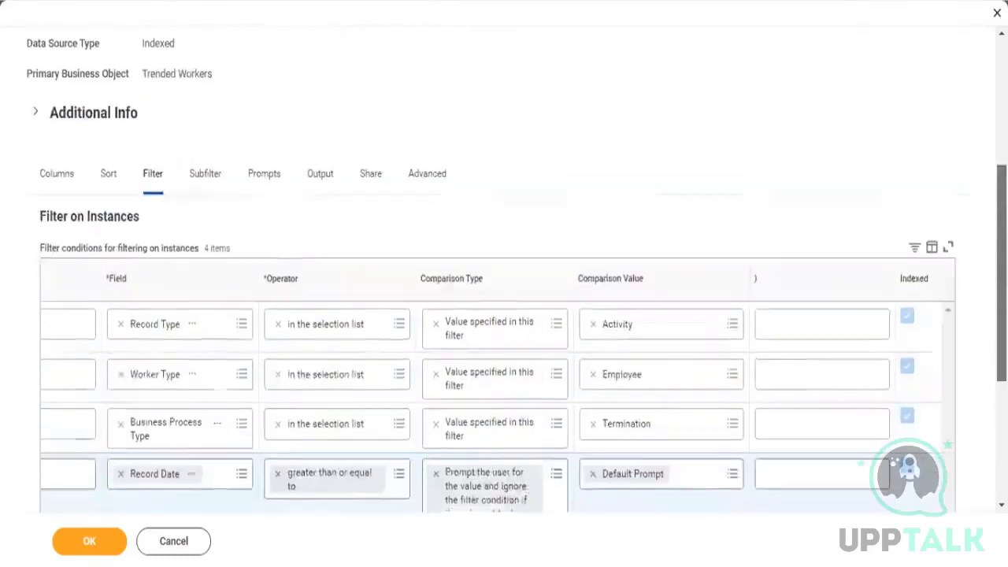
click(256, 194)
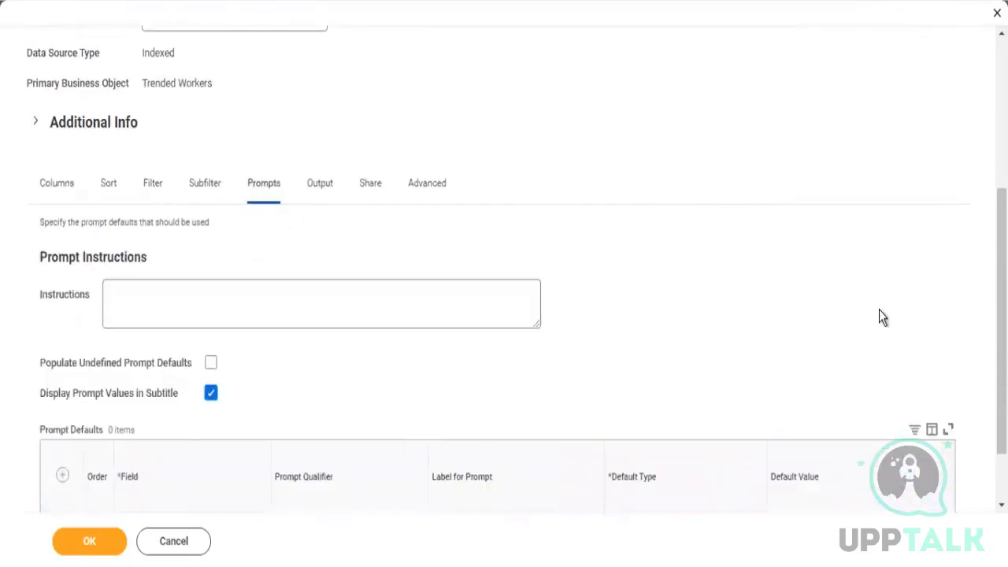
scroll(724, 270, down, 1)
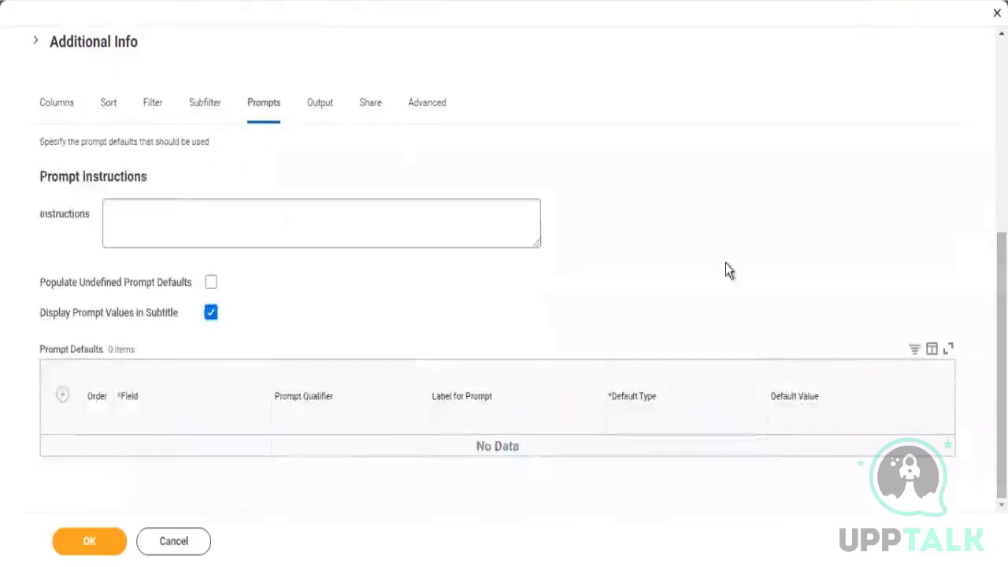
click(211, 282)
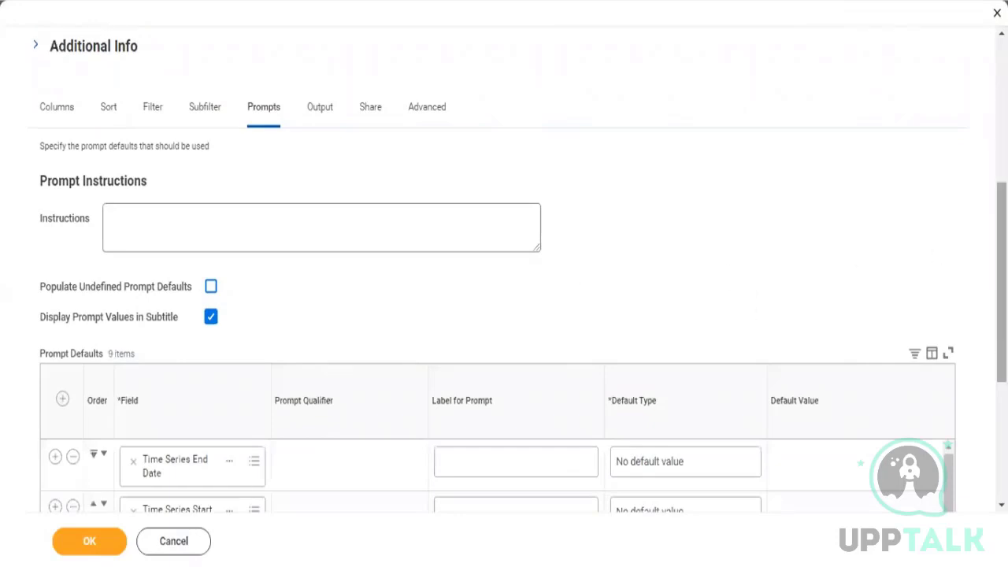
scroll(892, 241, down, 4)
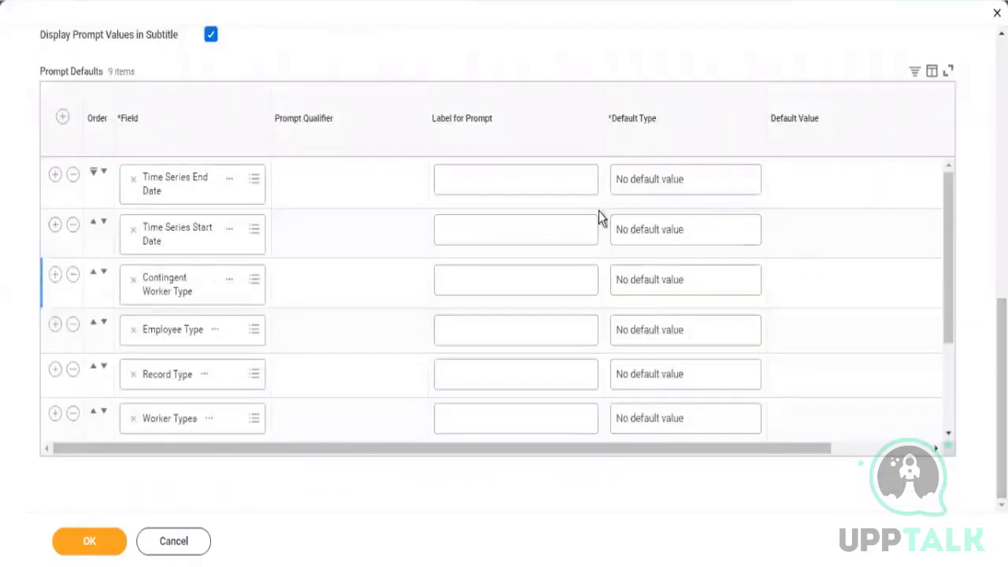
click(94, 225)
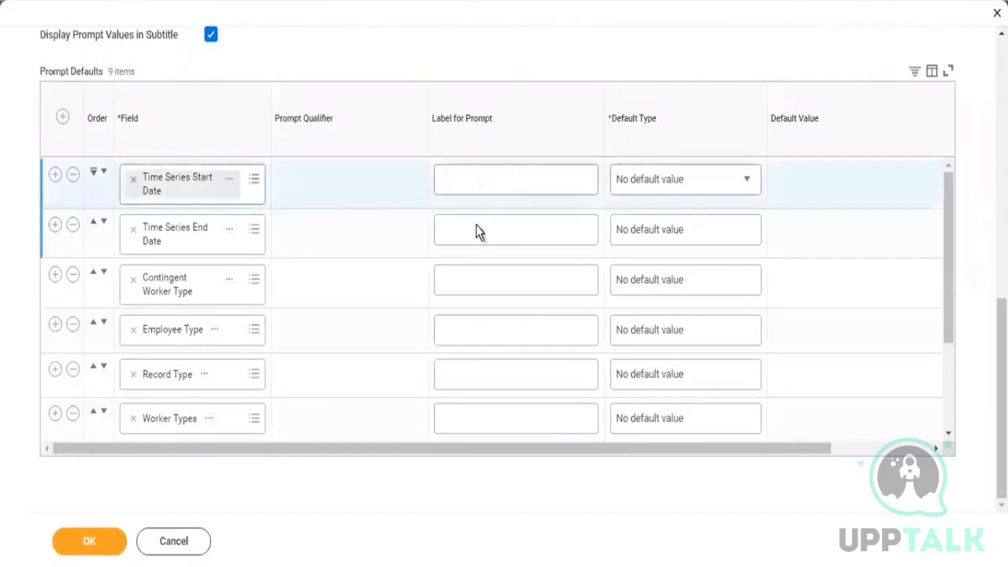
- Keep the Contingent Worker Type prompt at "No default value" and enable Do Not Prompt at Runtime for it
click(652, 289)
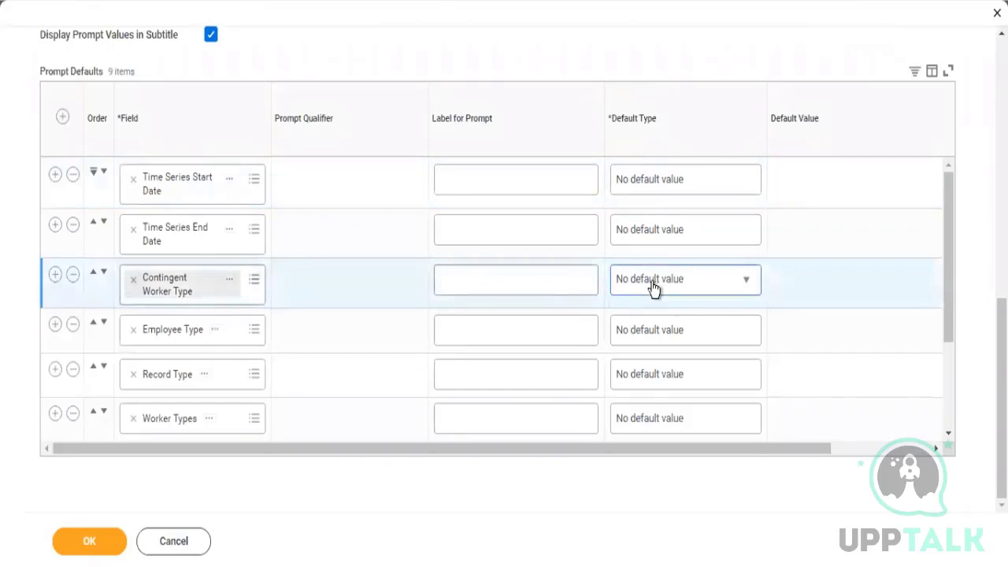
click(652, 289)
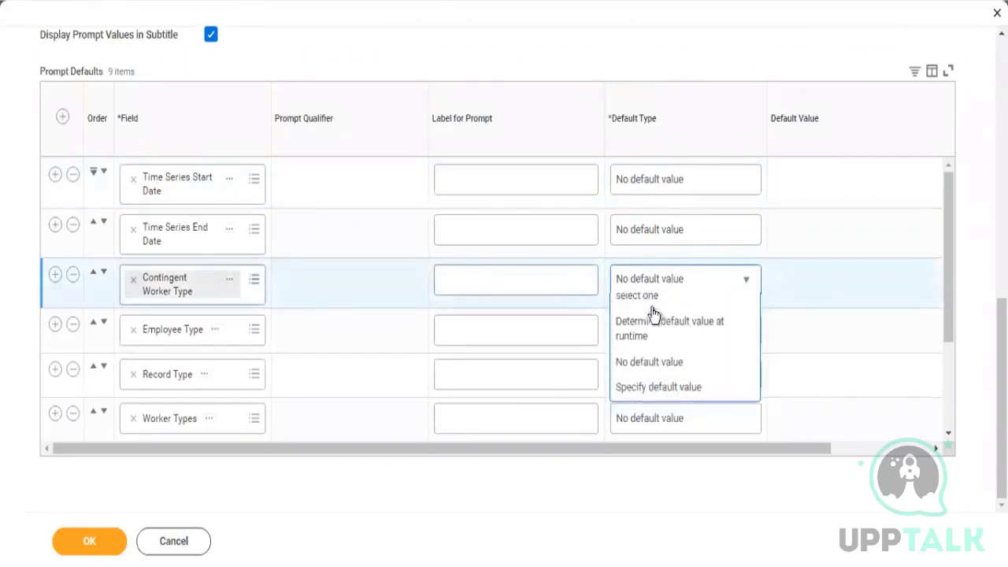
click(657, 360)
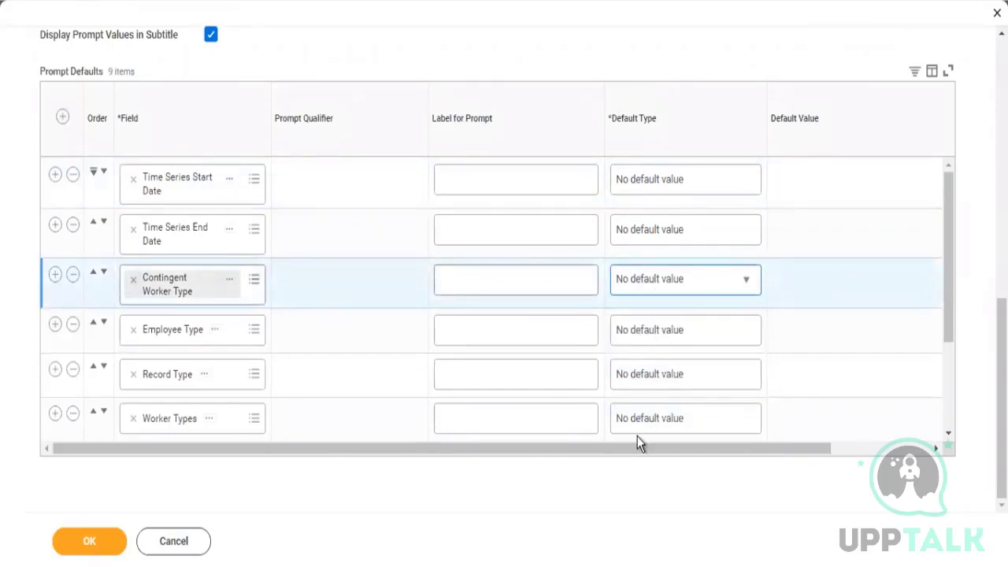
drag(634, 450, 819, 448)
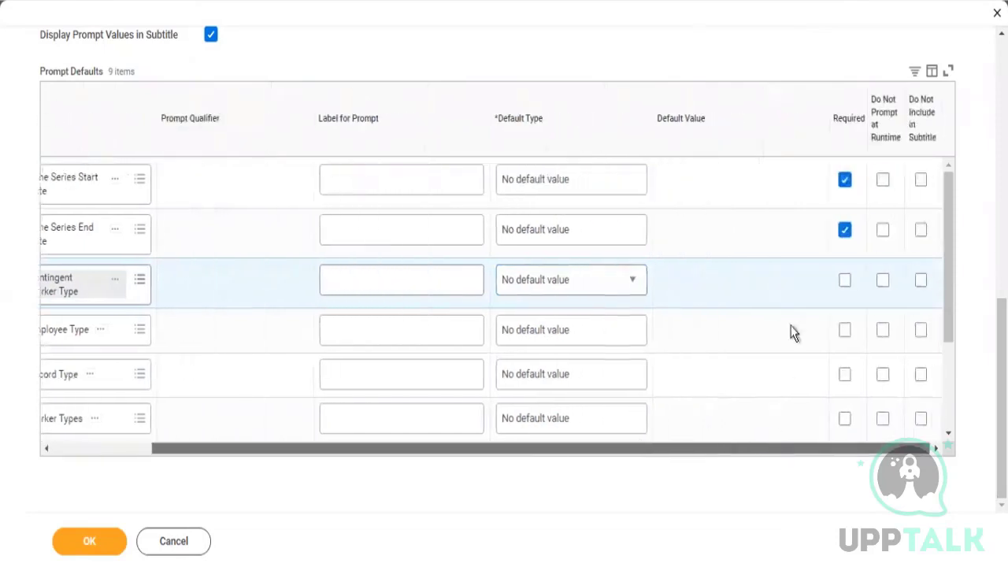
click(883, 282)
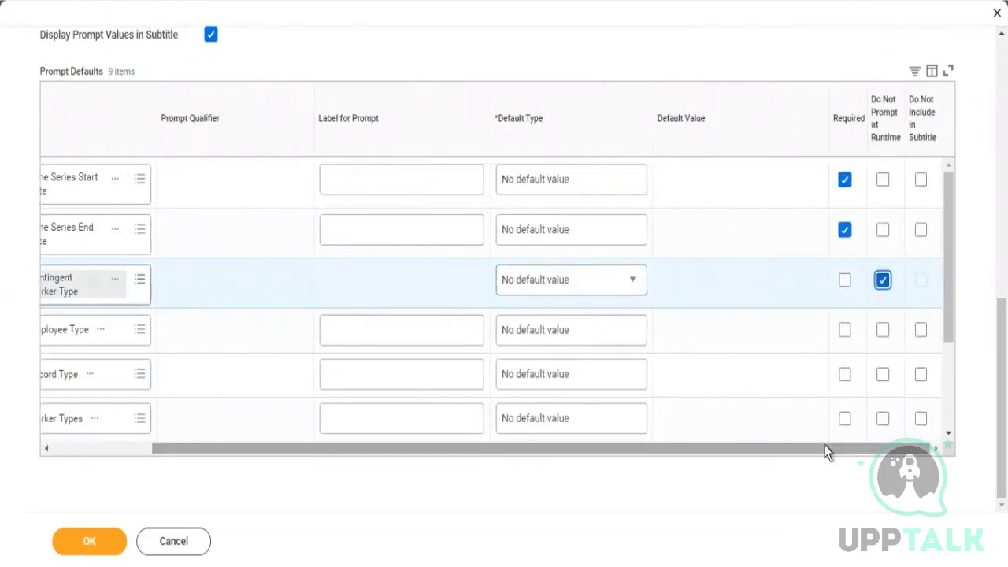
- Set the Employee Type prompt's default type to "Specify default value" and its default value to Regular
drag(826, 449, 661, 461)
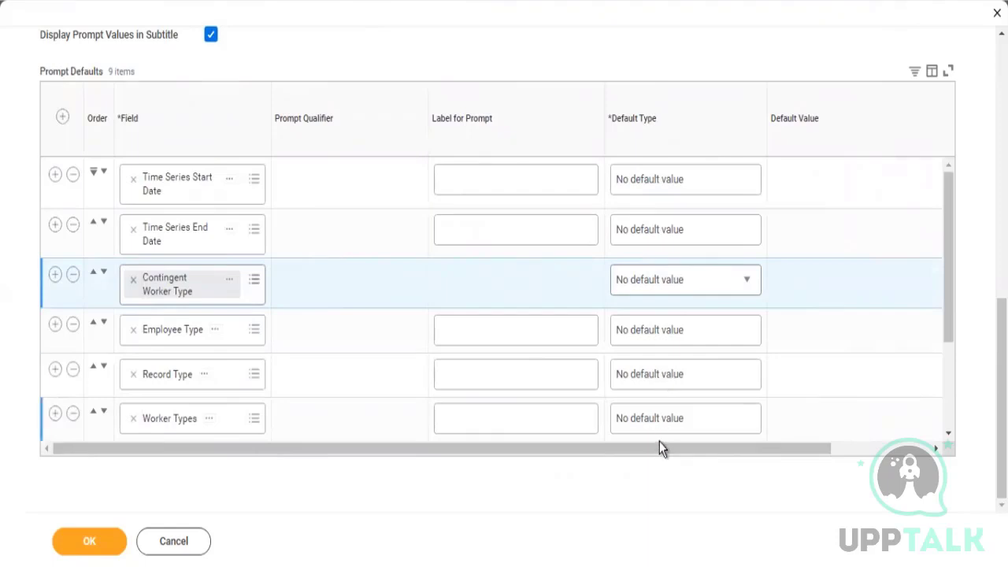
drag(659, 451, 658, 452)
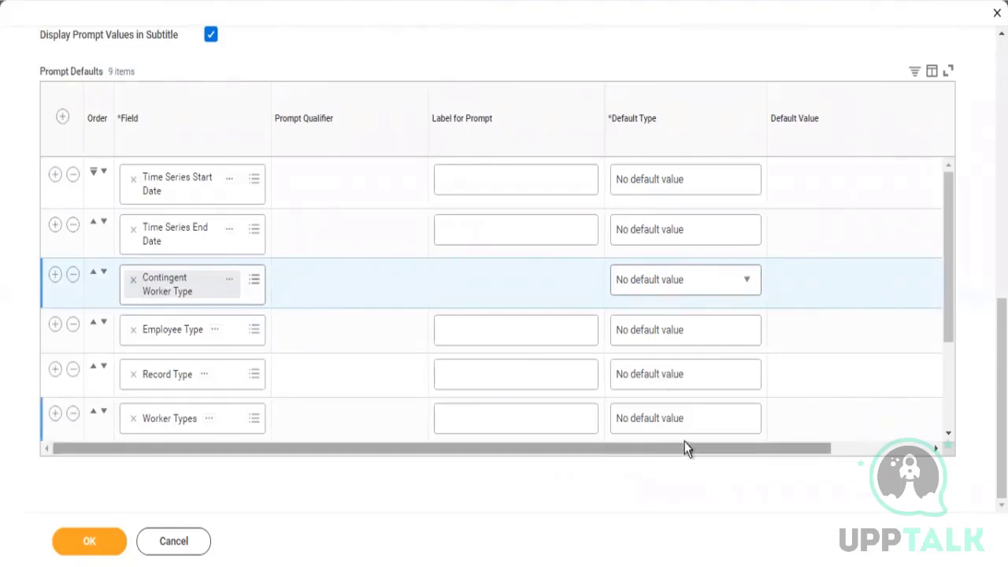
click(647, 329)
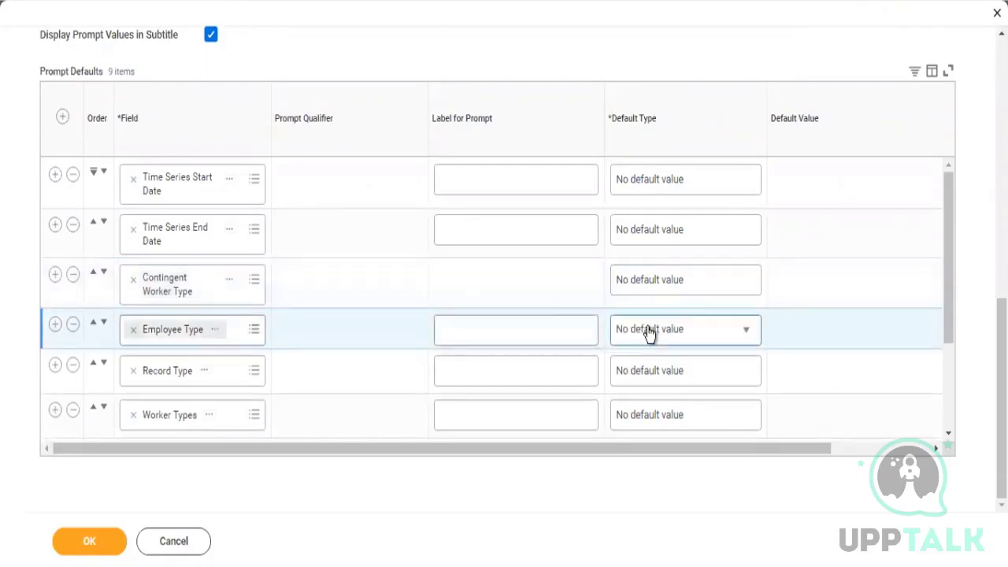
click(648, 331)
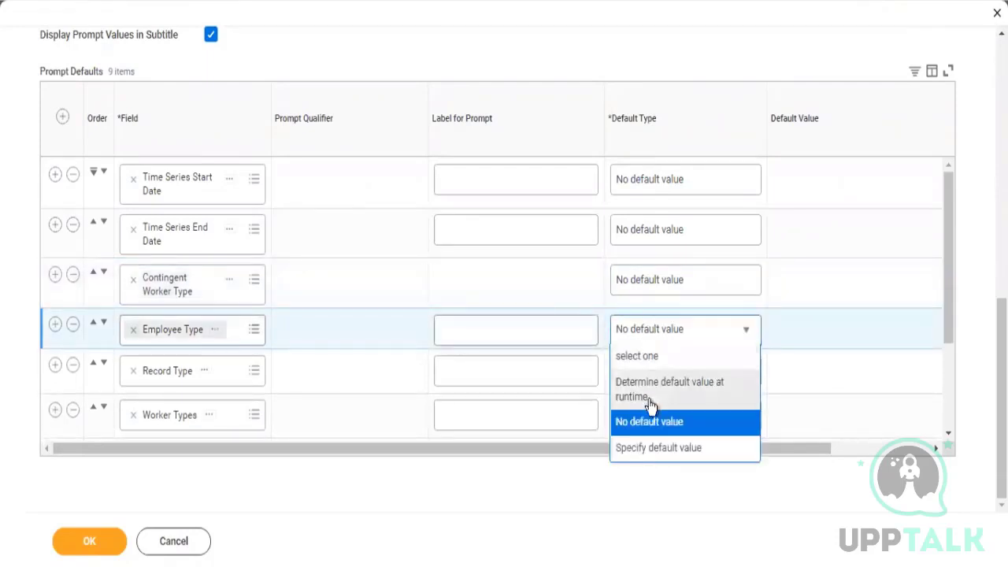
click(654, 447)
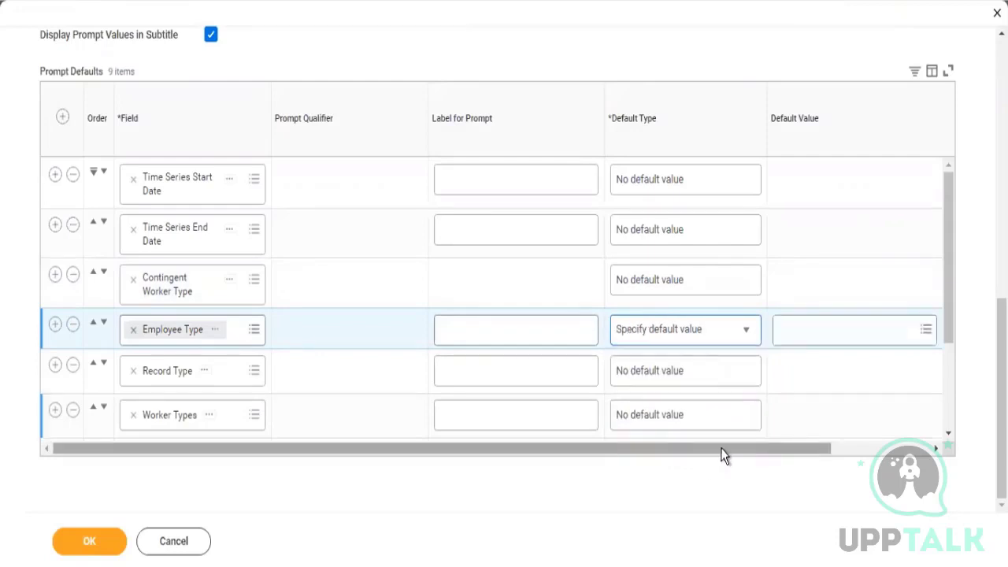
click(797, 334)
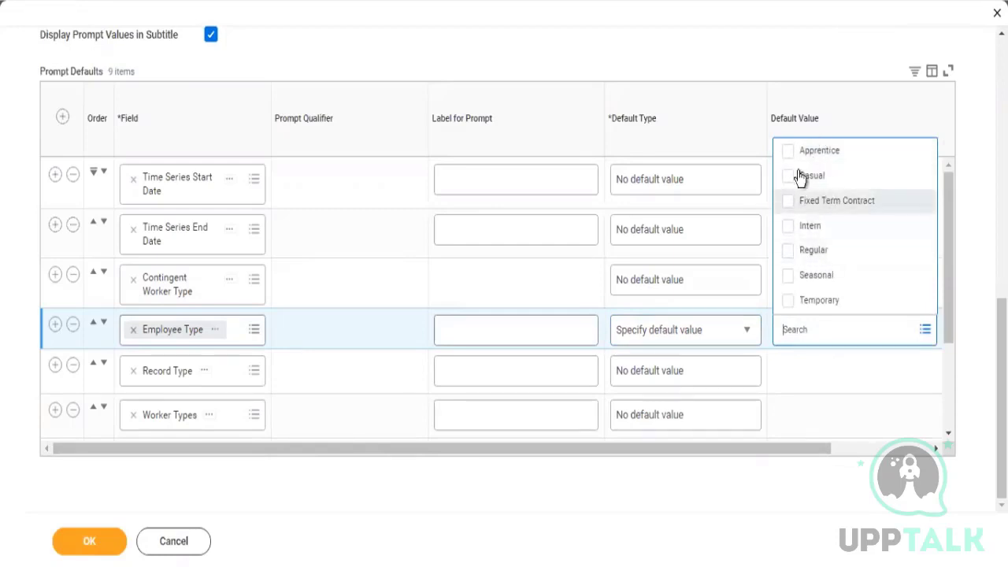
click(795, 252)
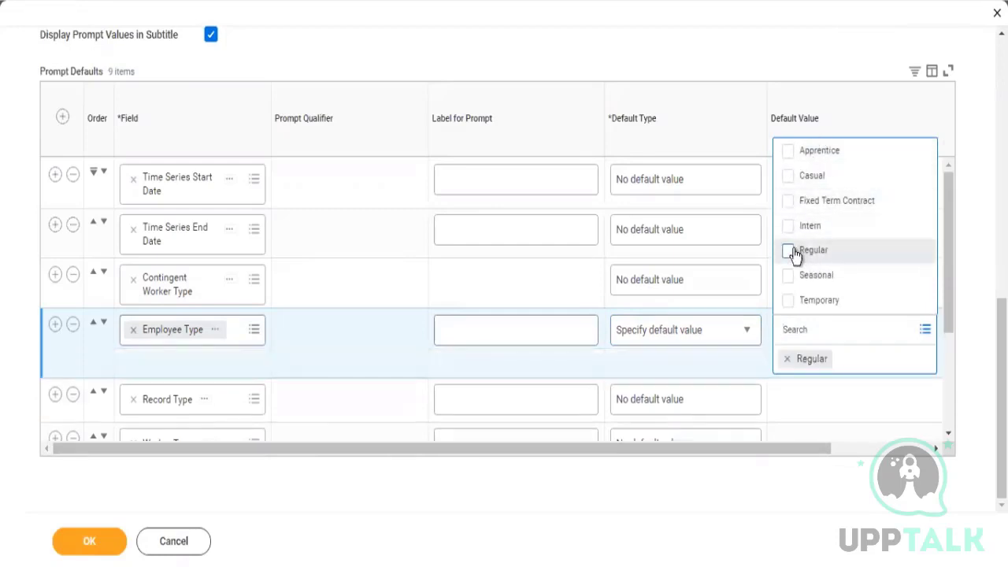
click(707, 61)
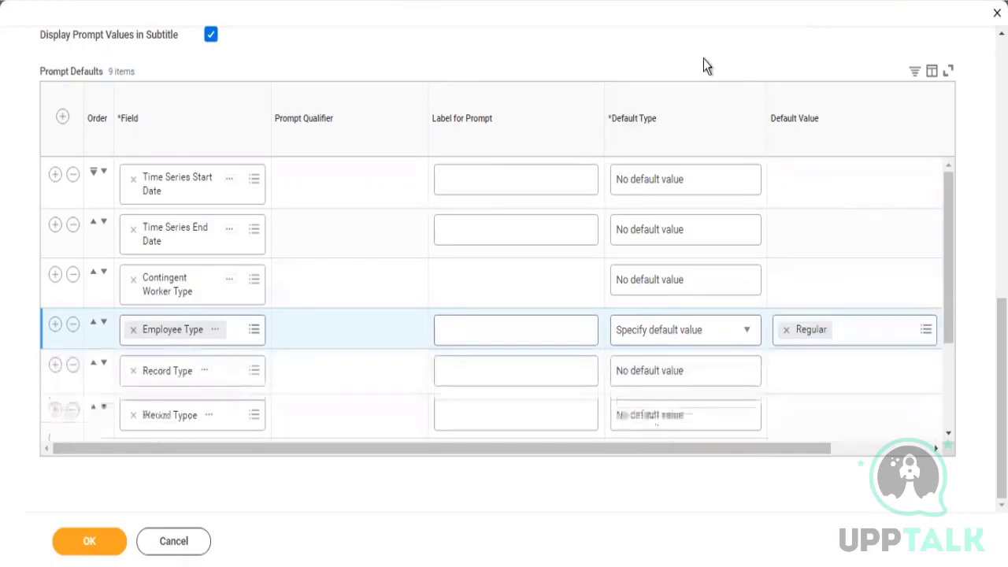
- Enable Do Not Prompt at Runtime for the Record Type and Worker Types prompts, leaving both at "No default value"
click(675, 375)
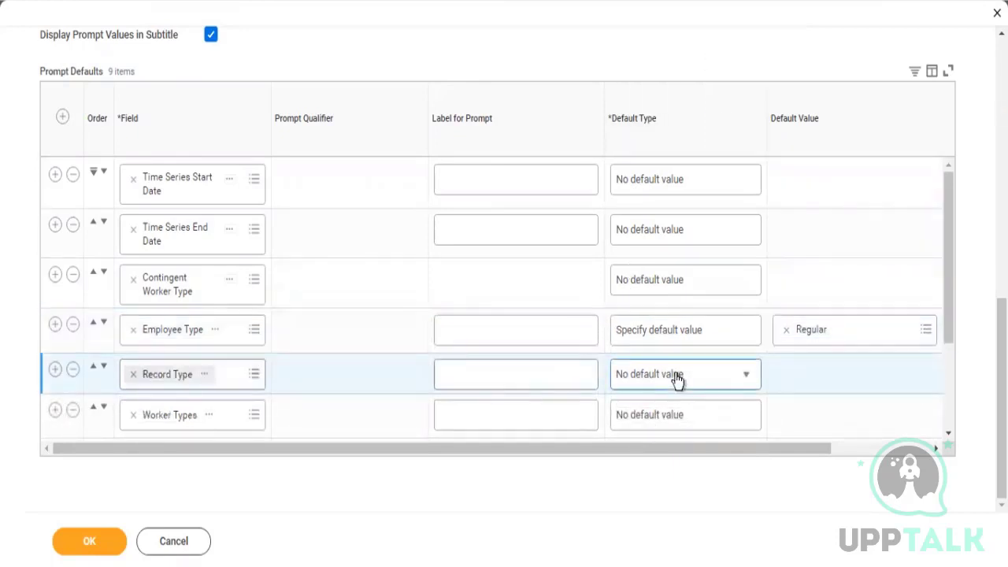
click(864, 450)
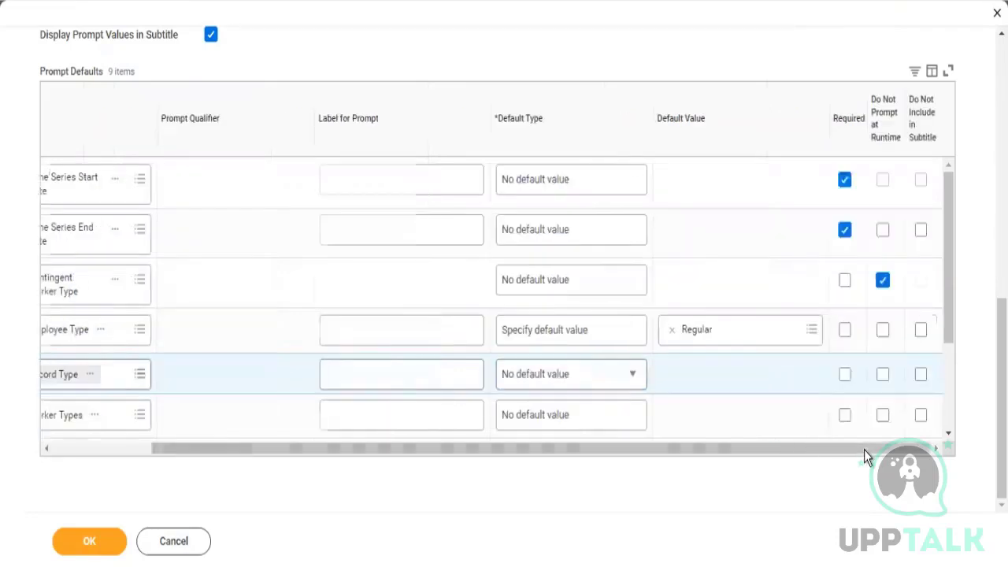
click(882, 374)
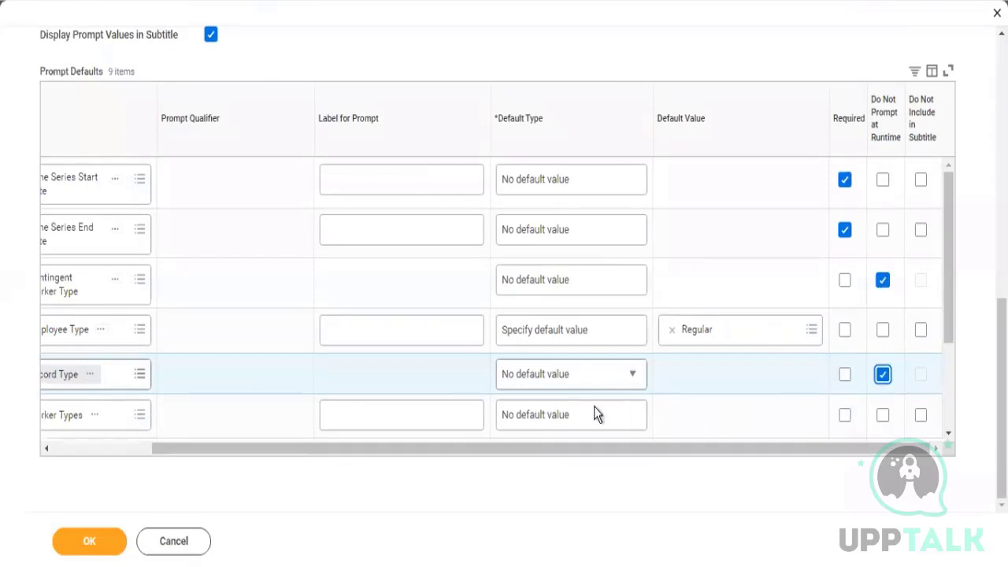
click(882, 415)
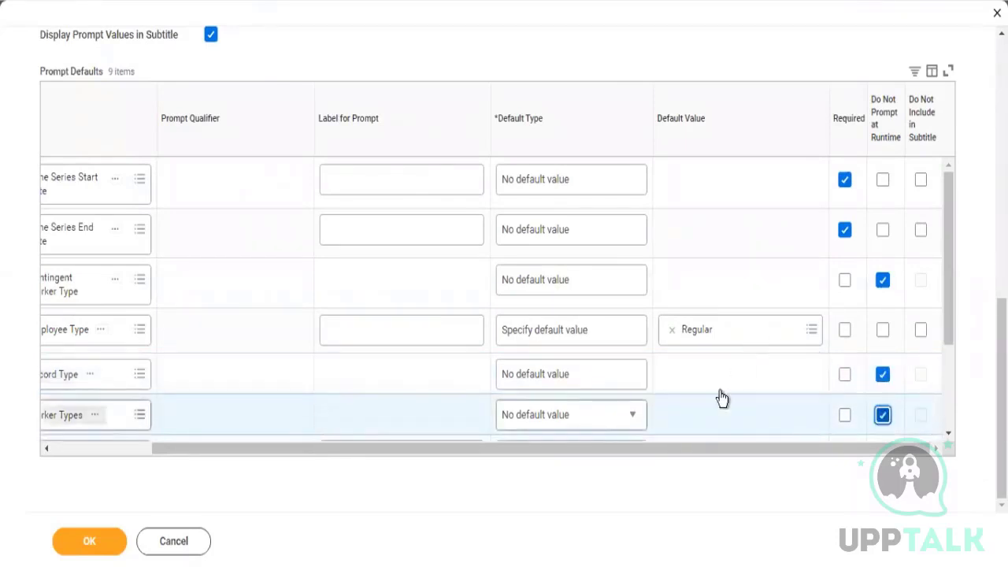
- Enable Do Not Prompt at Runtime for the Employee Type prompt with the default value Regular
drag(713, 455, 556, 441)
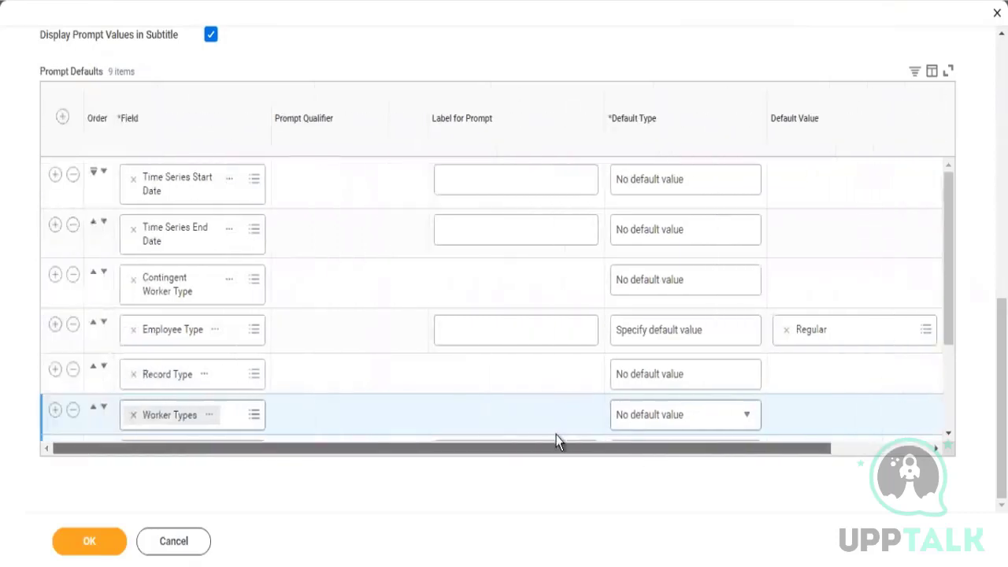
scroll(641, 397, right, 3)
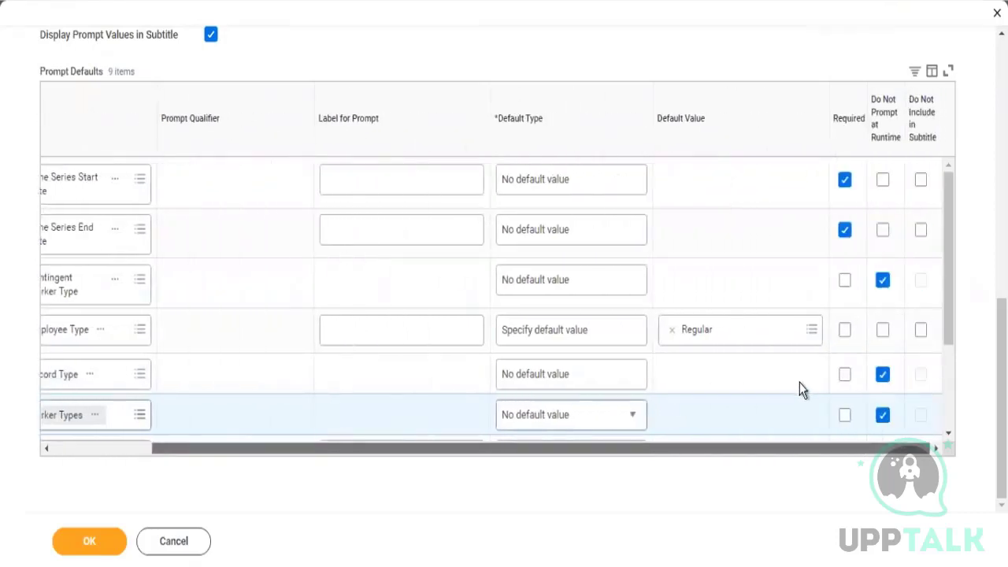
scroll(634, 376, left, 3)
scroll(720, 355, right, 3)
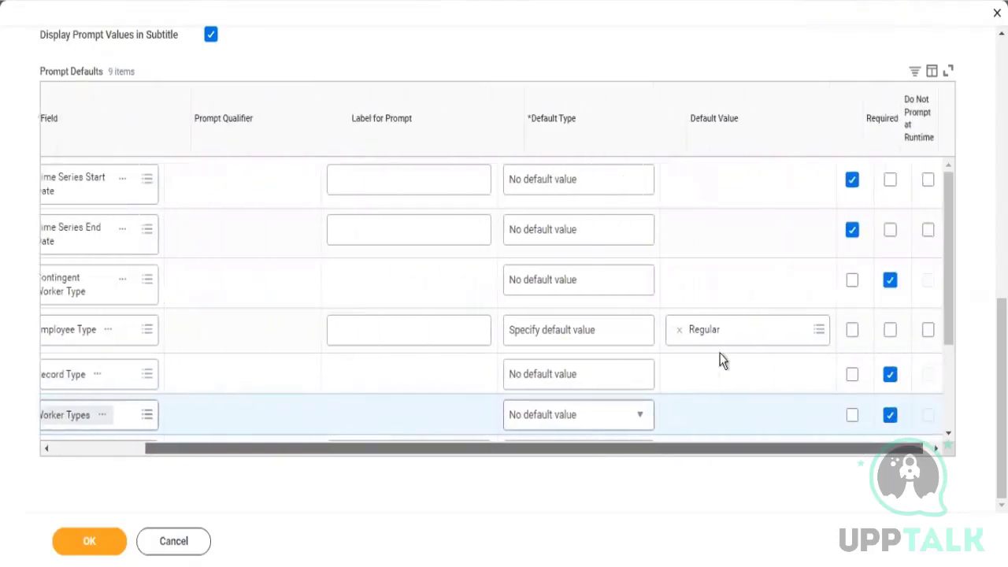
scroll(534, 356, left, 3)
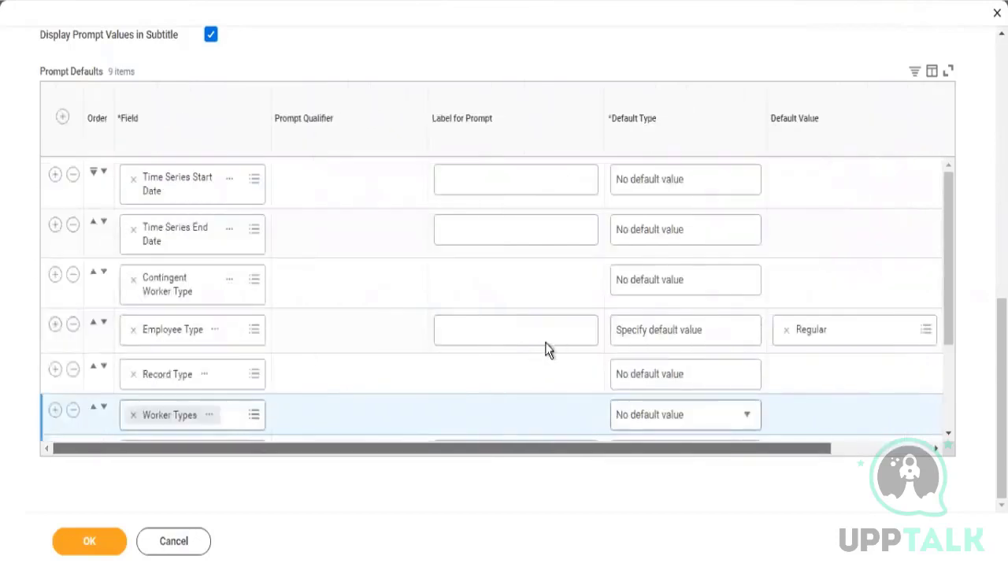
scroll(622, 337, right, 1)
scroll(739, 331, right, 3)
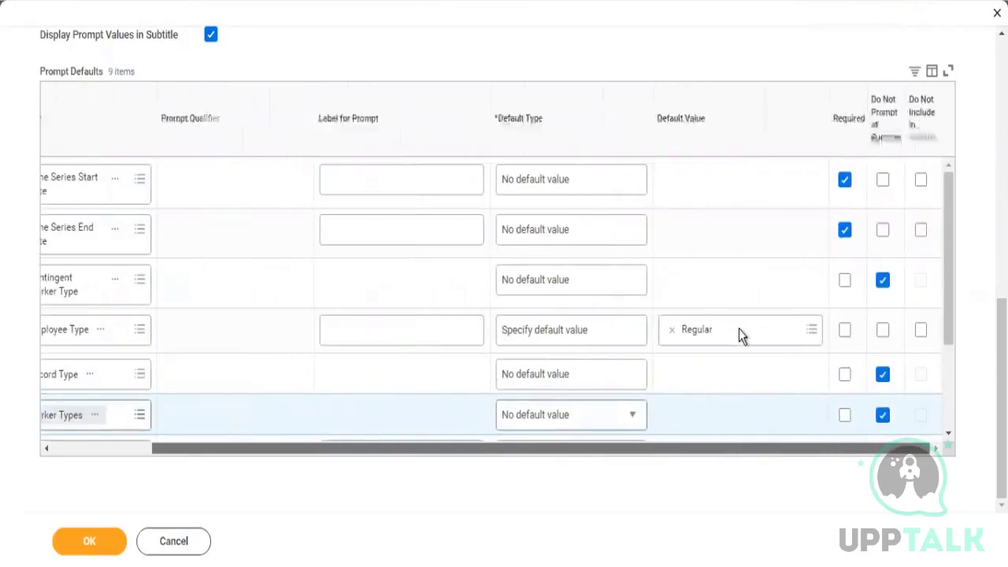
scroll(670, 334, left, 3)
scroll(664, 333, right, 2)
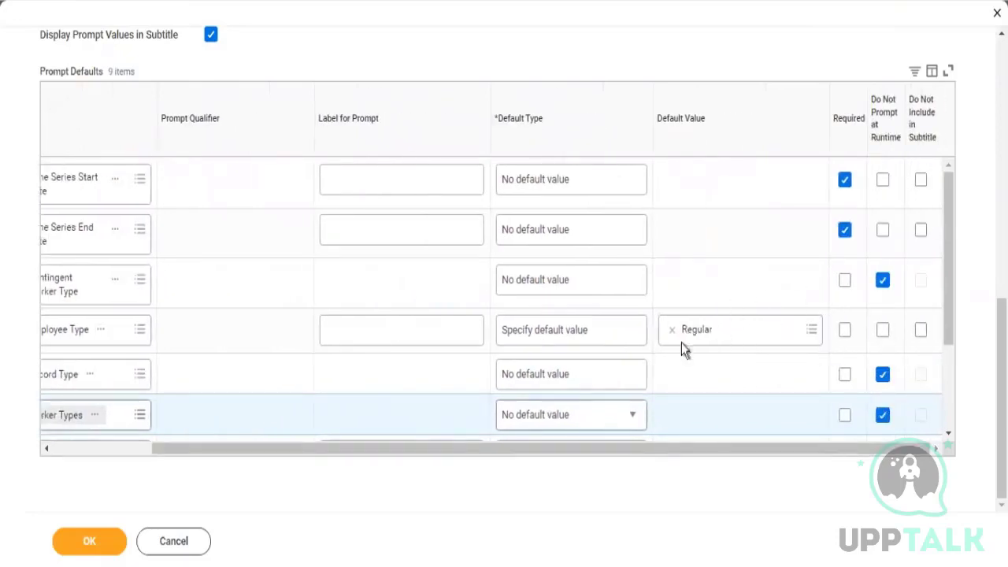
click(882, 332)
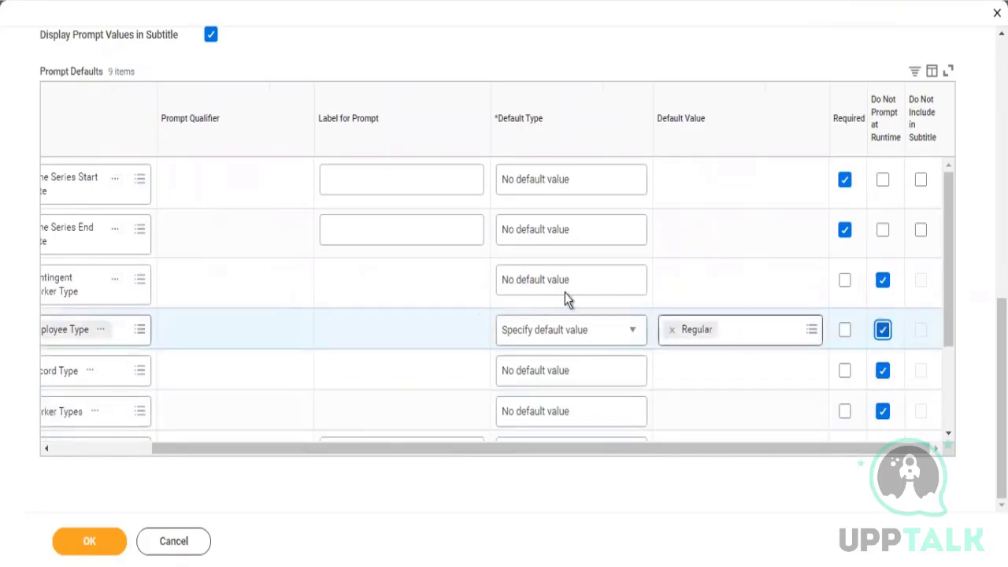
- Try adding another Record Date prompt default and move it to the end of the prompt list
drag(454, 451, 279, 441)
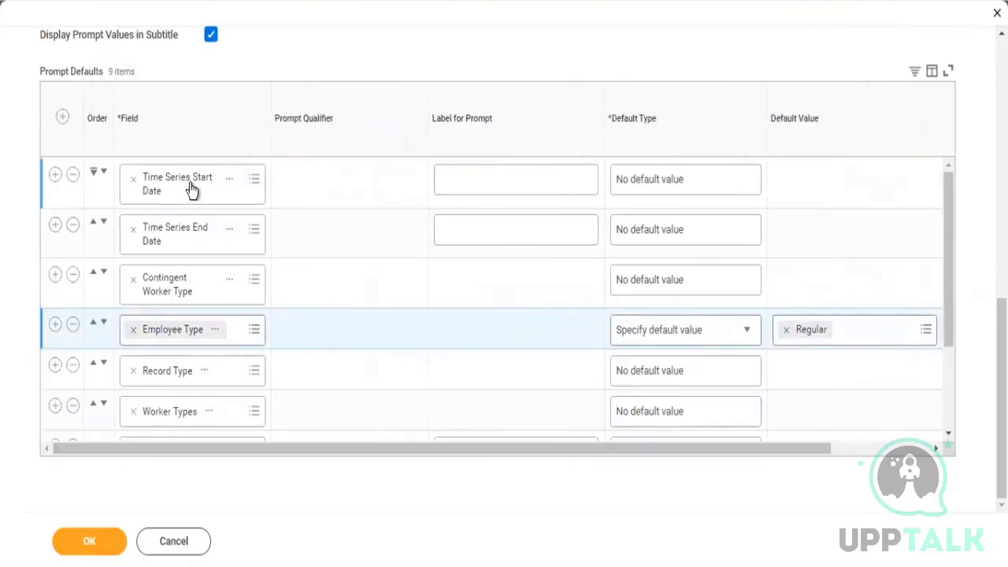
click(63, 118)
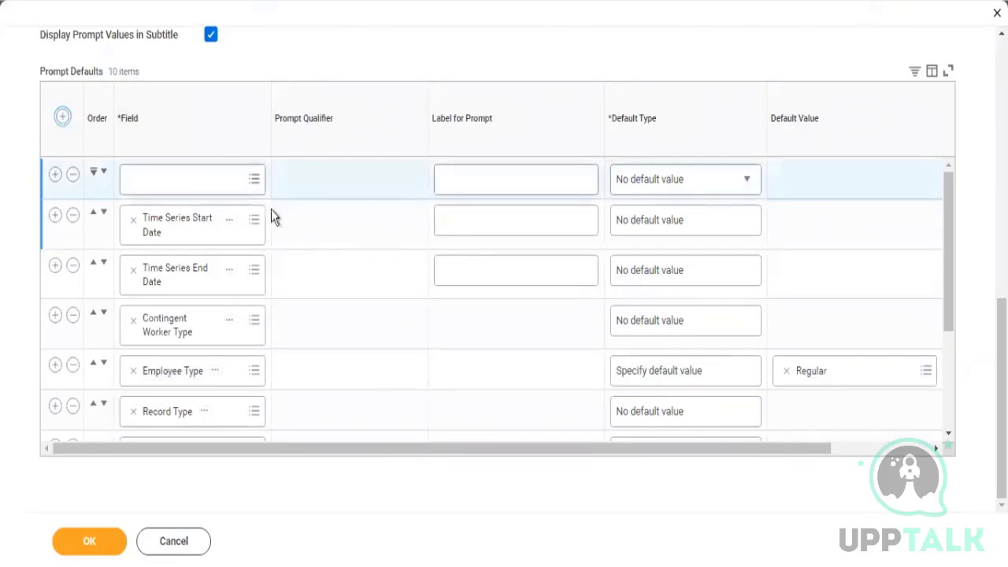
click(221, 174)
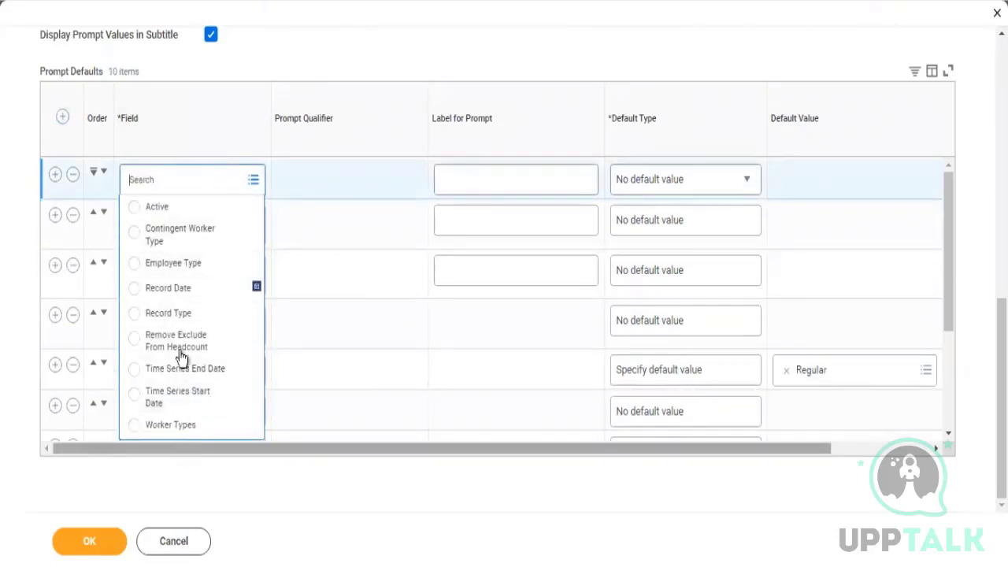
click(172, 288)
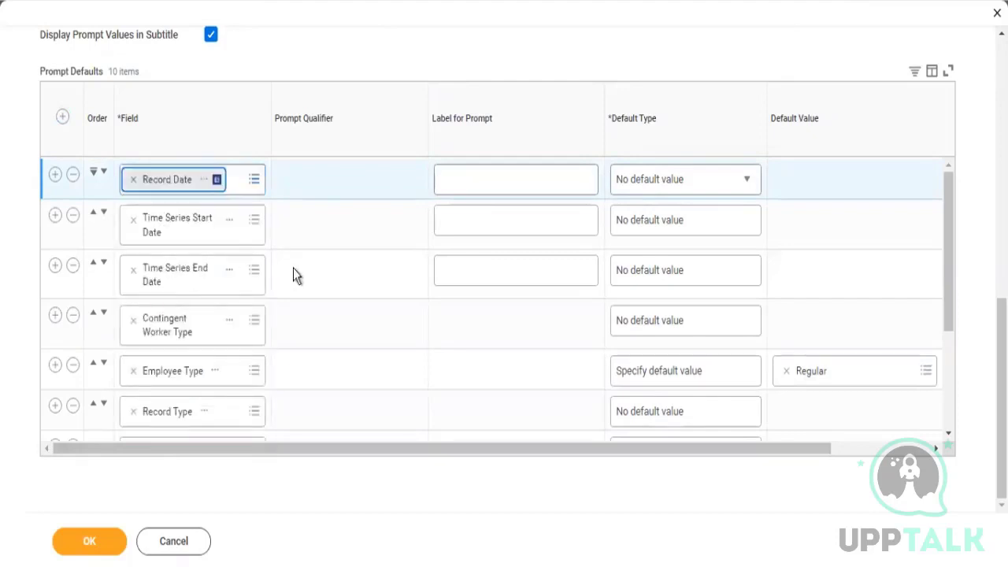
click(94, 176)
click(94, 175)
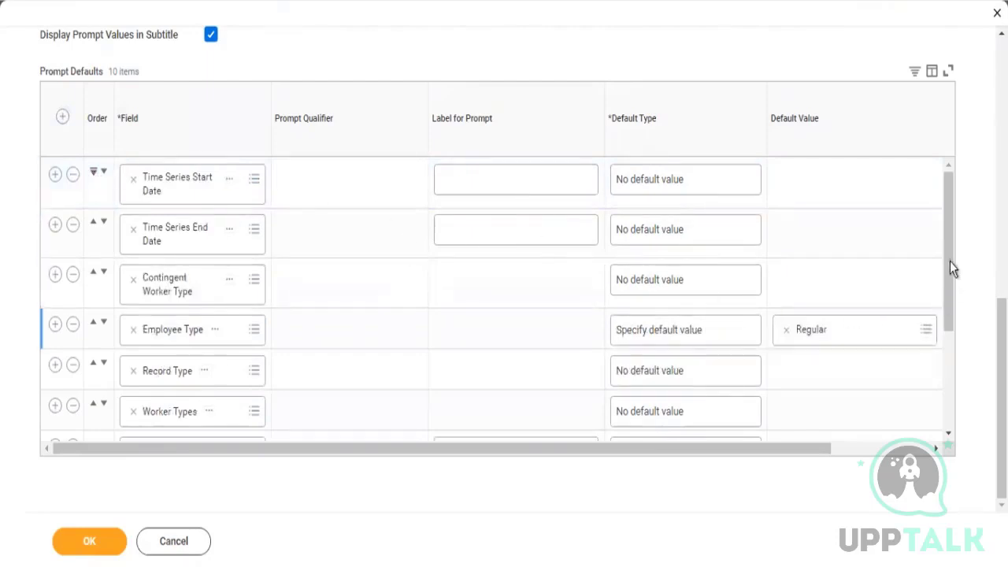
- Try to save the report with the extra Record Date prompt, and remove that prompt row without a qualifier
scroll(945, 273, down, 3)
click(526, 419)
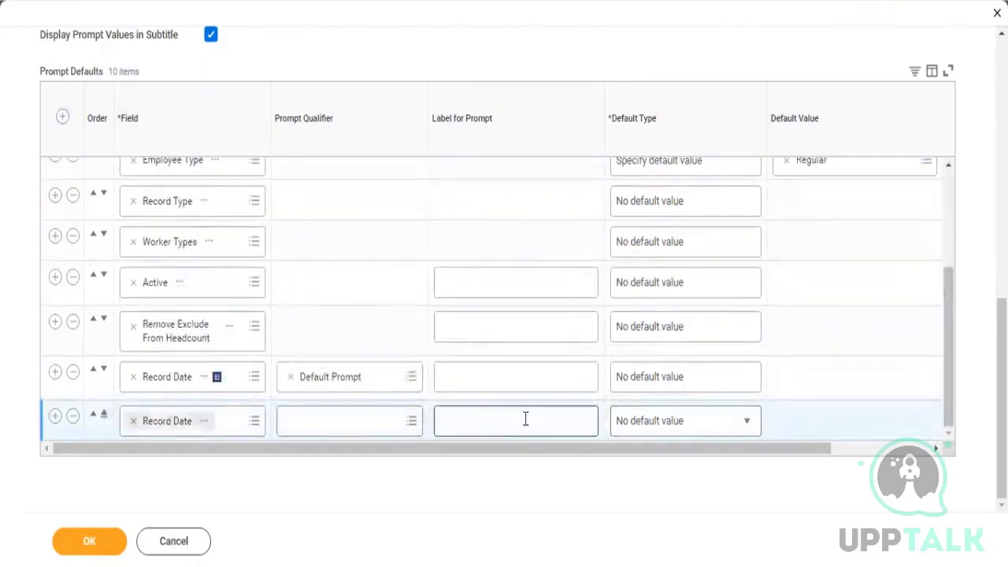
click(633, 433)
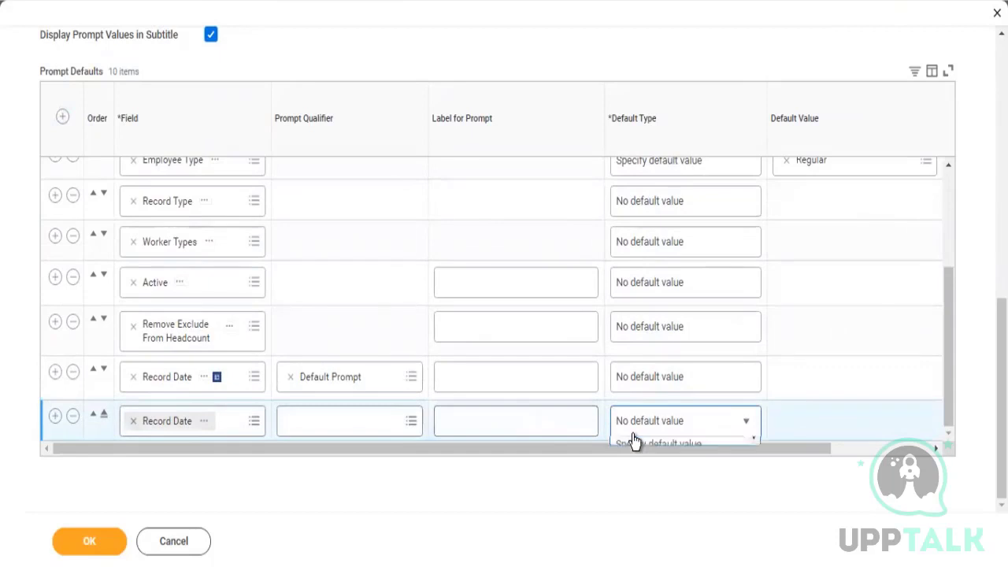
click(526, 492)
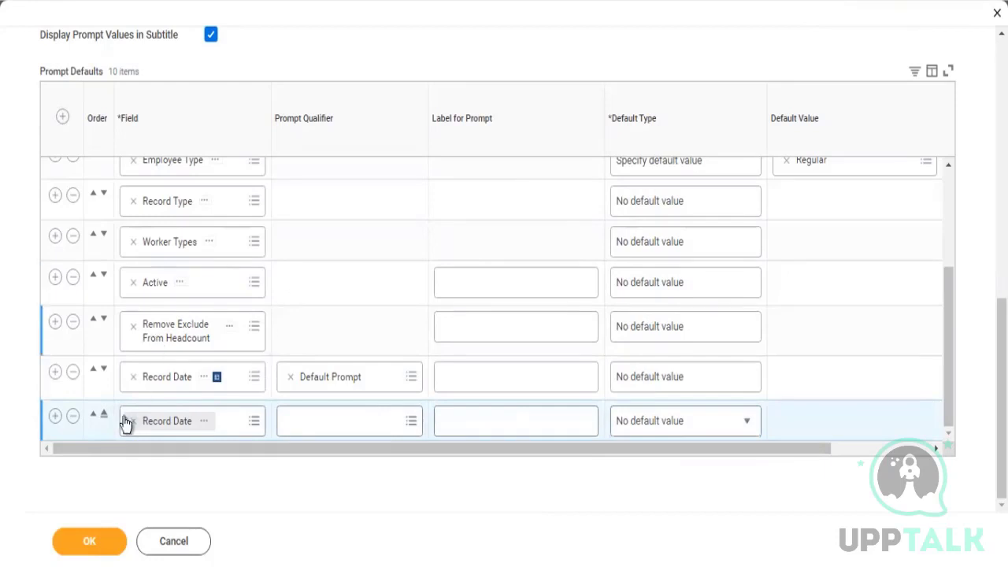
click(101, 551)
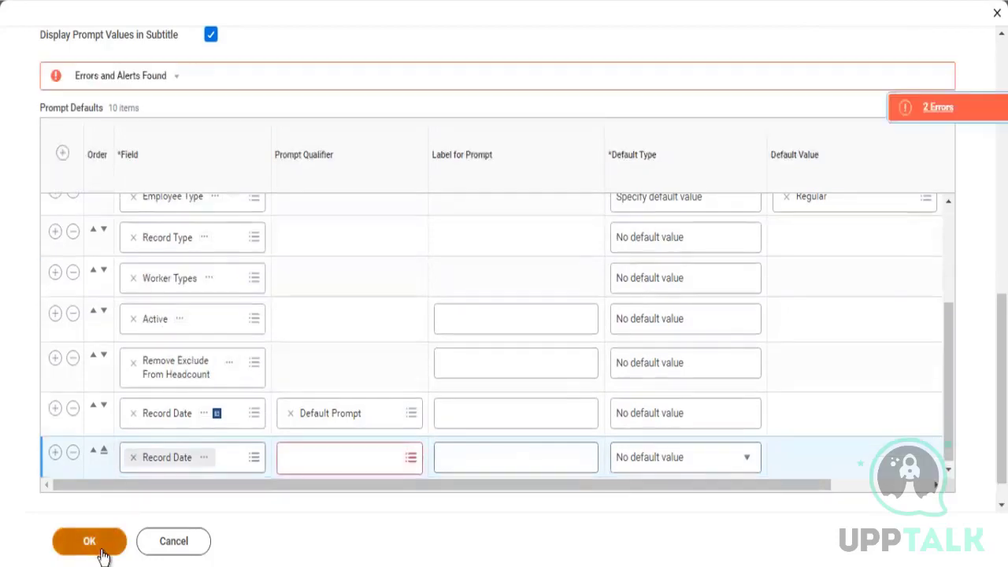
click(366, 462)
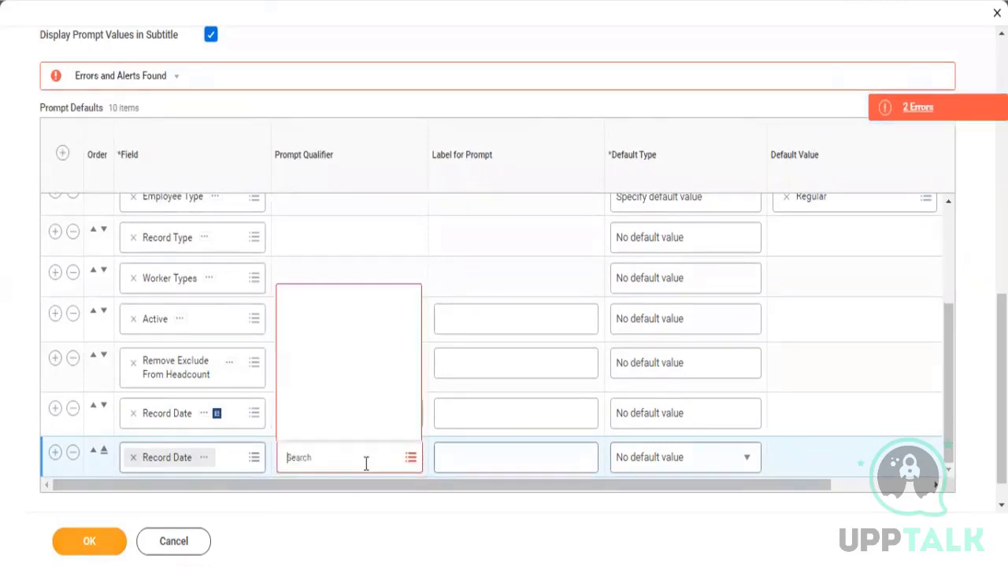
click(72, 454)
click(72, 453)
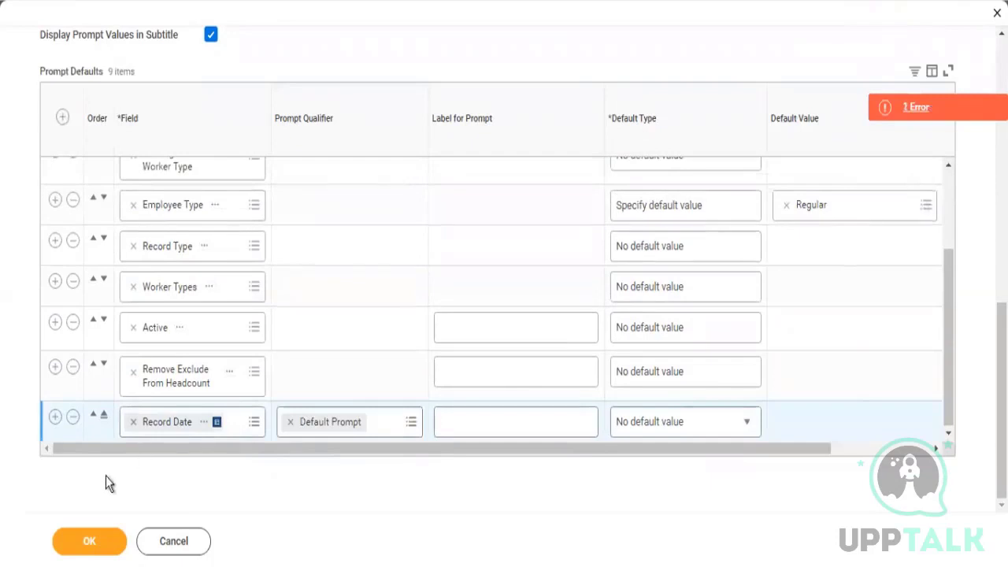
- Set the report's required Data Source Filter to Default Filter and save the report definition
click(94, 543)
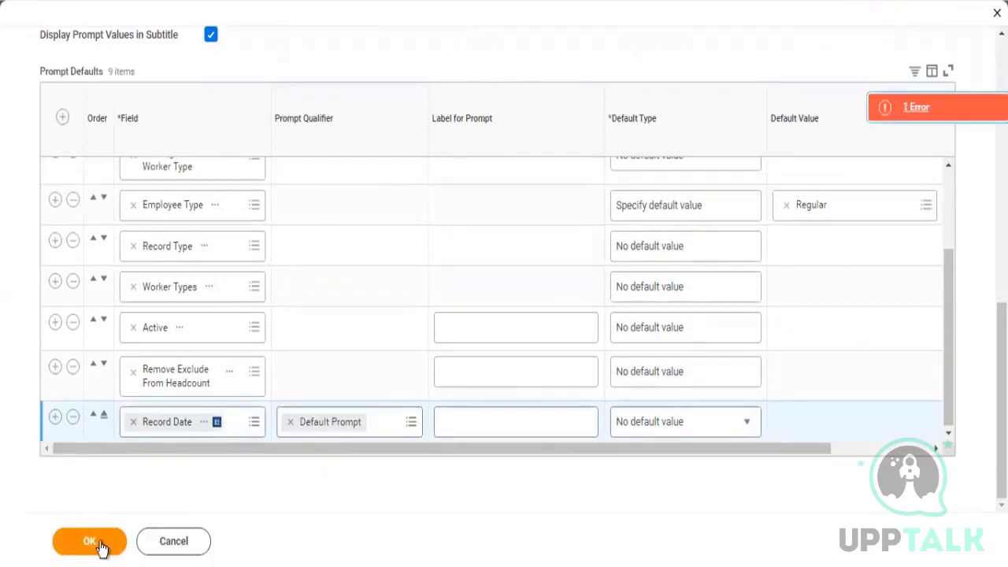
click(94, 542)
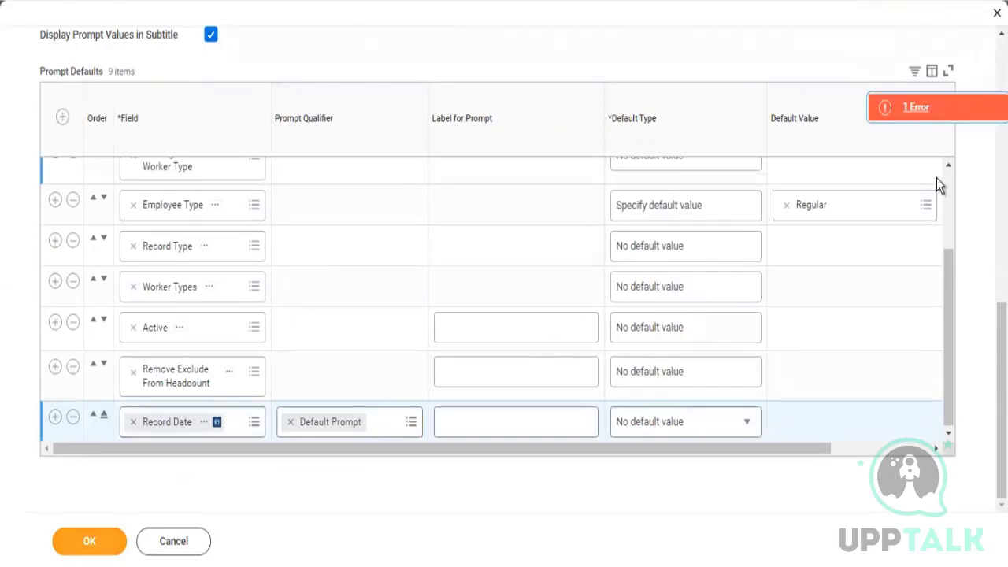
click(913, 107)
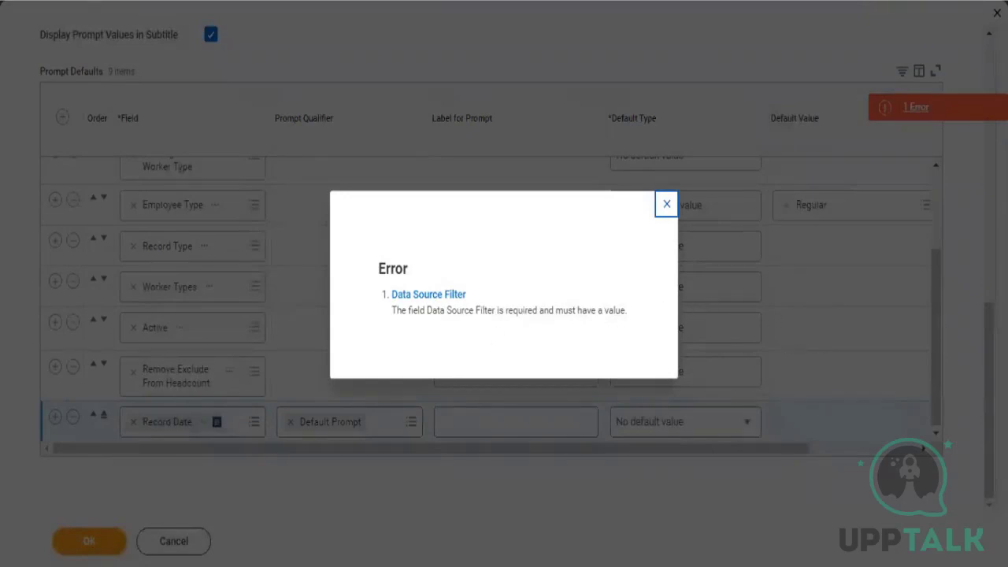
click(945, 333)
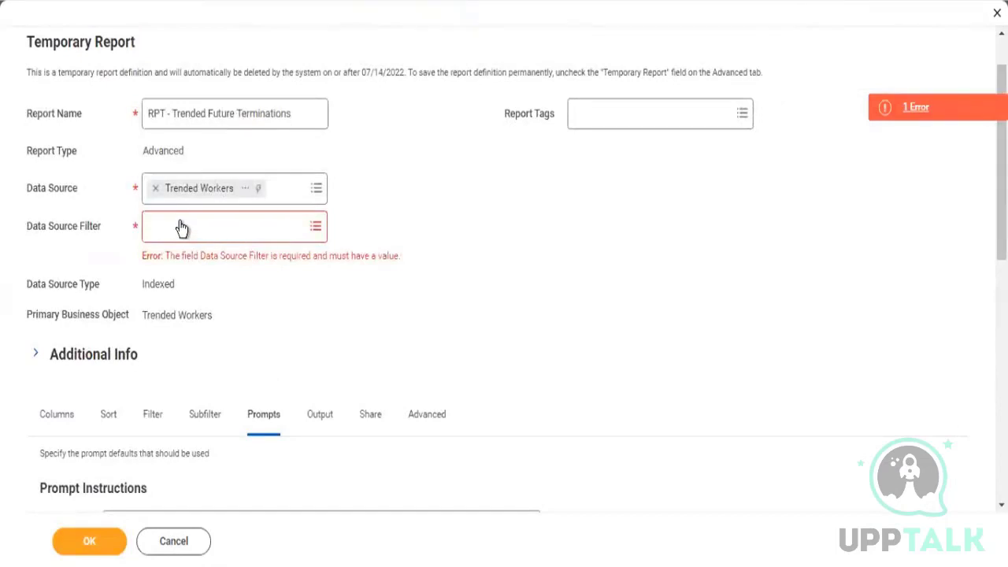
click(180, 223)
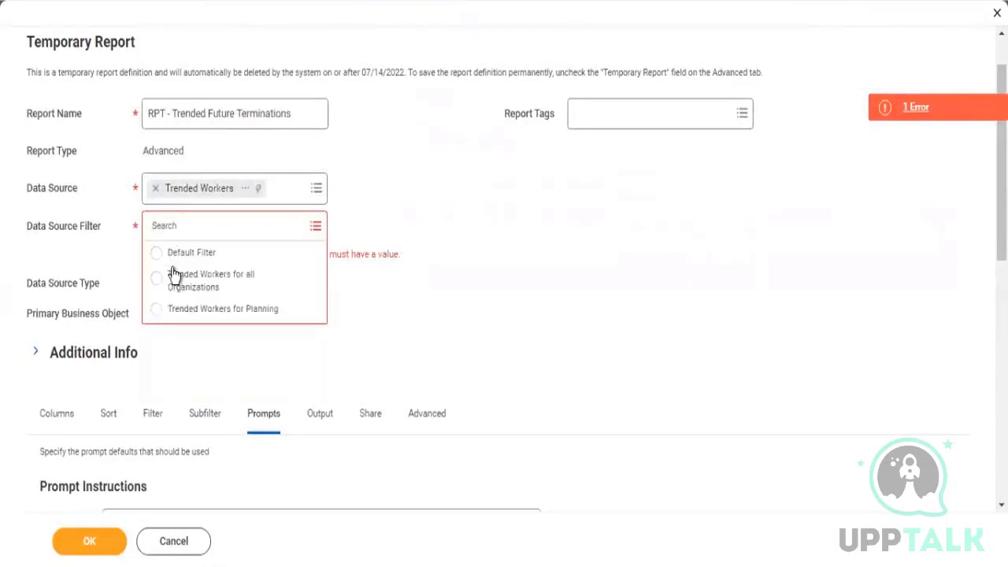
click(174, 258)
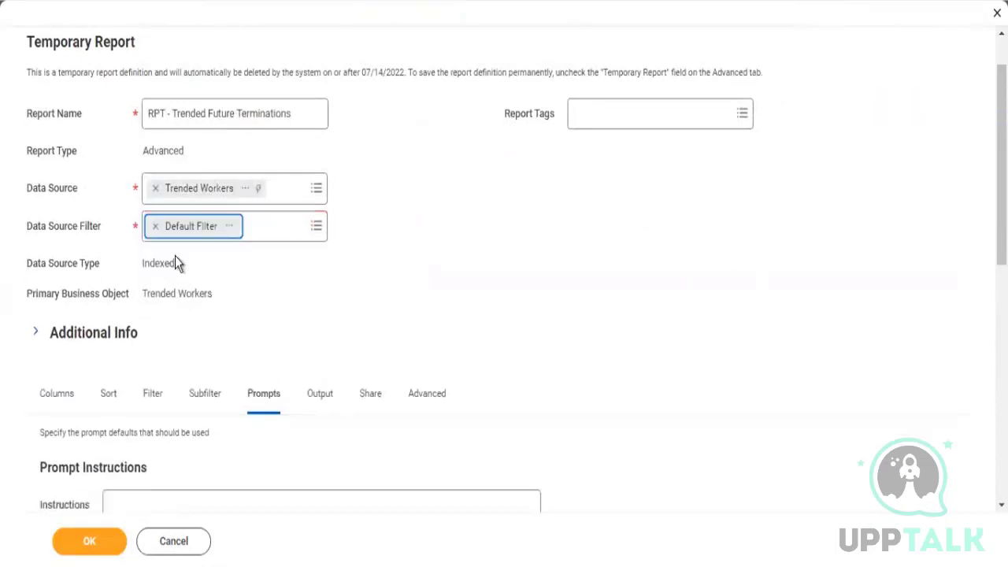
click(91, 542)
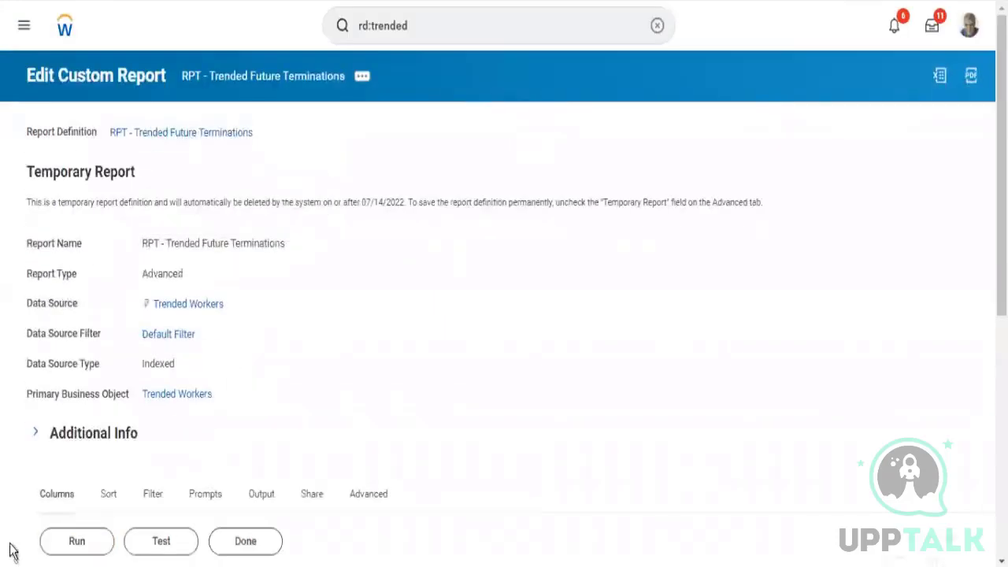
- Start running the report and set Time Series Start Date to 07/08/2022 and Time Series End Date to 07/15/2022
click(69, 547)
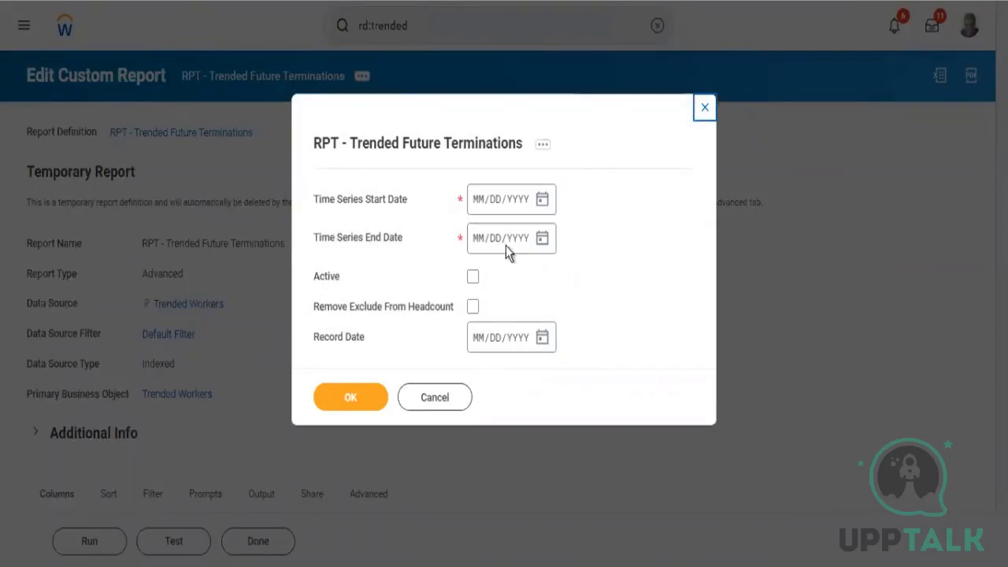
click(543, 199)
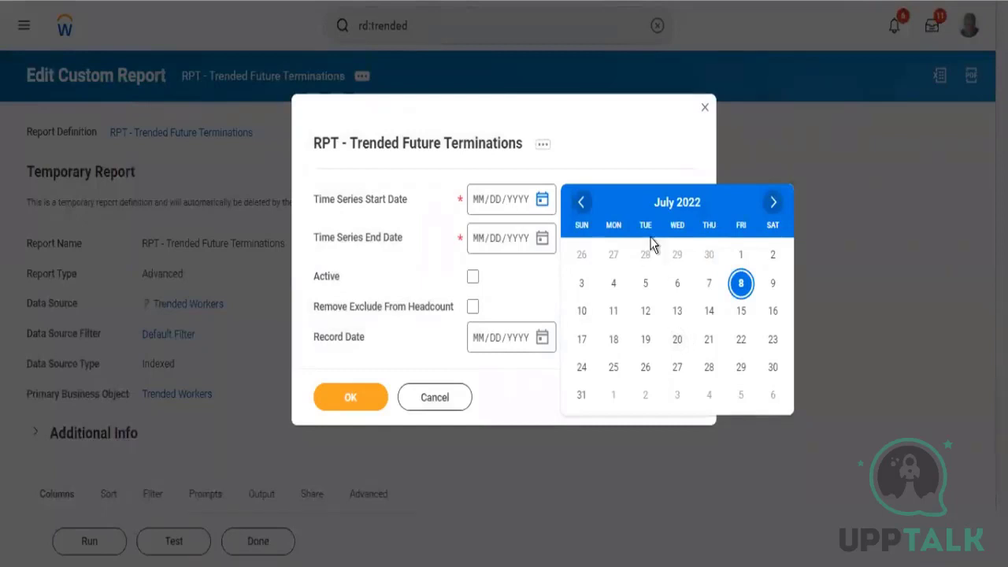
click(741, 284)
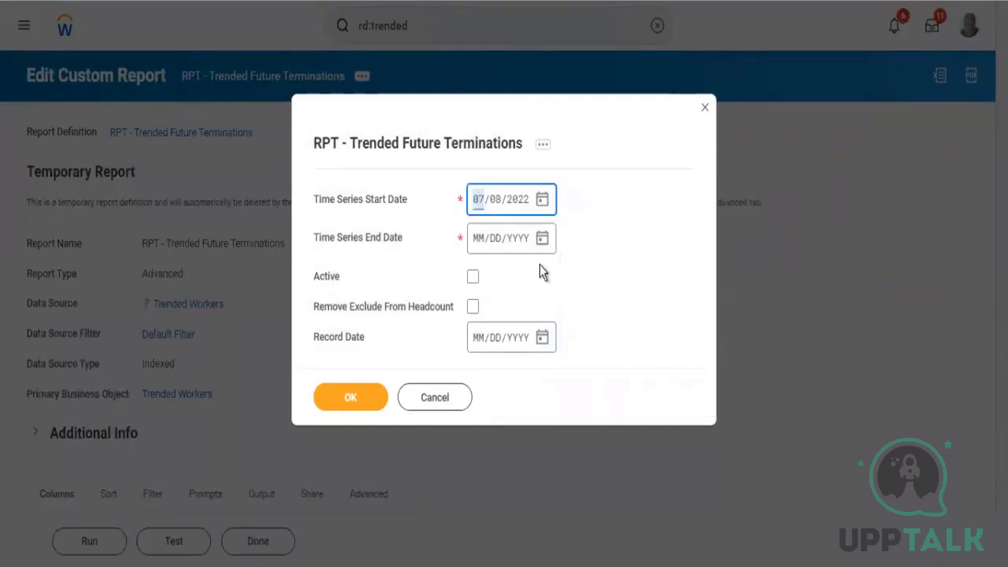
click(544, 242)
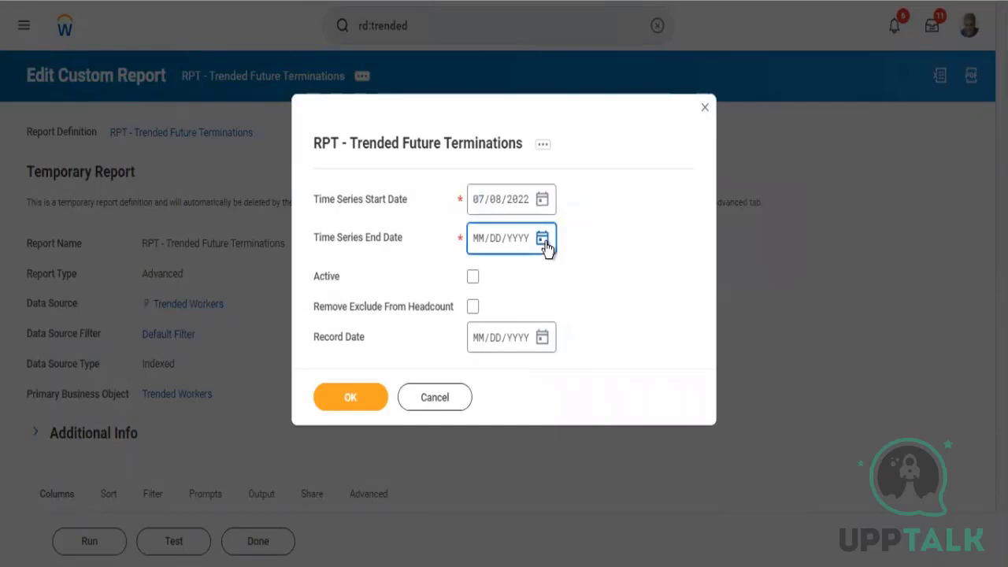
click(543, 240)
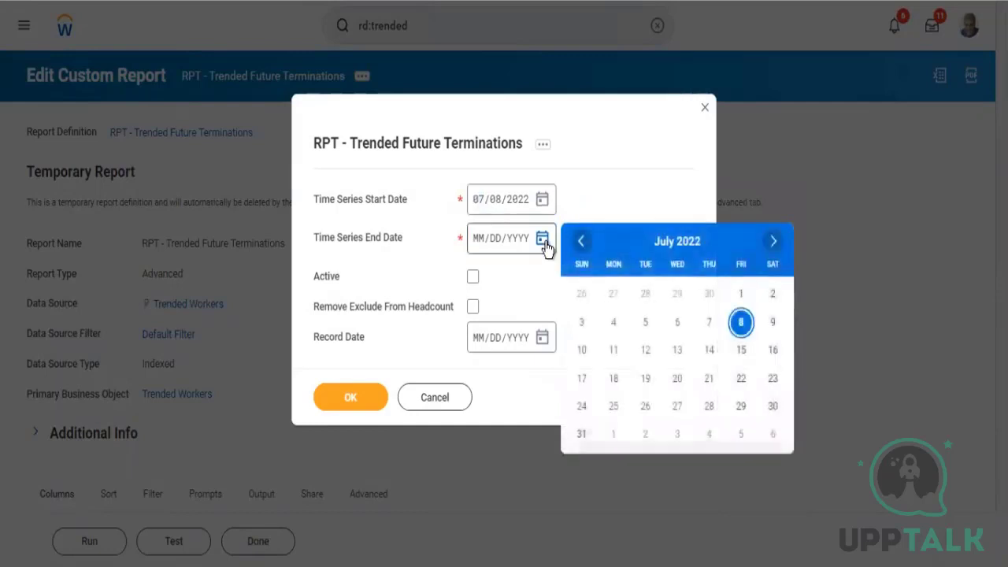
click(744, 354)
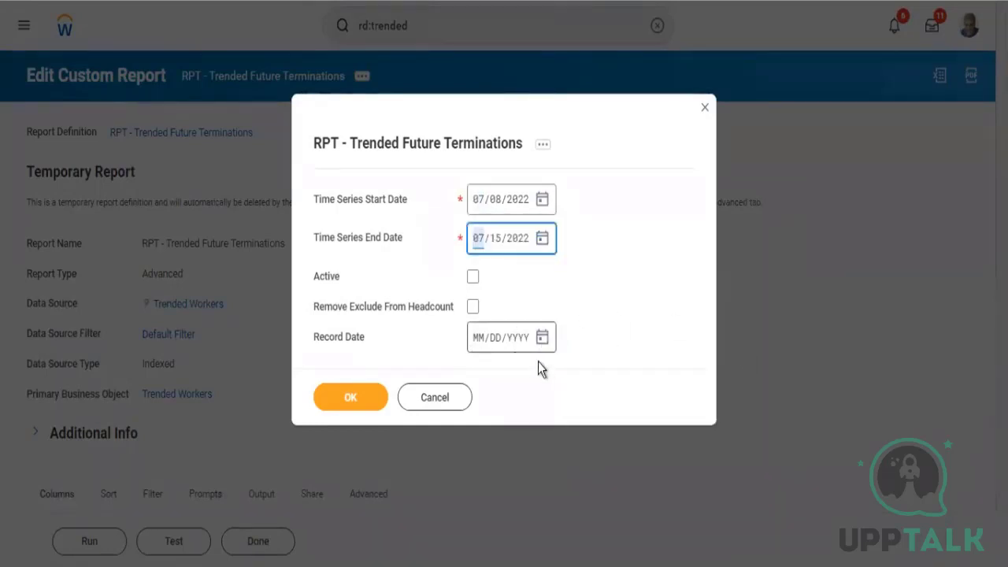
- Set the Record Date prompt to 07/08/2022 and run the report
click(542, 337)
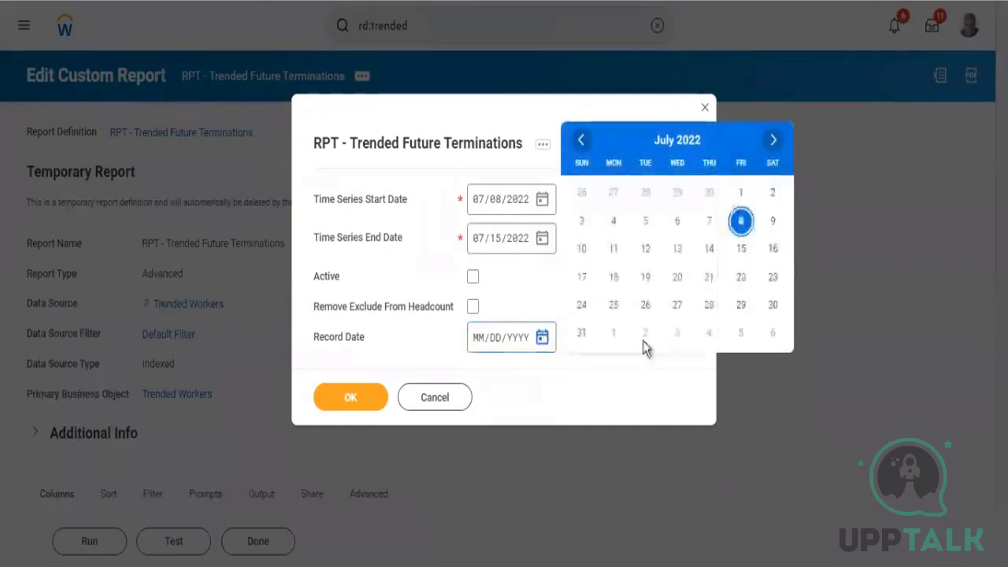
click(743, 221)
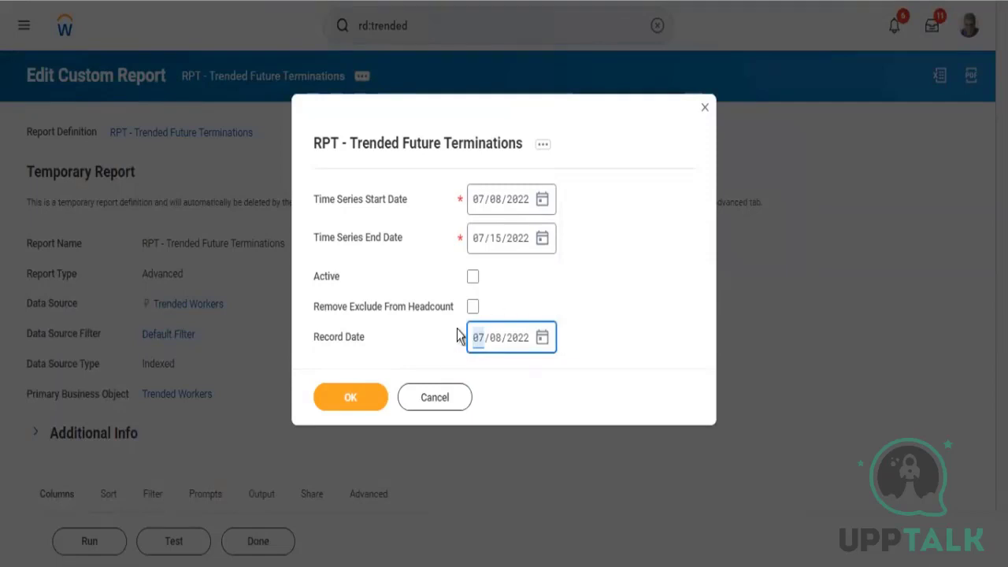
click(350, 399)
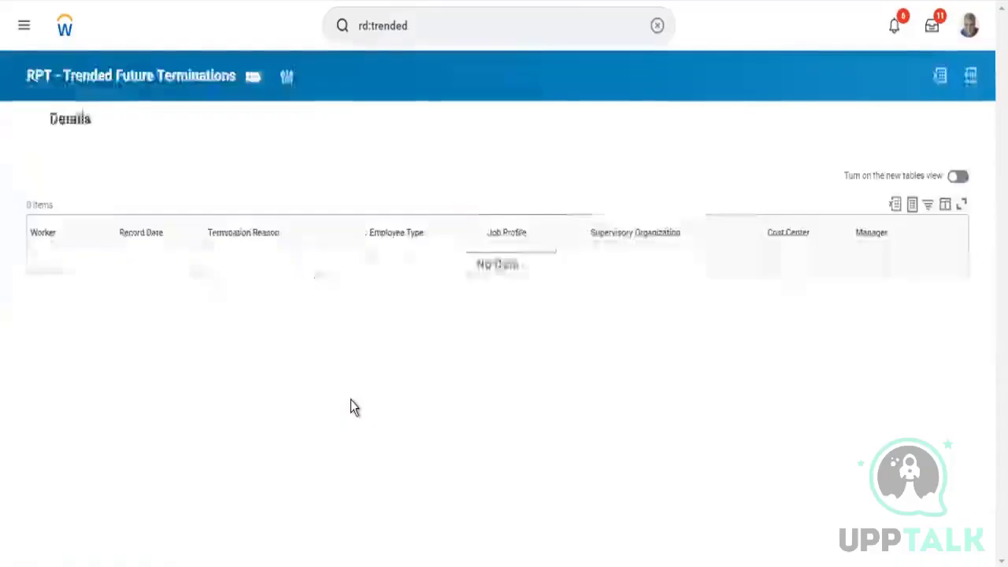
- Reopen the report's prompts and set Time Series Start Date to 01/01/2022
click(288, 78)
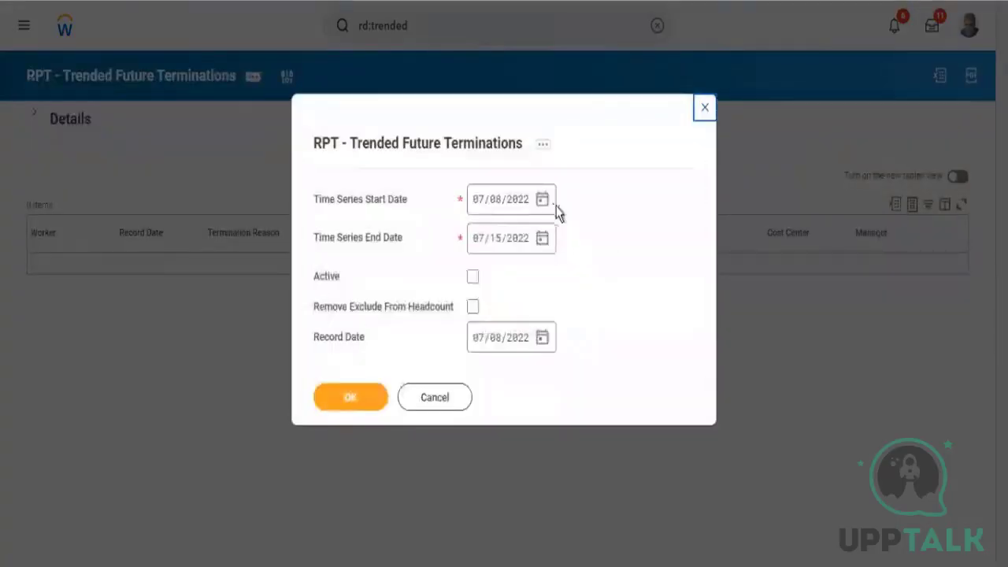
click(542, 200)
click(544, 200)
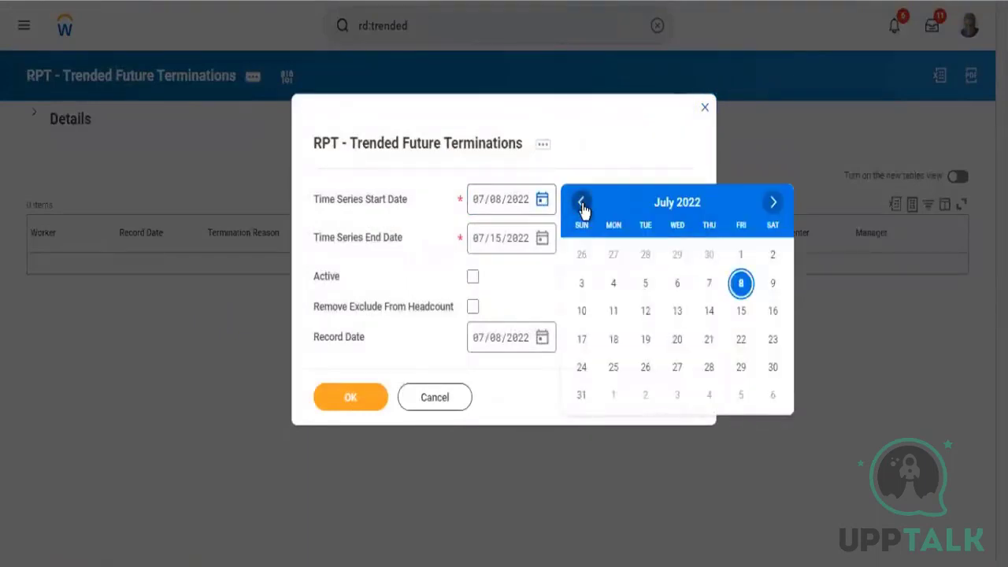
click(582, 203)
click(582, 203)
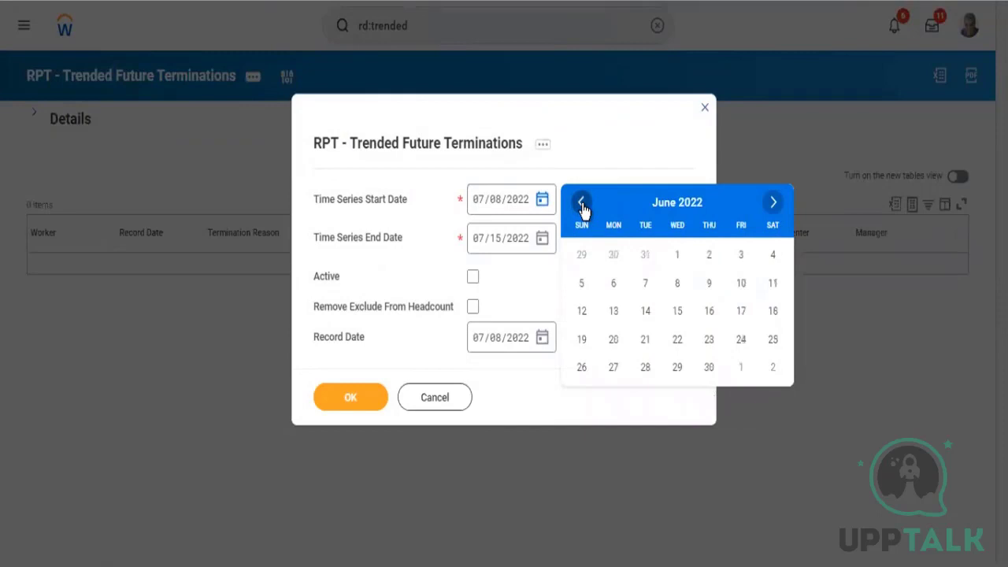
click(582, 204)
click(581, 204)
click(582, 203)
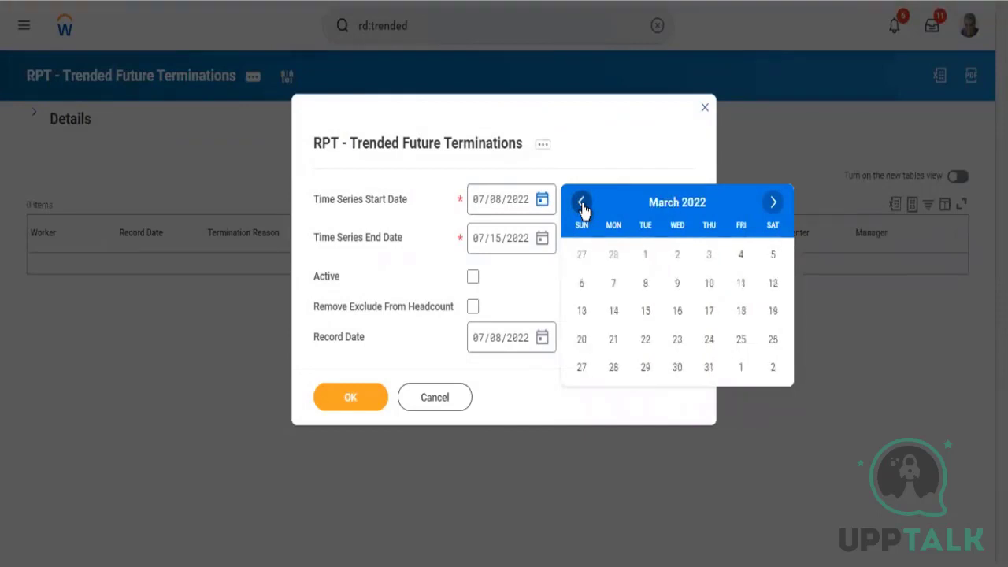
click(582, 204)
click(582, 204)
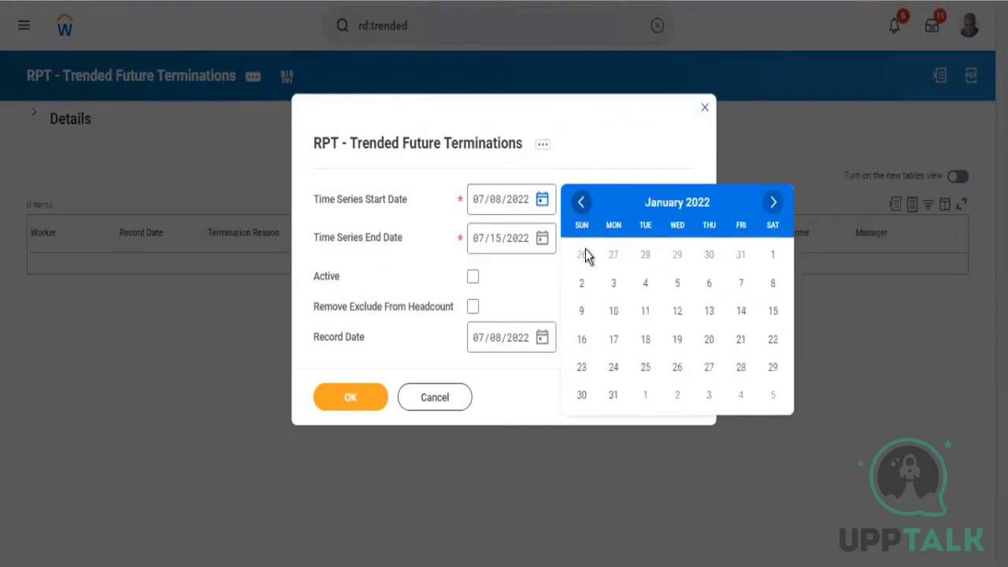
click(775, 261)
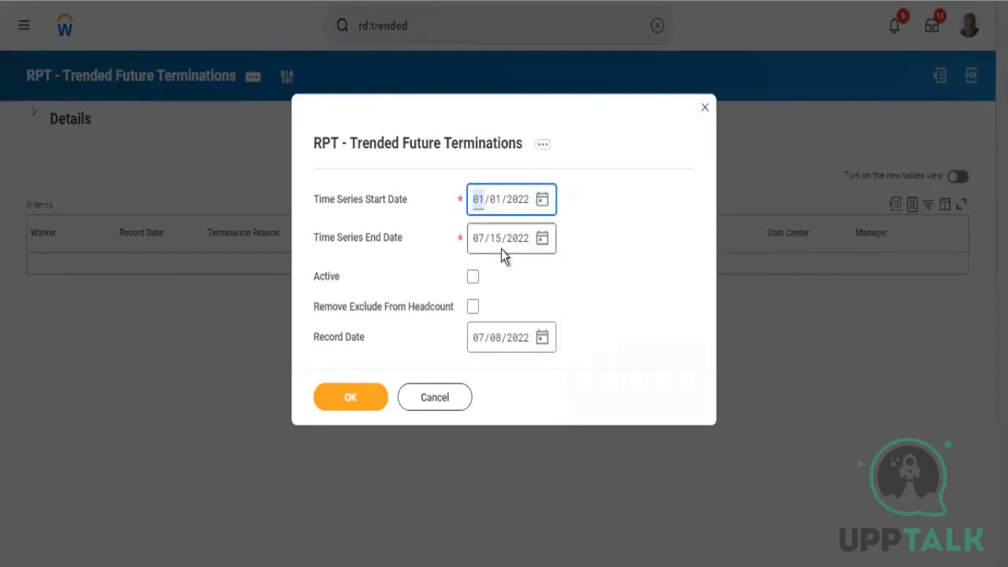
- Select 07/15/2022 as the Time Series End Date
click(545, 240)
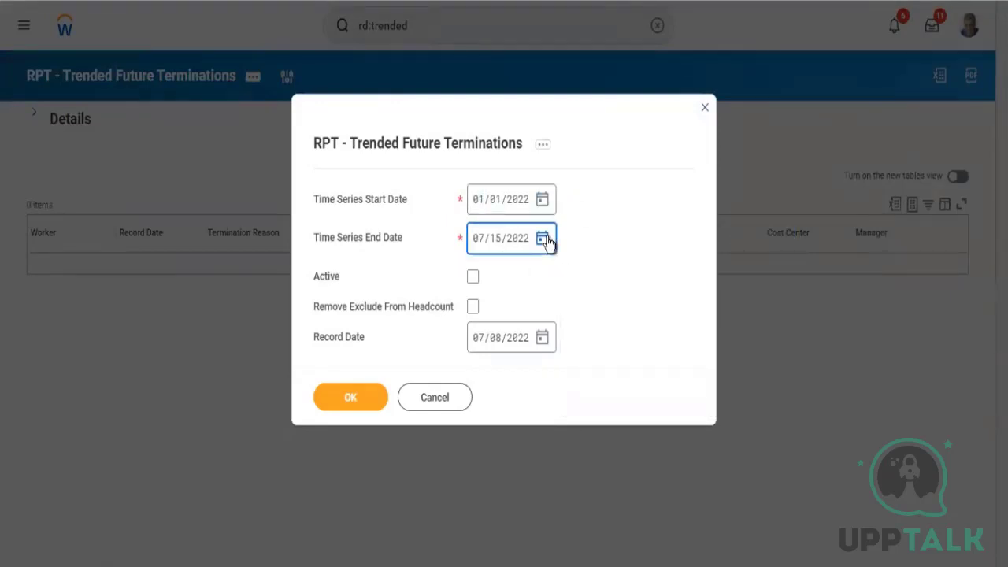
click(543, 240)
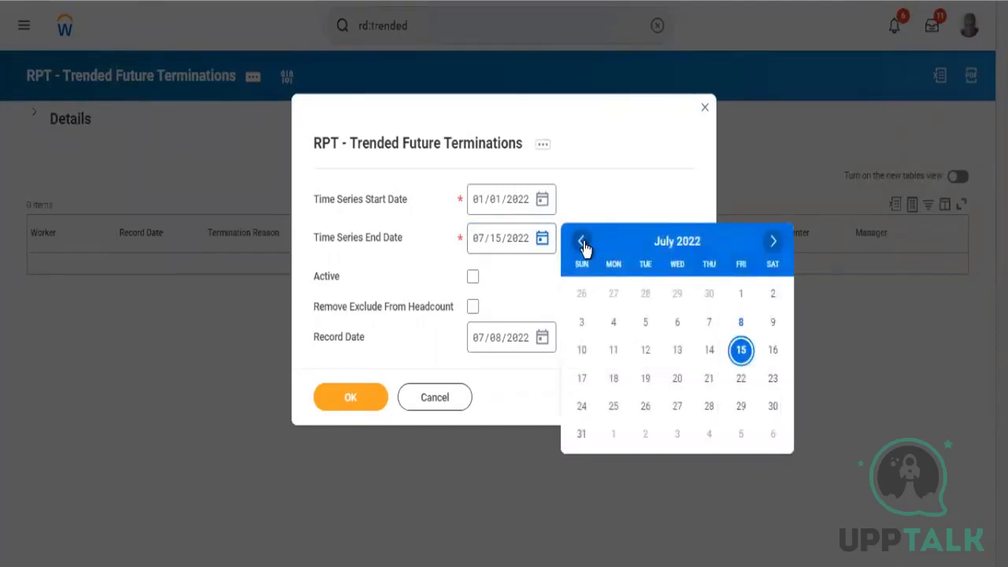
click(741, 351)
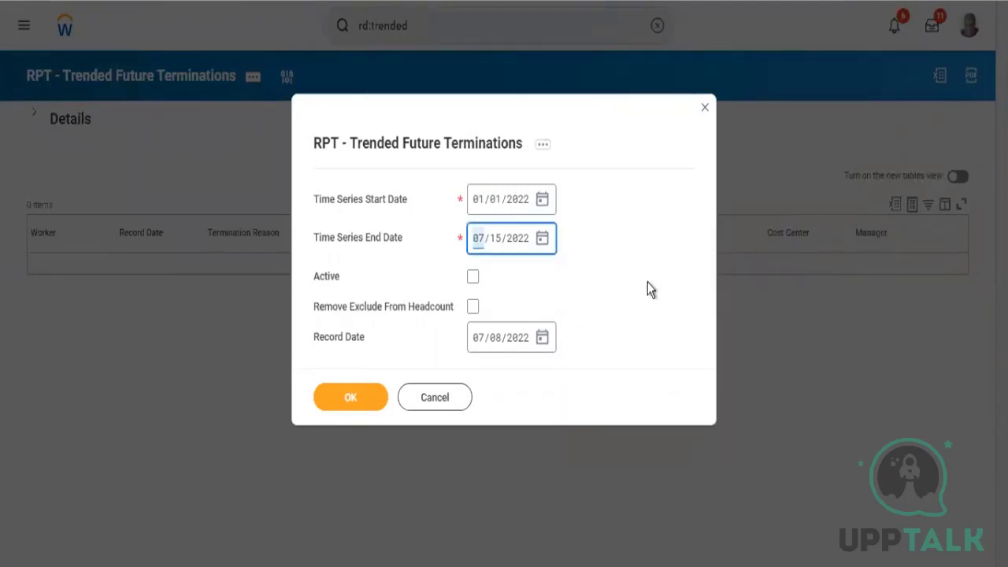
- Set the Record Date prompt to 01/01/2022 and rerun the report
click(544, 338)
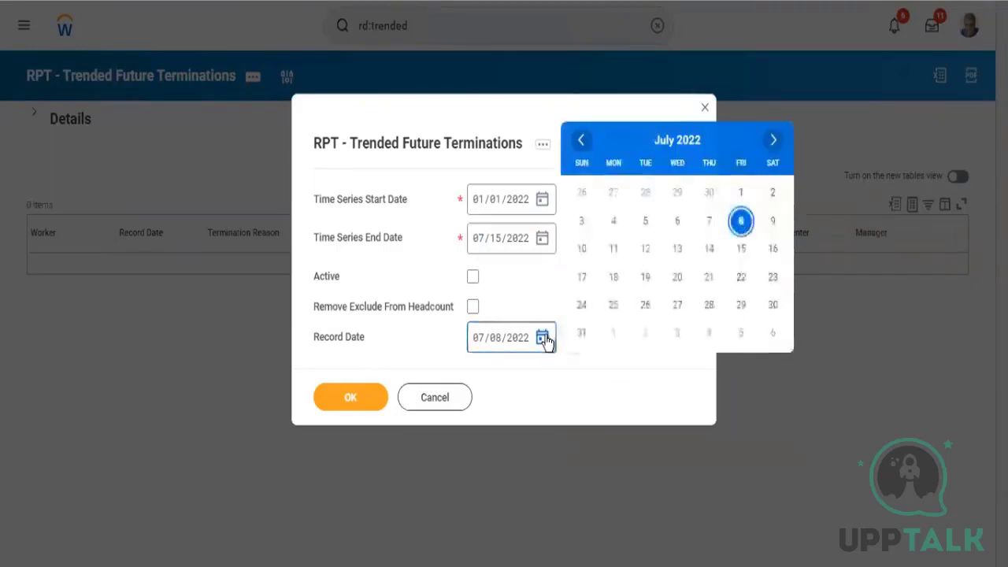
click(581, 142)
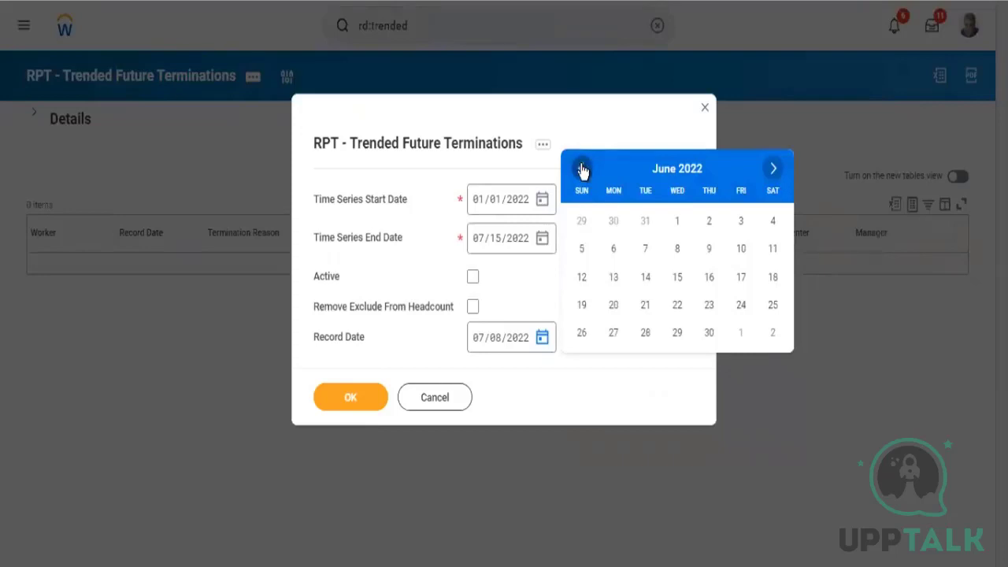
click(582, 170)
click(583, 171)
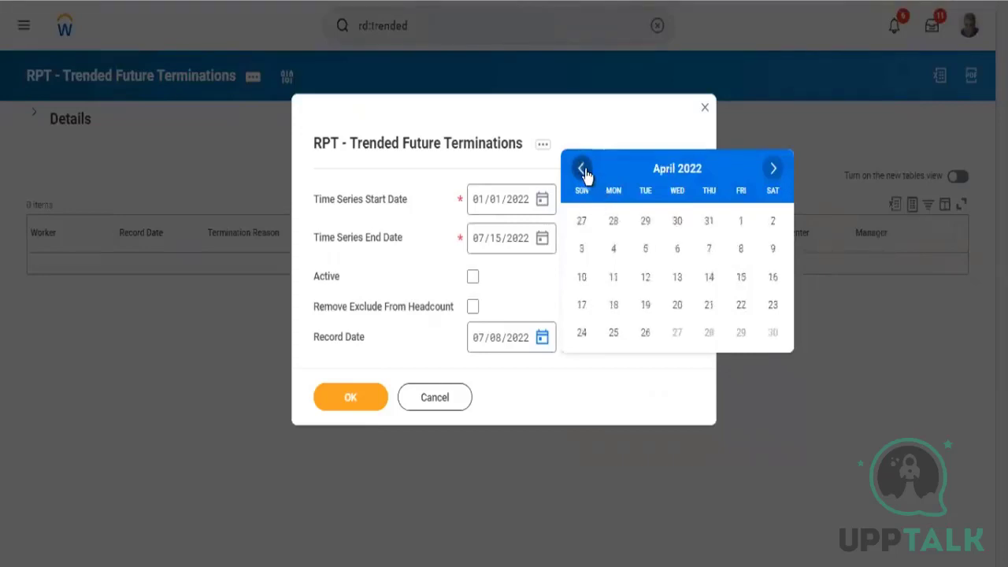
click(582, 170)
click(582, 170)
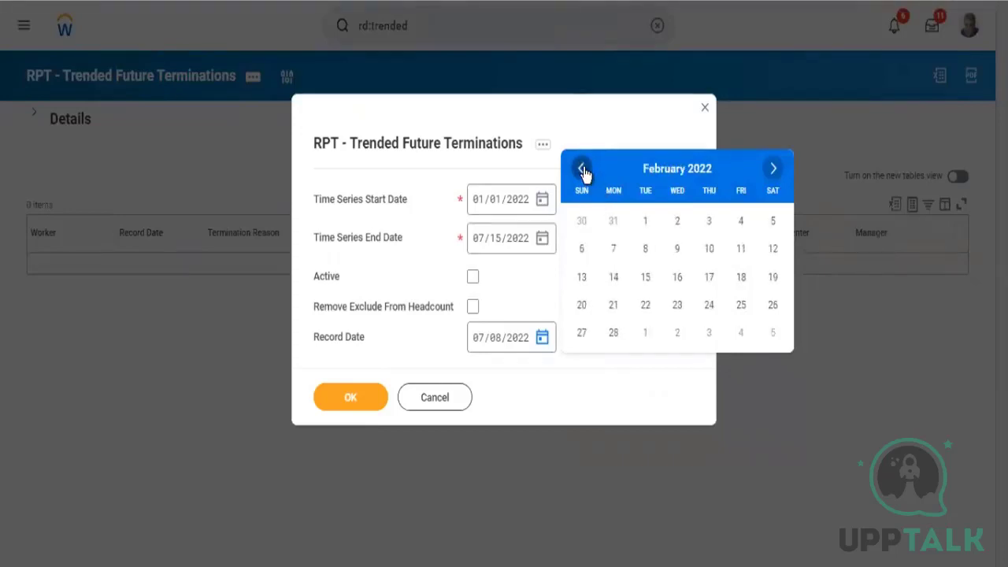
click(583, 171)
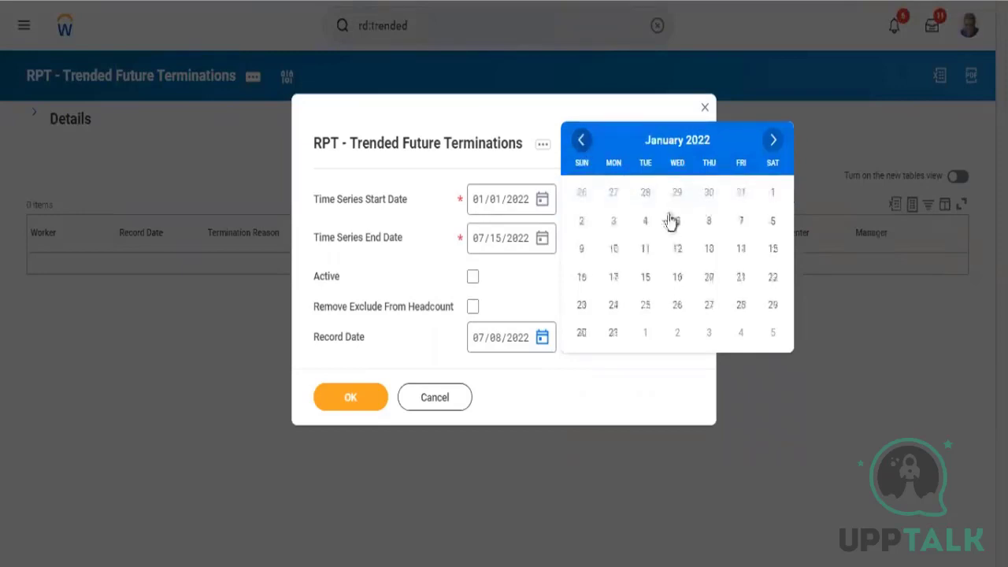
click(772, 193)
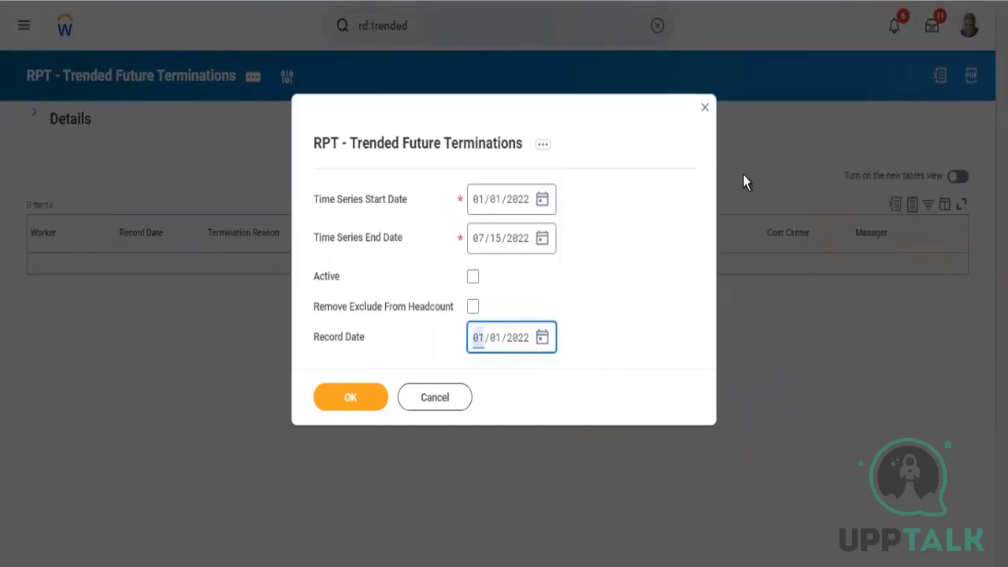
click(353, 397)
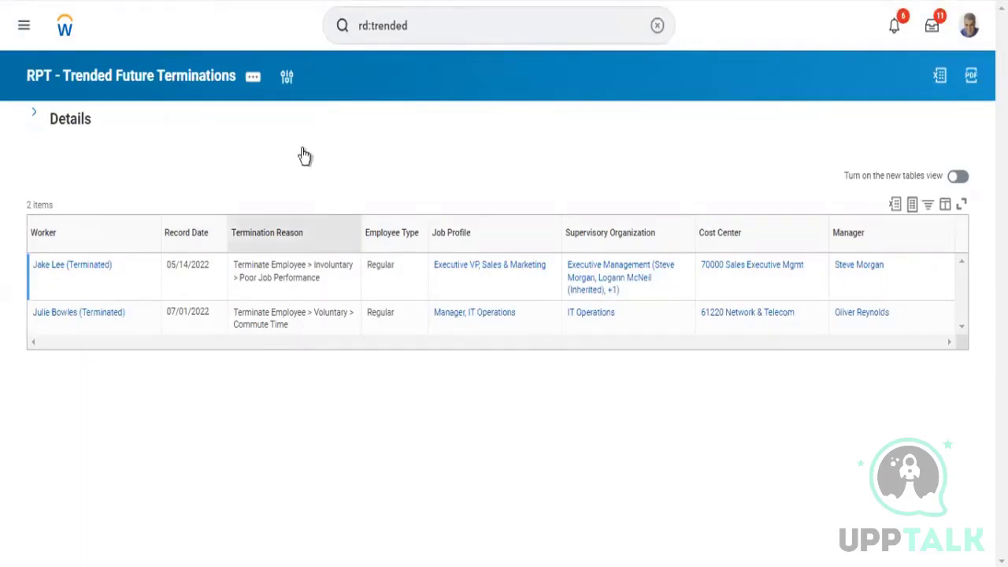
- Review the prompt values used for the report run
click(286, 79)
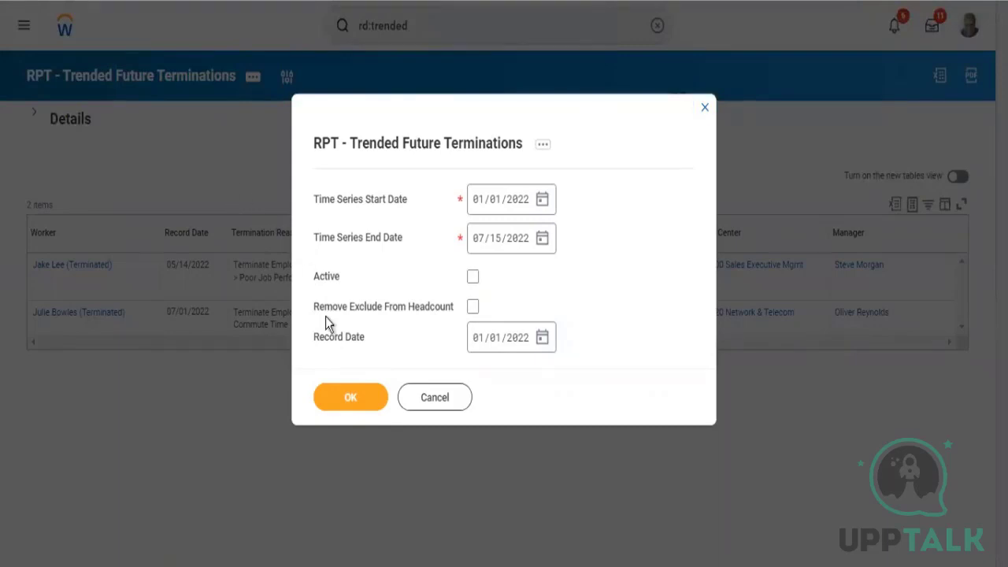
click(431, 396)
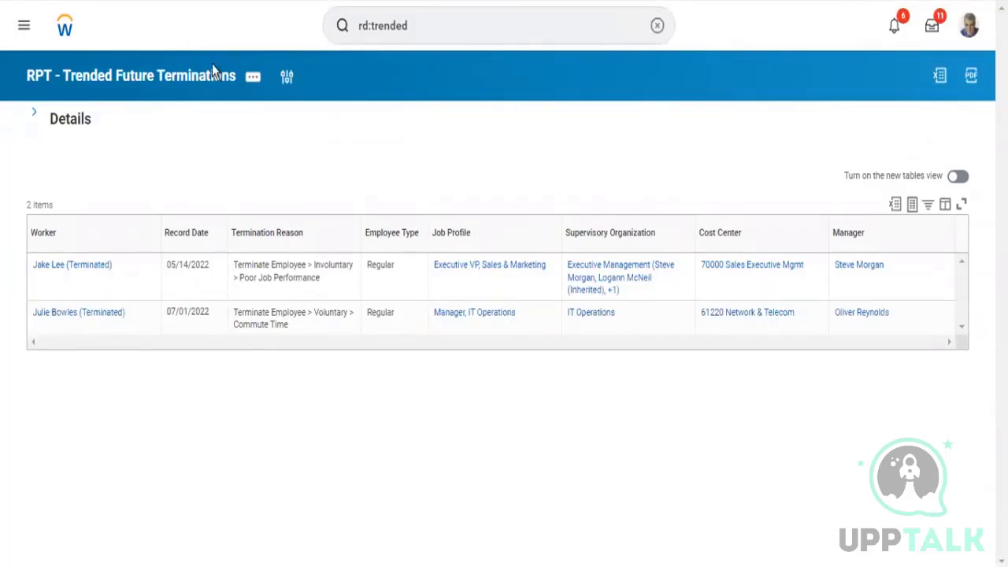
click(286, 78)
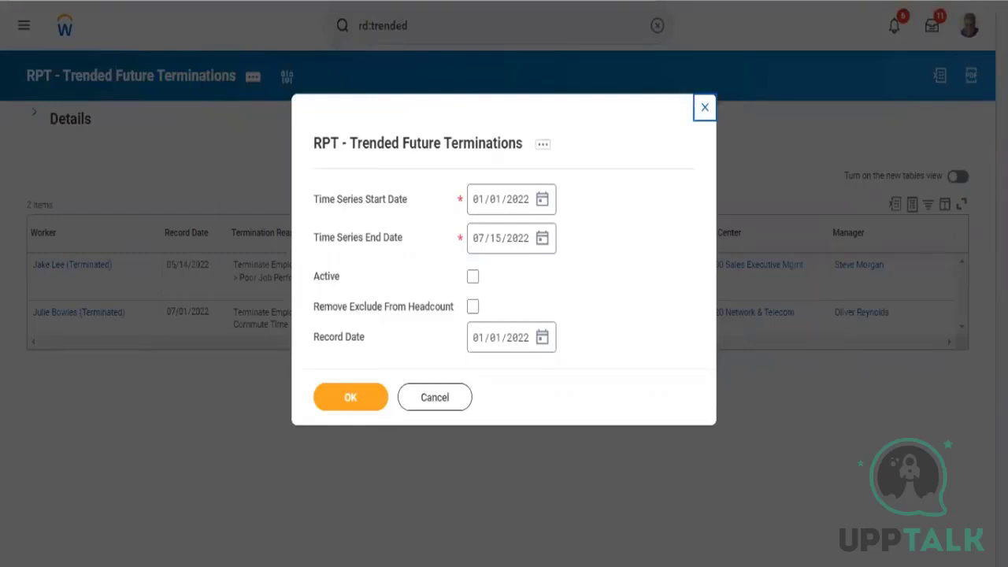
- Duplicate the report's browser tab and search for "trended" in the copy
right_click(214, 0)
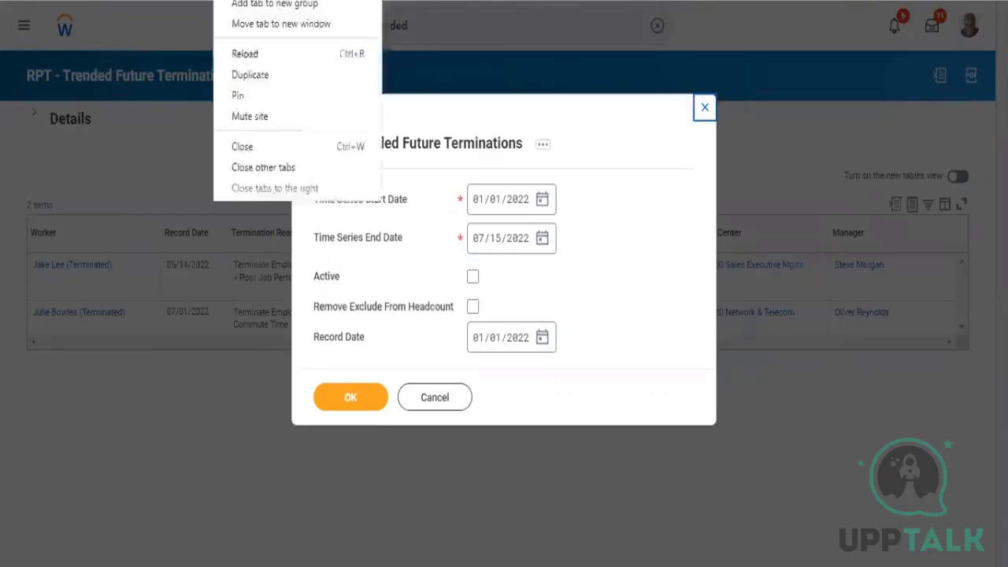
click(254, 75)
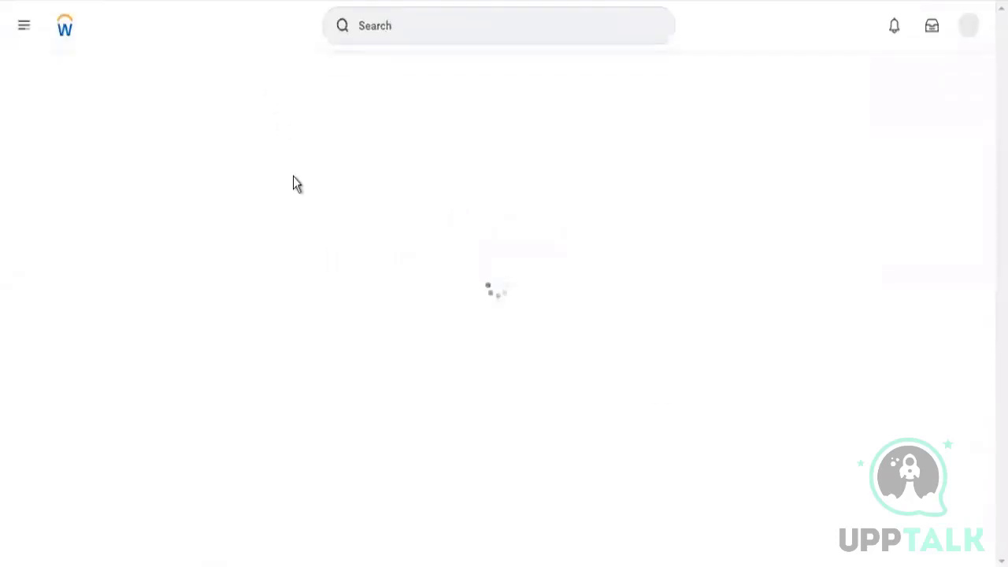
click(396, 28)
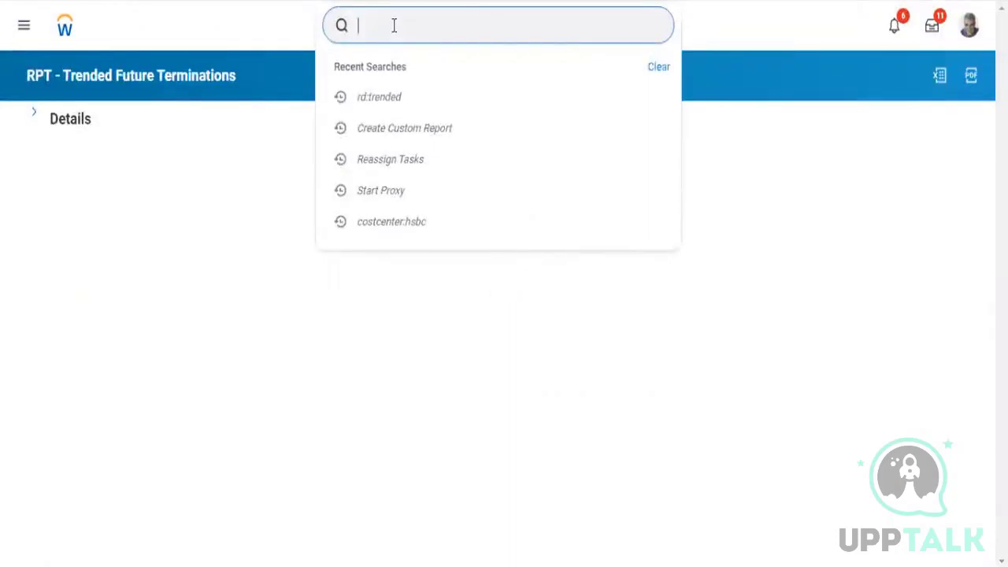
text(tr)
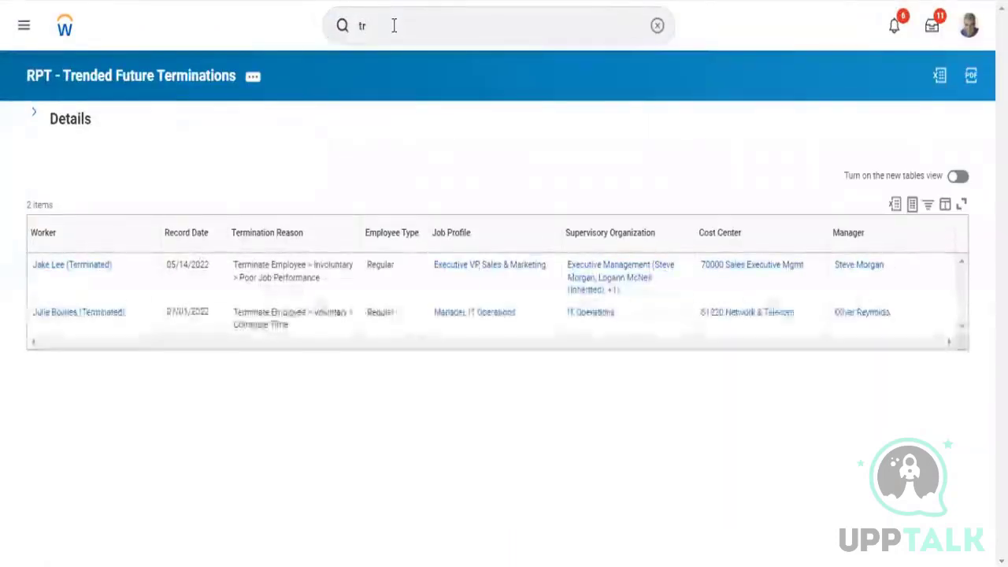
click(393, 25)
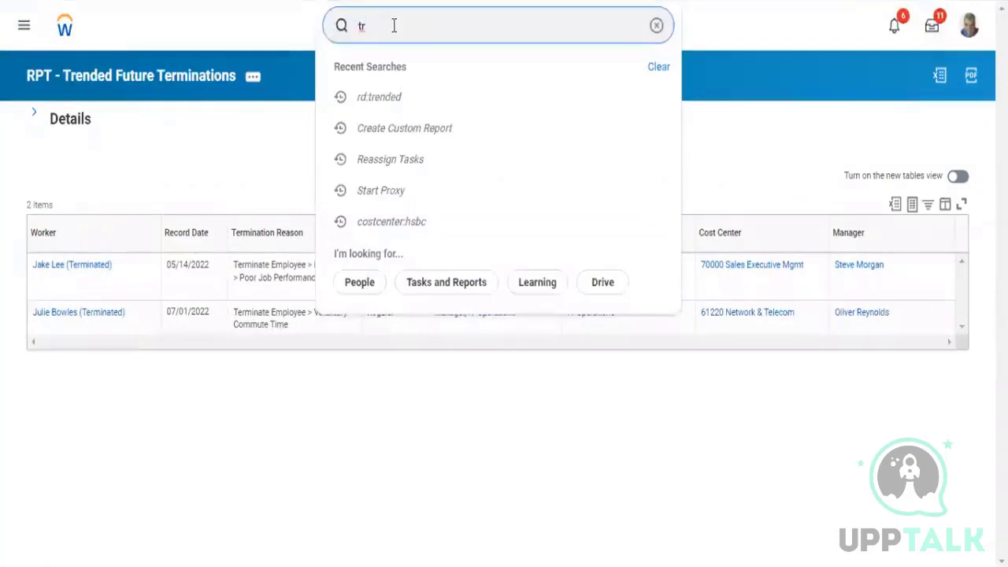
text(ended)
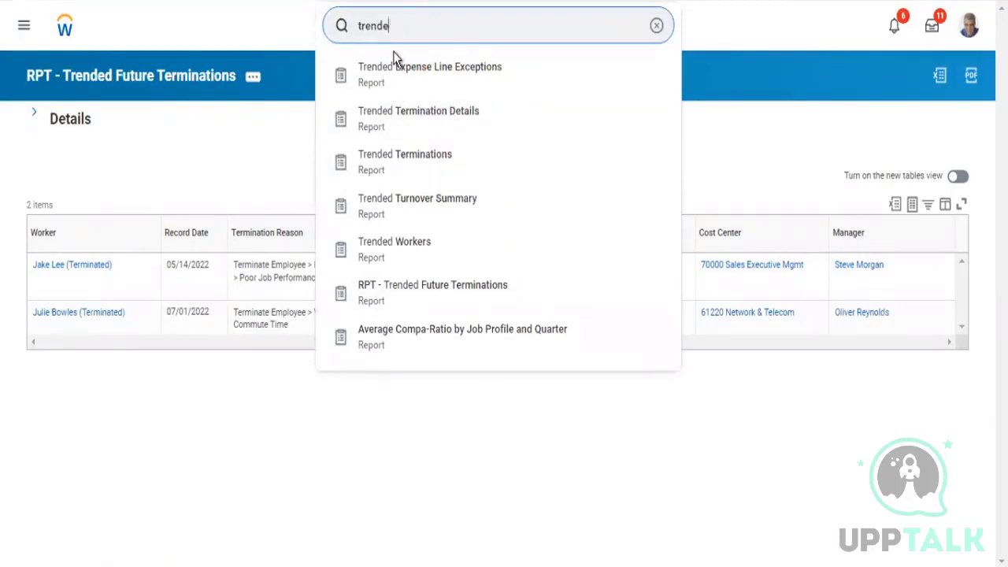
- Replace the search text with "maintain trended" to look for the trended-data maintenance task
key(BackSpace)
key(BackSpace)
key(BackSpace)
key(BackSpace)
key(BackSpace)
key(BackSpace)
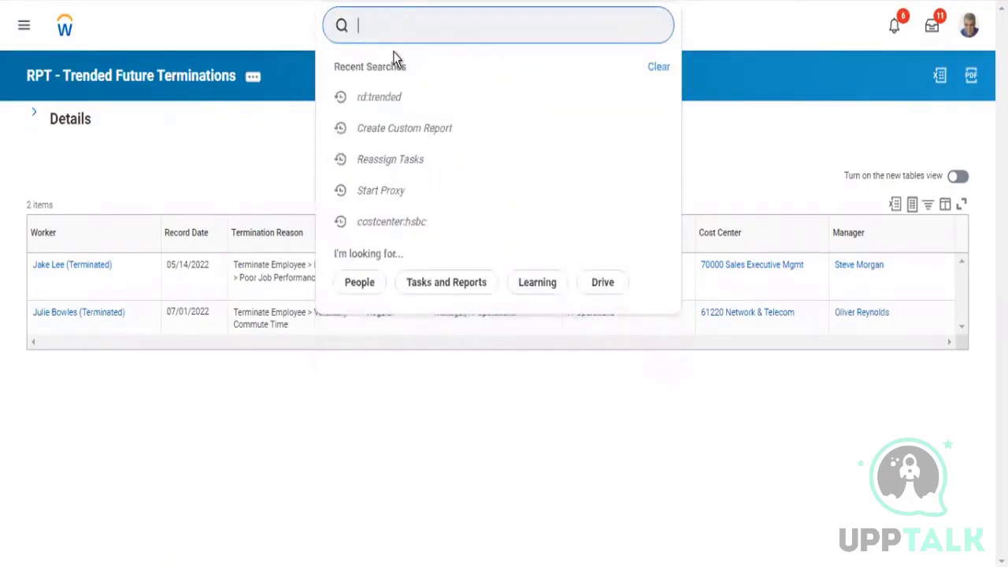
text(mainta)
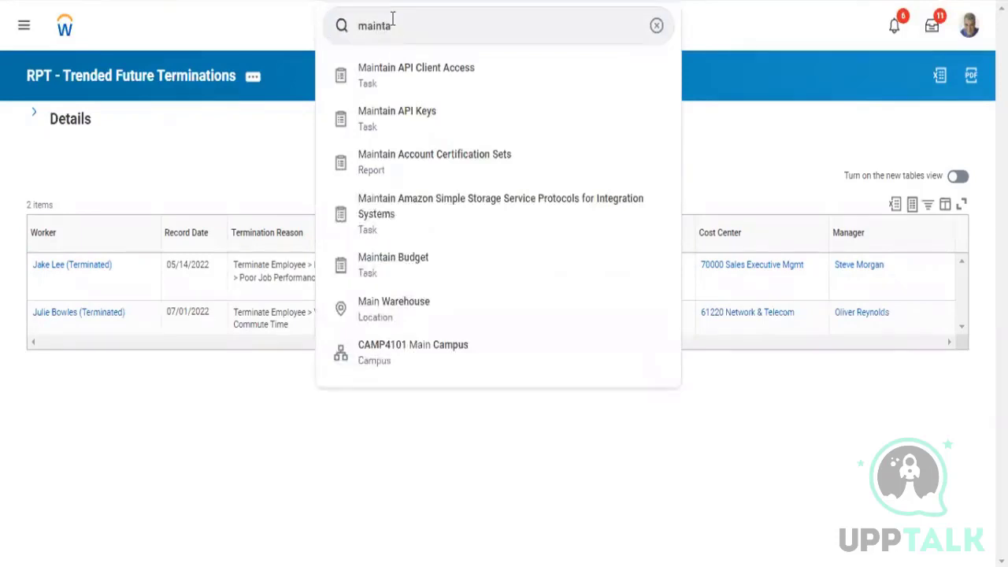
text(in)
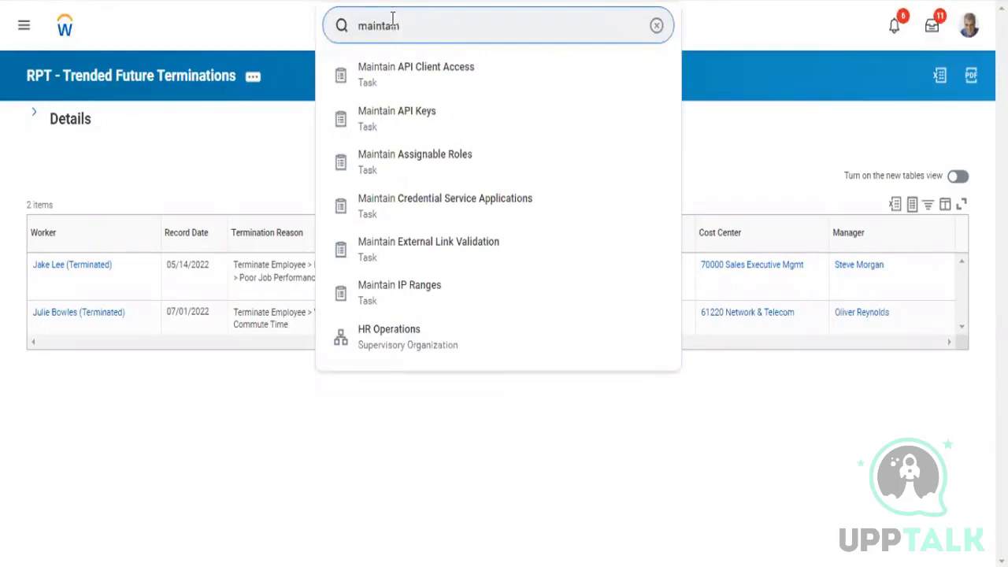
text( trended)
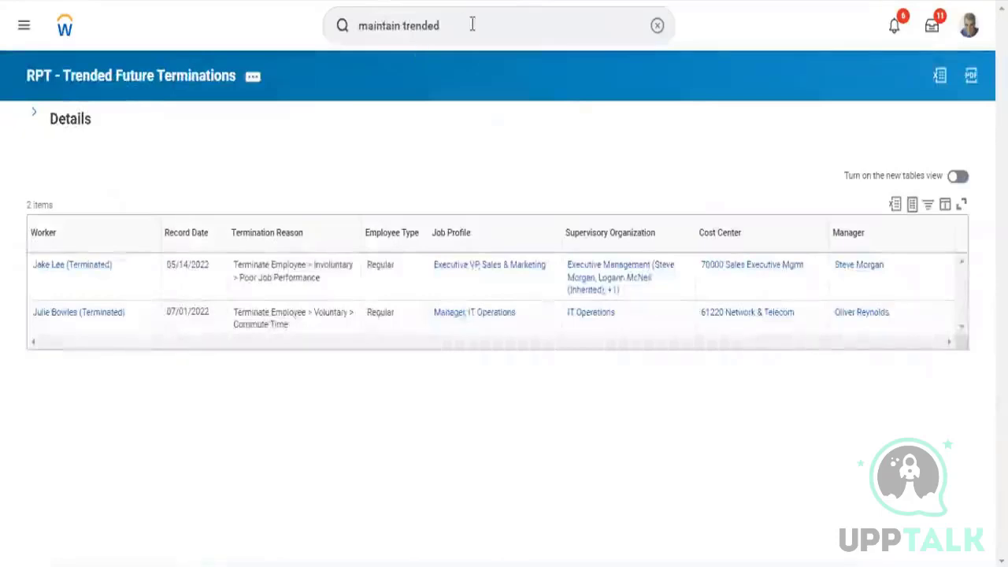
- Search by first name for the Senior Director - HR in San Francisco and open that worker's profile
click(473, 25)
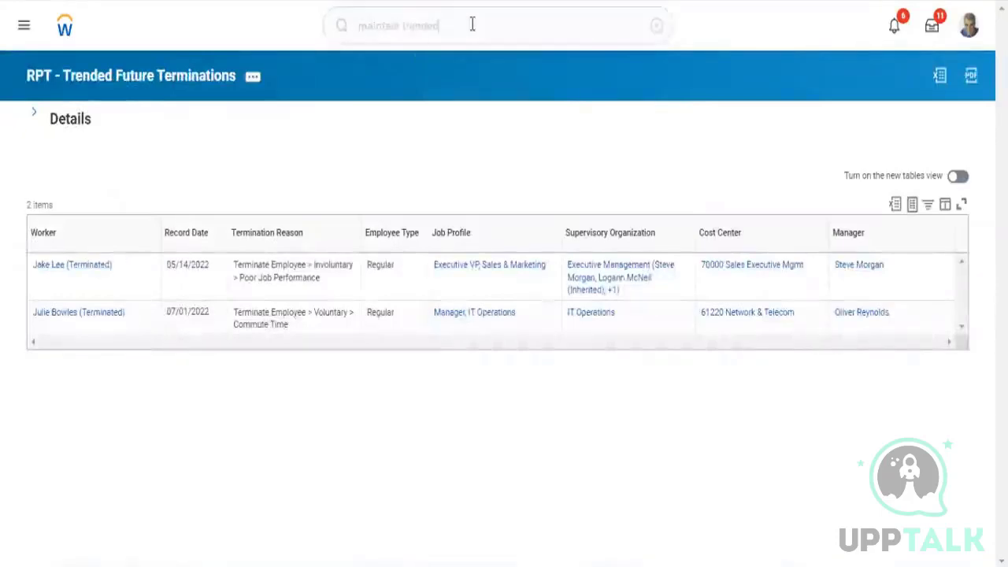
text(logan)
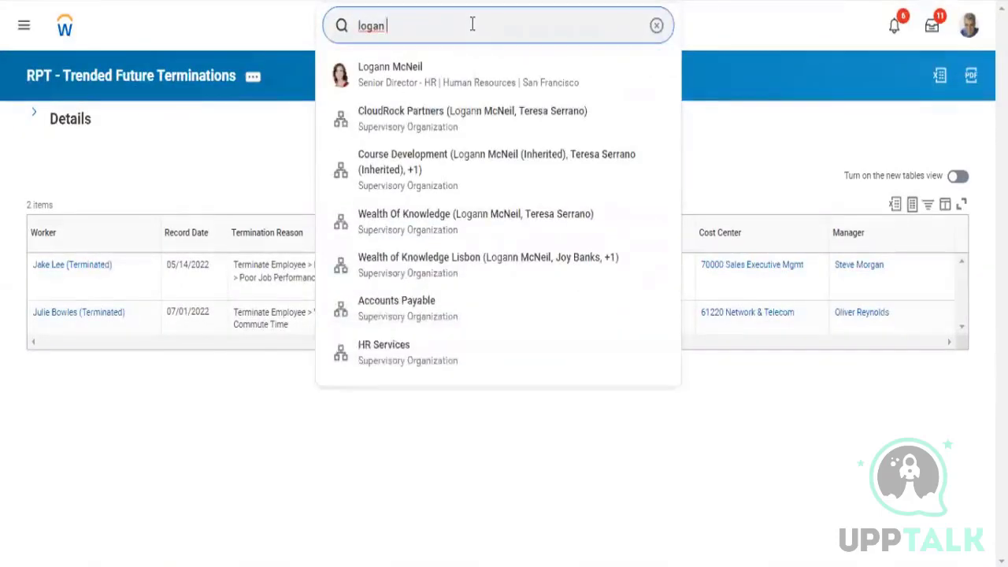
text( mc neri)
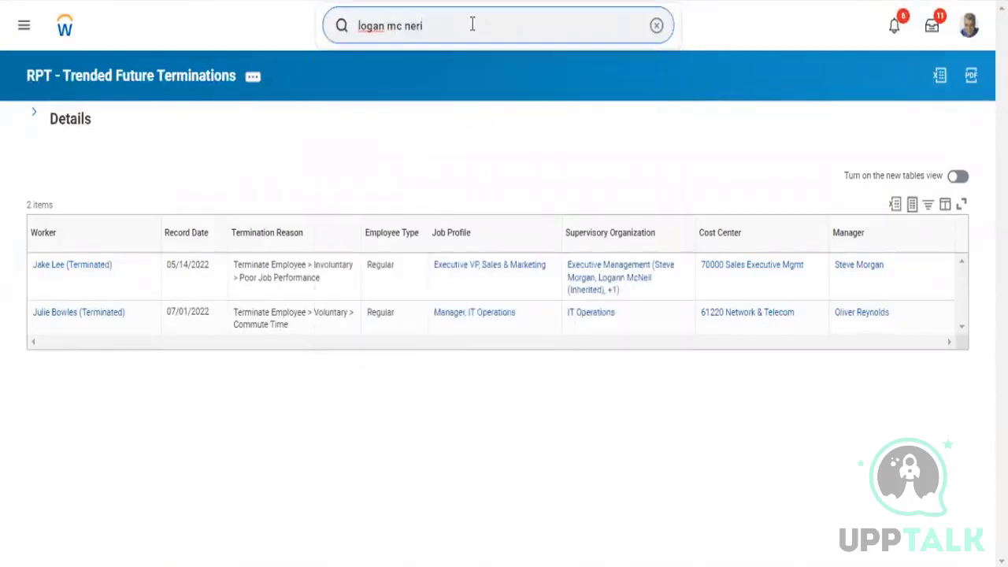
key(BackSpace)
key(BackSpace)
key(BackSpace)
text(e)
key(BackSpace)
key(BackSpace)
key(BackSpace)
key(BackSpace)
key(BackSpace)
key(BackSpace)
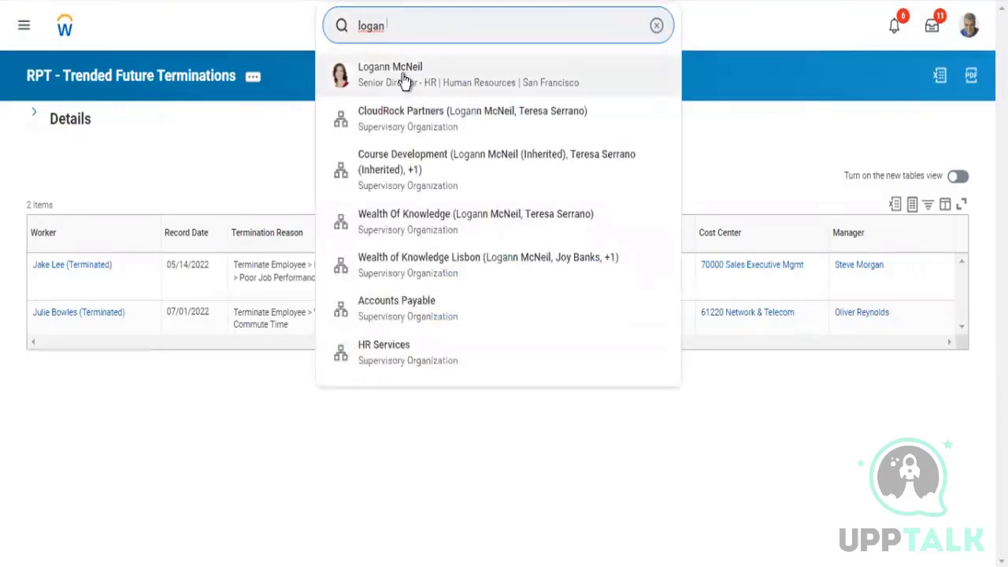
click(403, 75)
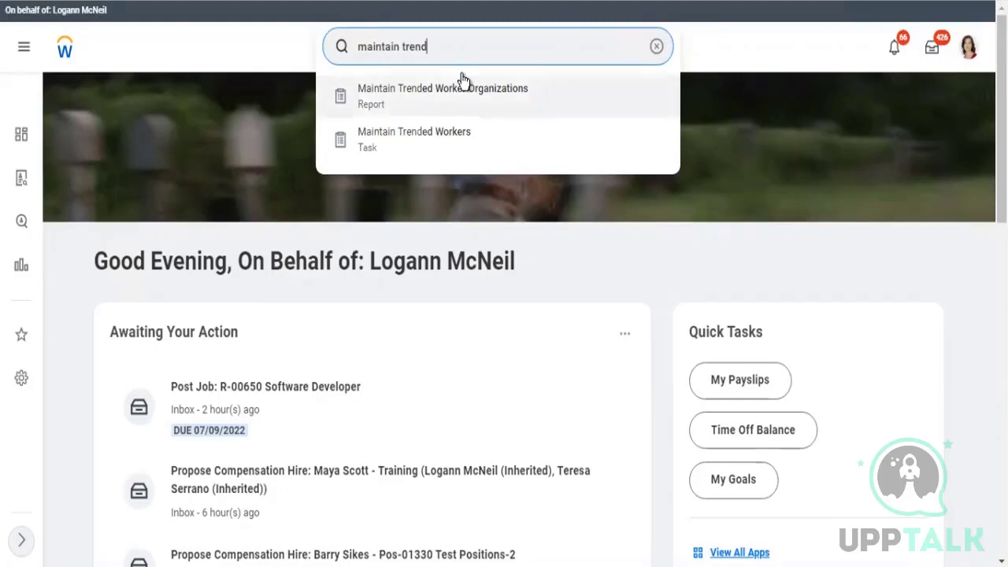
- Open the Maintain Trended Workers task and refresh its run status
click(463, 144)
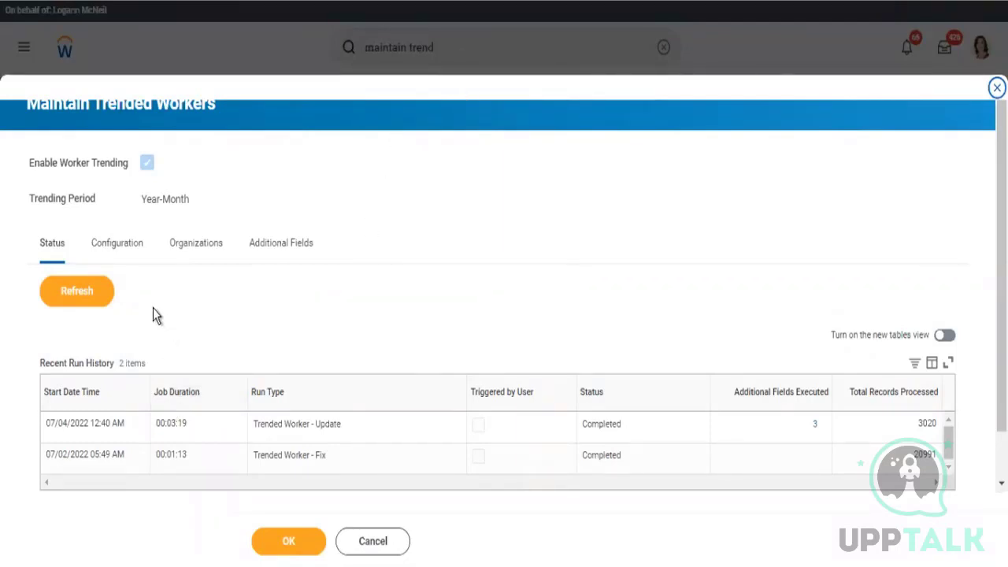
click(88, 296)
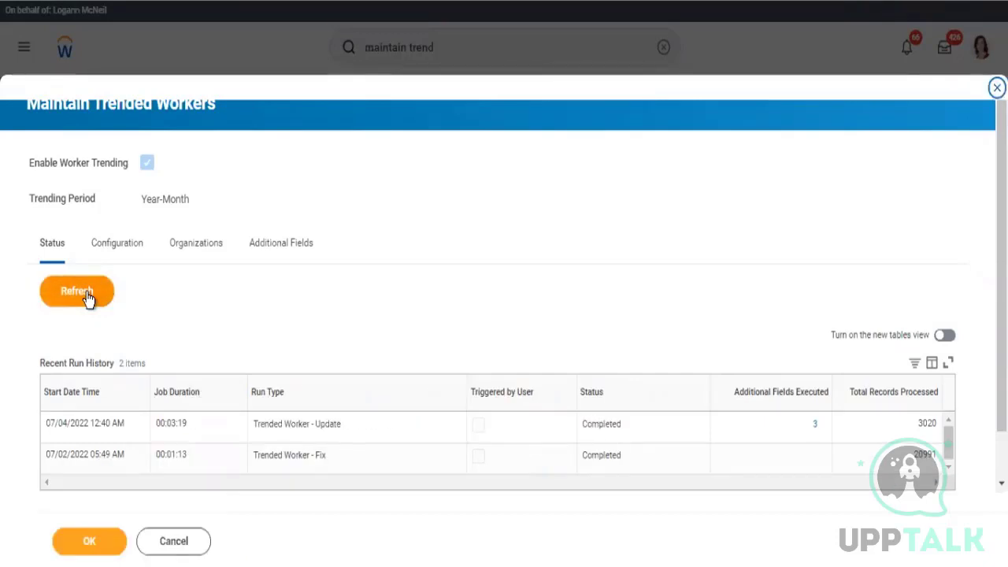
click(88, 297)
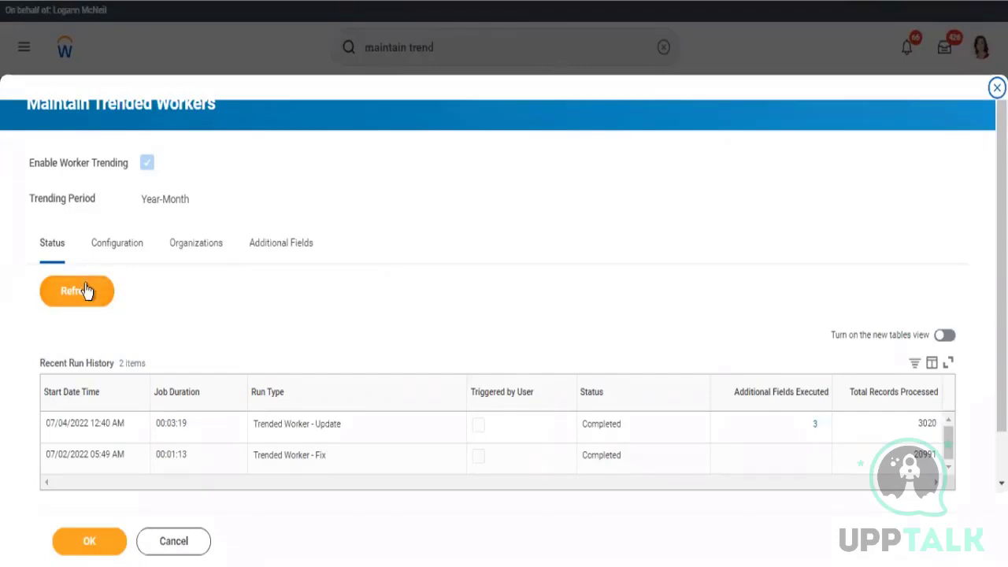
click(86, 293)
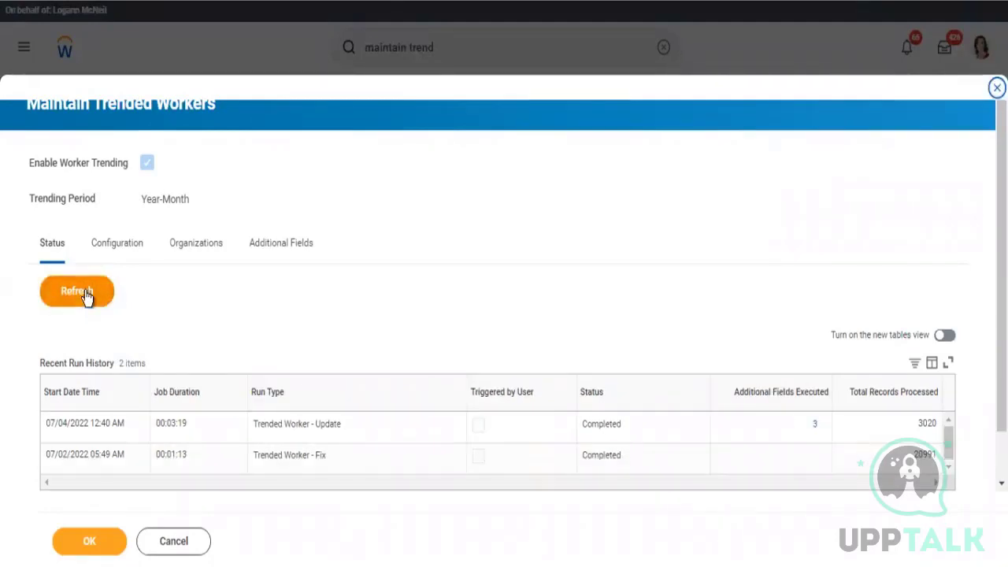
- Check the additional fields executed and total records processed for the Update and Fix runs in the recent run history
click(819, 436)
click(823, 461)
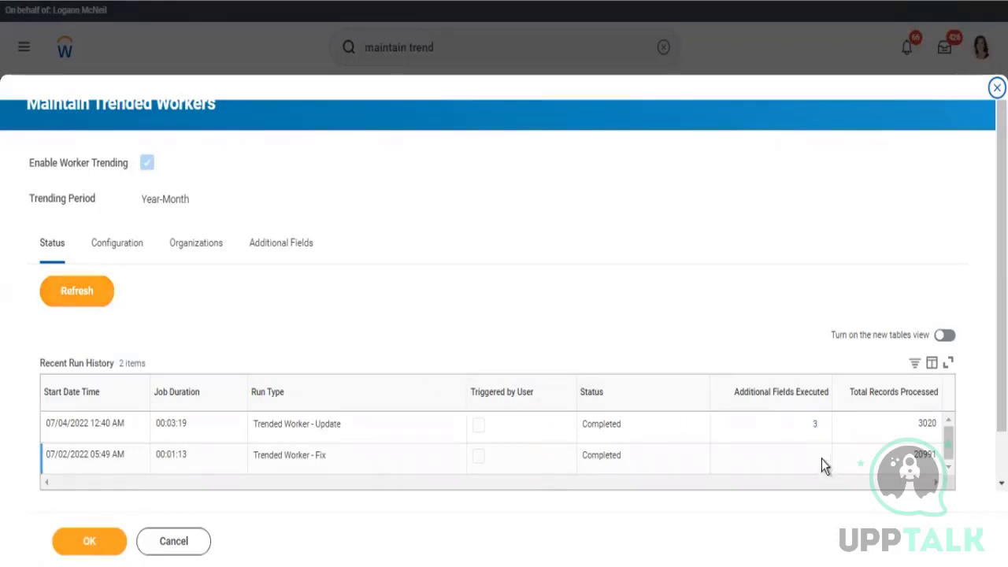
click(969, 540)
click(918, 466)
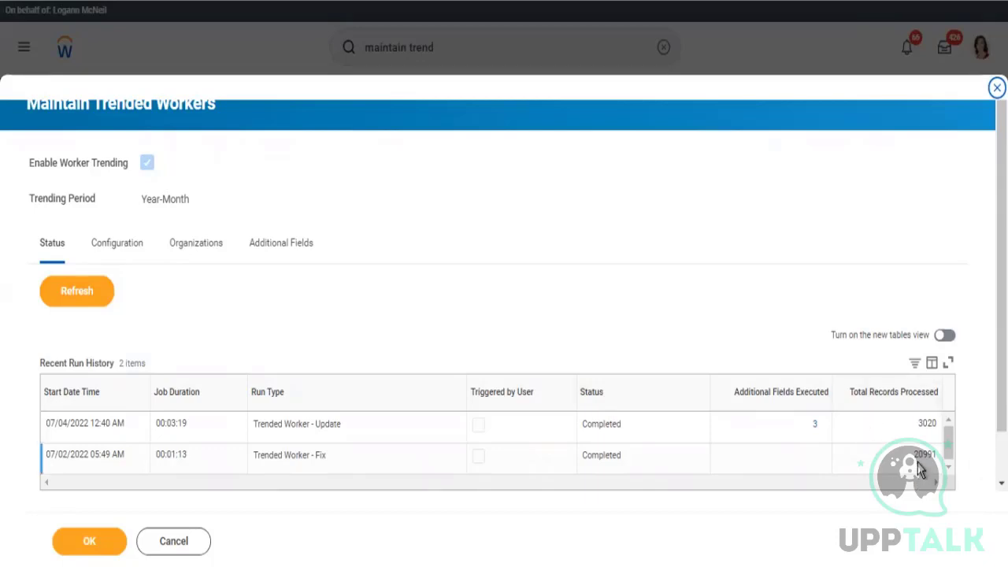